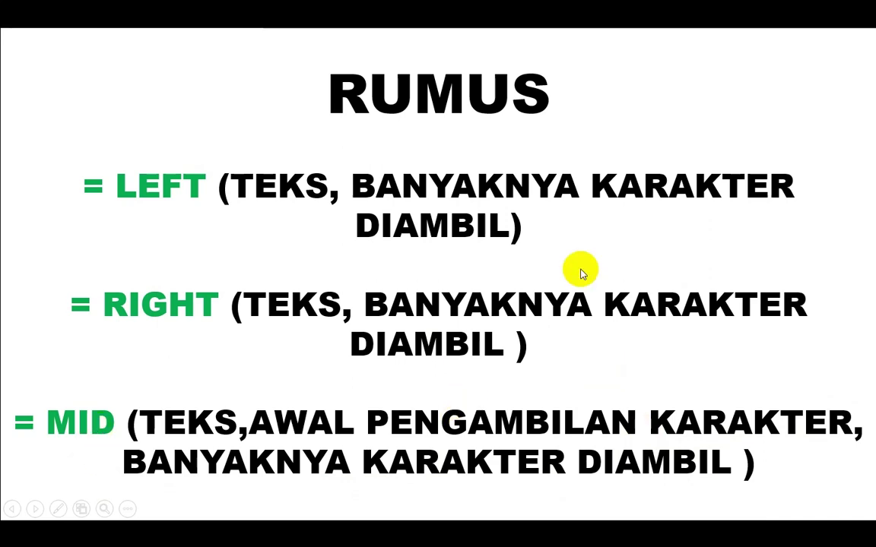
- Advance the presentation to the Ampersand (&) concat slide
{"action": "key", "text": "Right"}
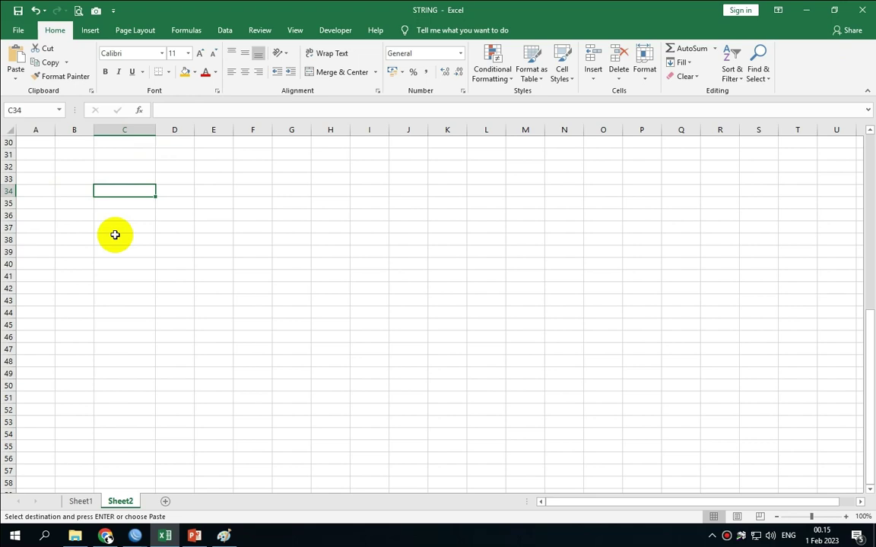
- Enter the text LAMPU MERAH in C34, then move to D34 beside it
{"action": "type", "text": "L"}
{"action": "key", "text": "BackSpace"}
{"action": "type", "text": "L"}
{"action": "key", "text": "BackSpace"}
{"action": "type", "text": "AM"}
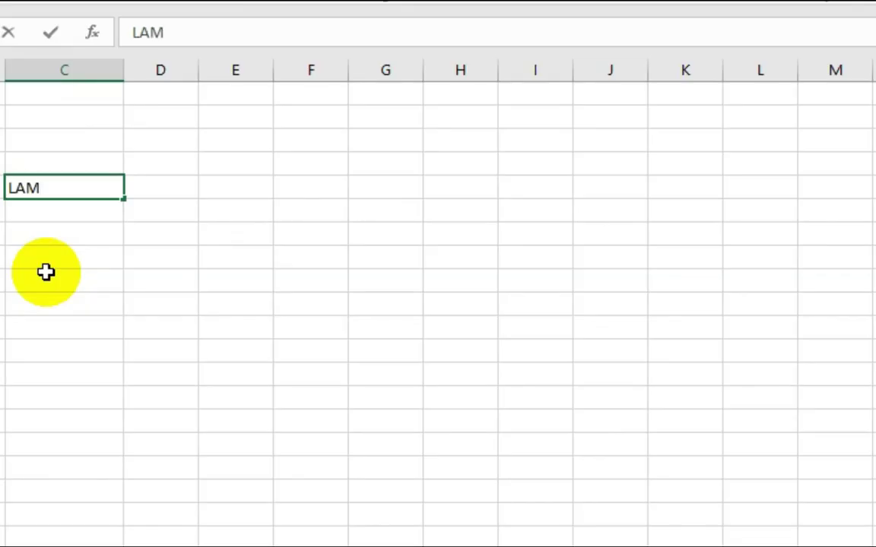
{"action": "type", "text": "PU MERAH"}
{"action": "key", "text": "Return"}
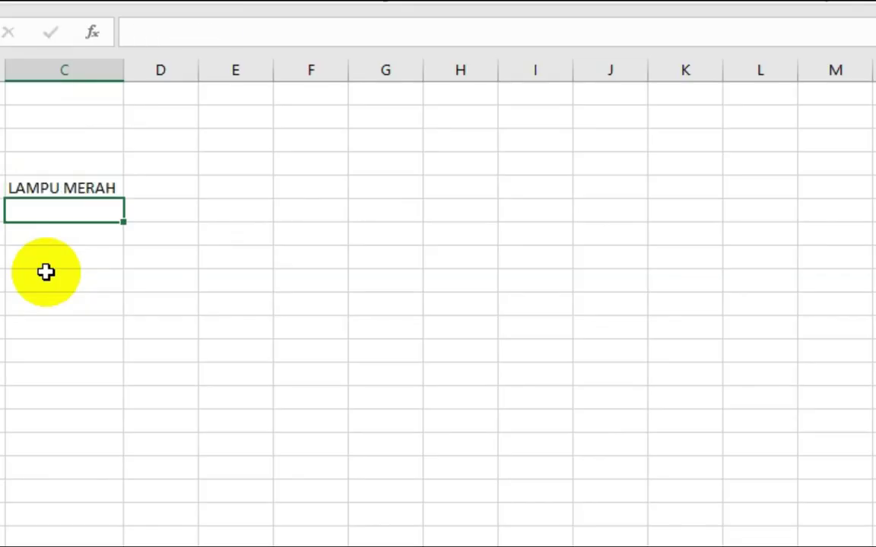
{"action": "key", "text": "Up"}
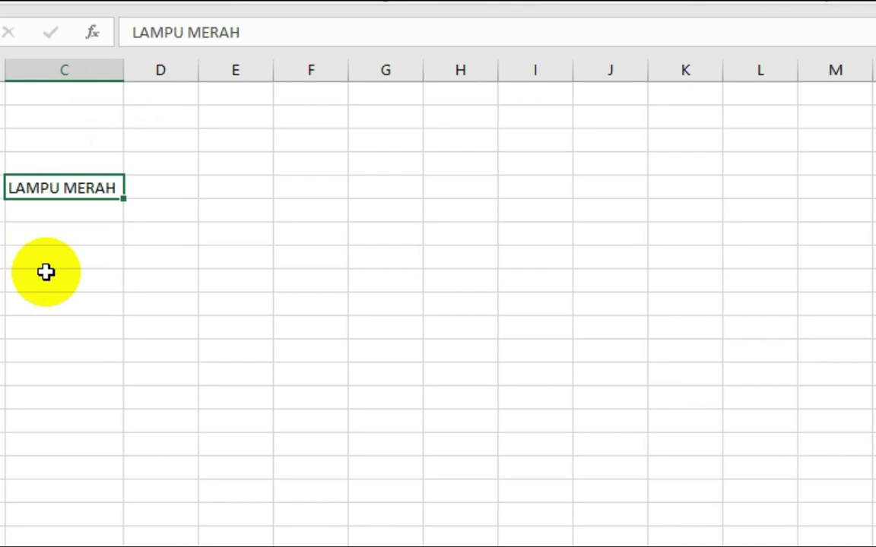
{"action": "key", "text": "Right"}
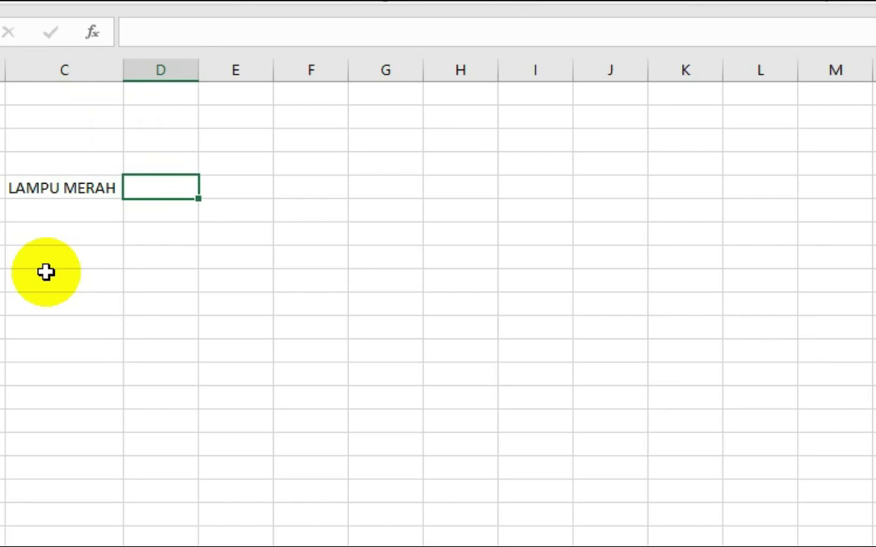
- Put =LEFT(C34;3) in D34 so it shows LAM, and widen column D
{"action": "type", "text": "=LEFT"}
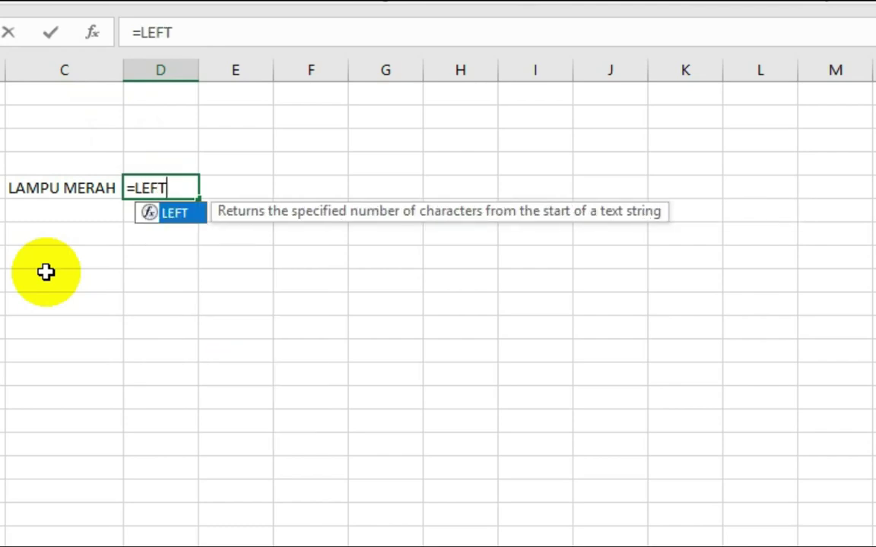
{"action": "type", "text": "("}
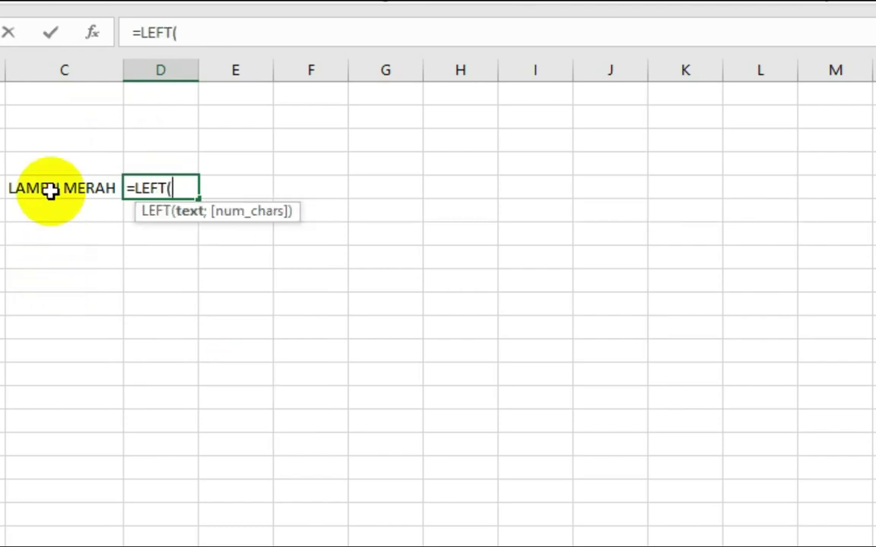
{"action": "left_click", "coordinate": [50, 190]}
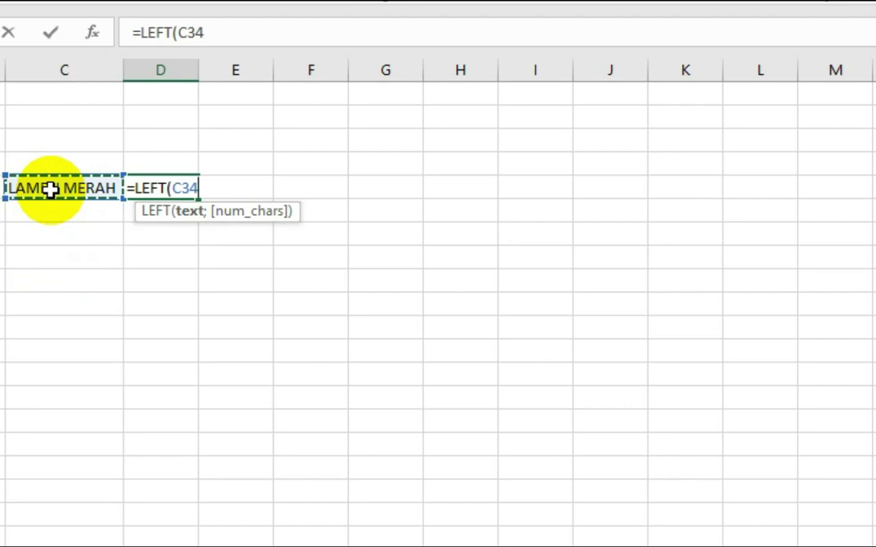
{"action": "type", "text": ";3)"}
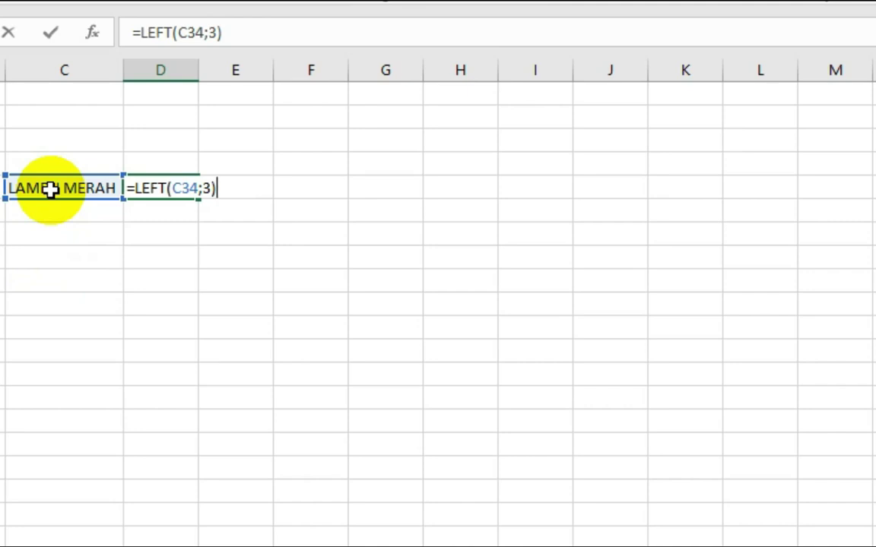
{"action": "key", "text": "Return"}
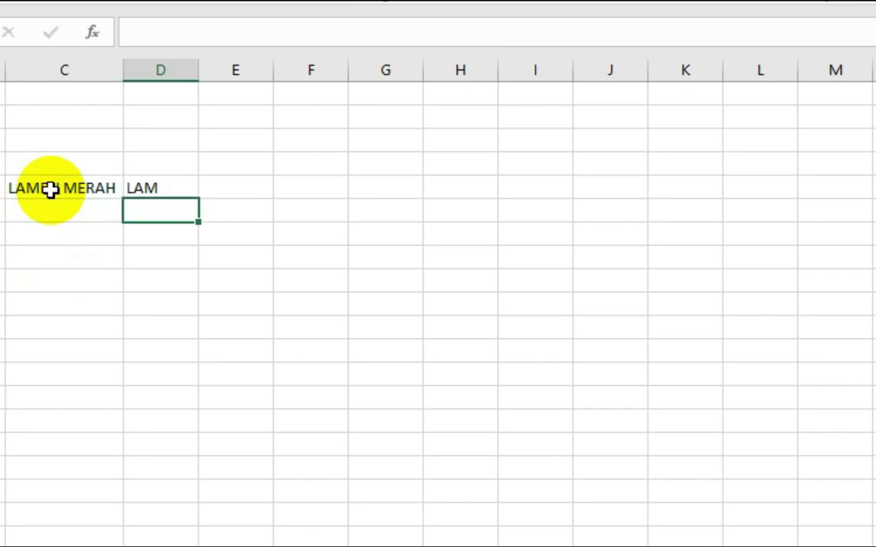
{"action": "left_click_drag", "start_coordinate": [198, 72], "coordinate": [216, 72]}
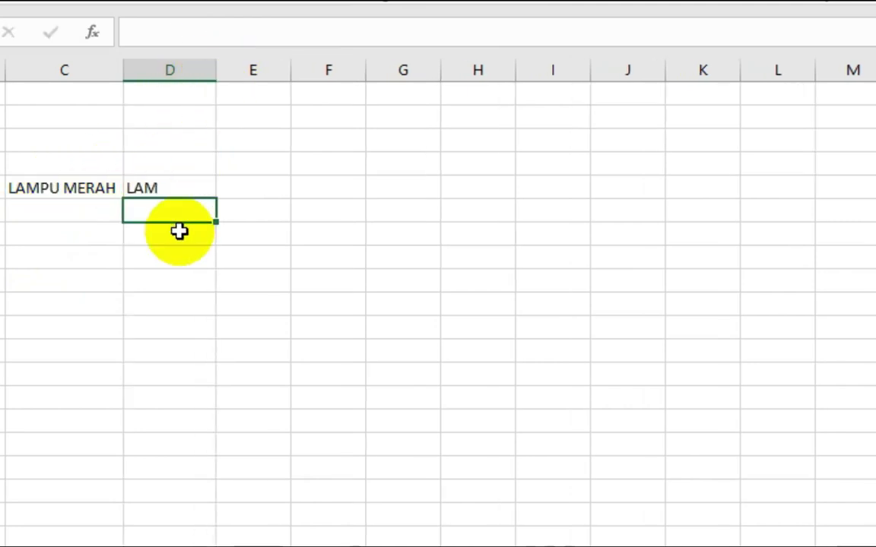
{"action": "left_click", "coordinate": [178, 190]}
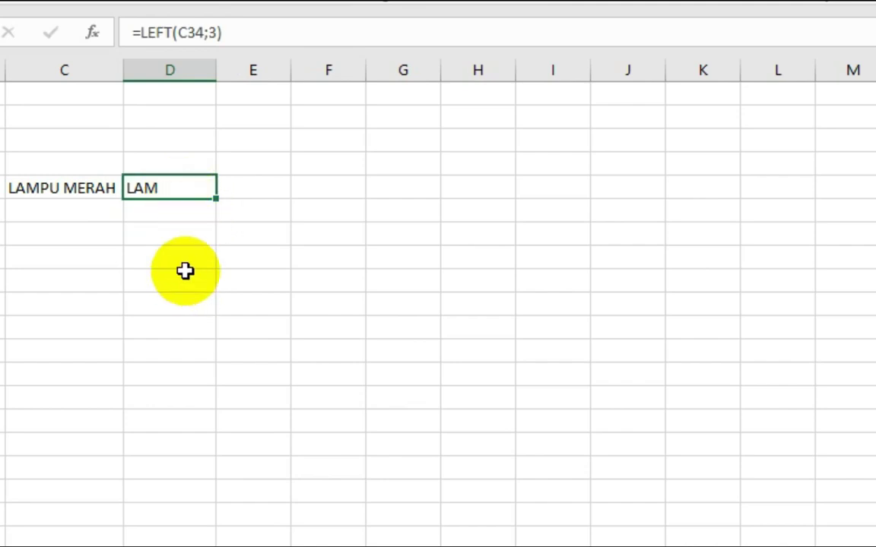
{"action": "left_click", "coordinate": [258, 193]}
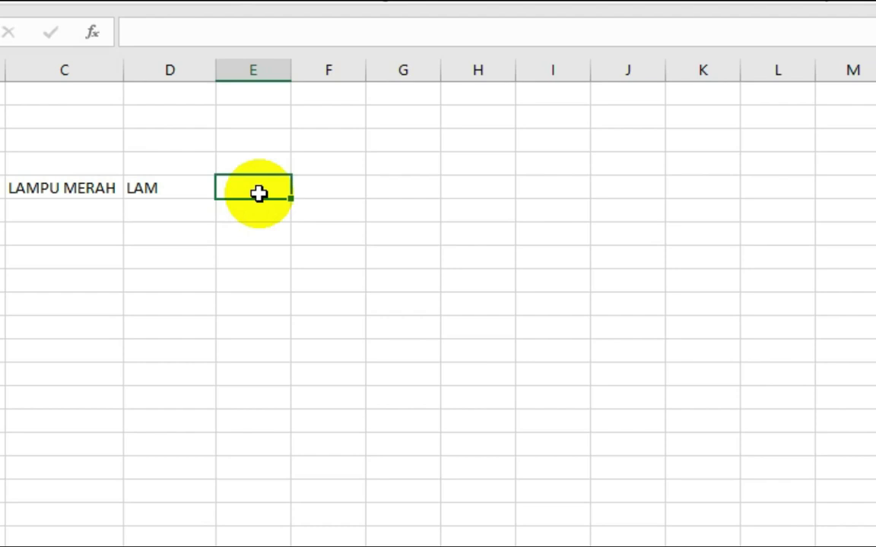
- Put a RIGHT formula on C34 in E34 so it returns RAH
{"action": "type", "text": "="}
{"action": "type", "text": "RIG"}
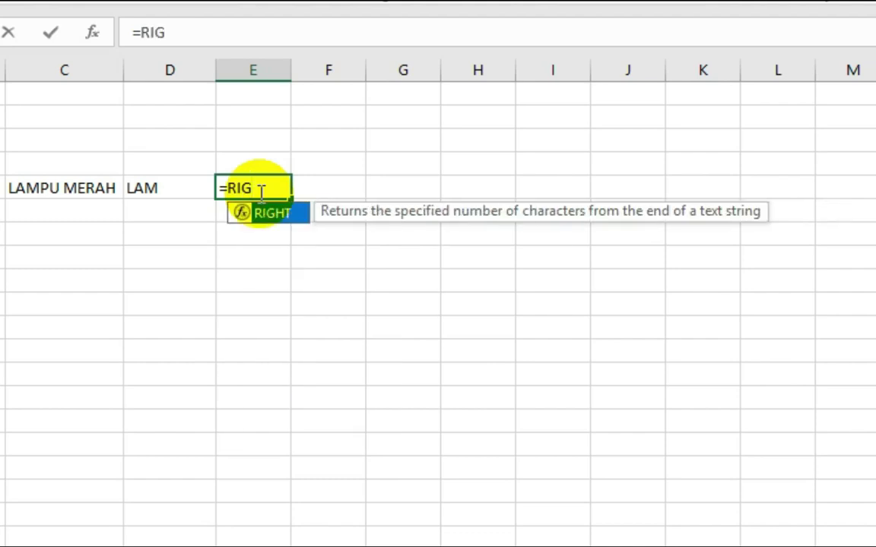
{"action": "key", "text": "Tab"}
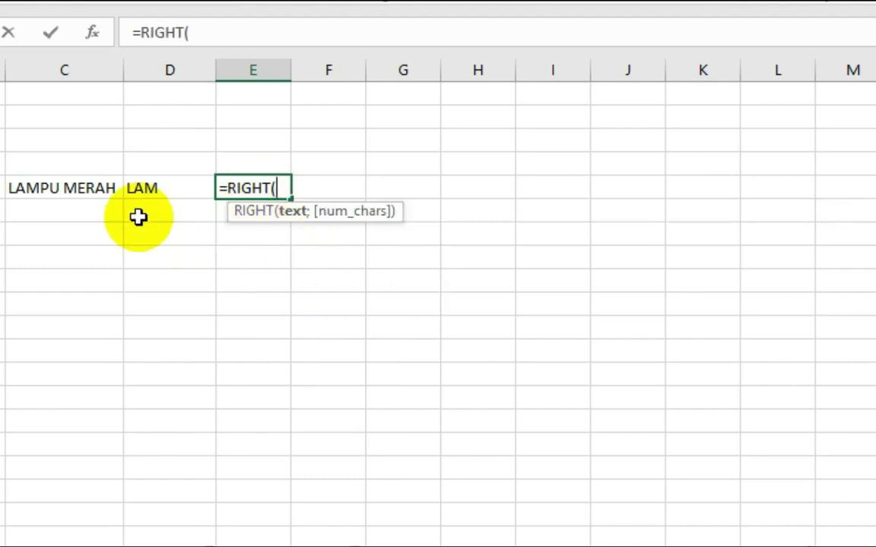
{"action": "left_click", "coordinate": [52, 188]}
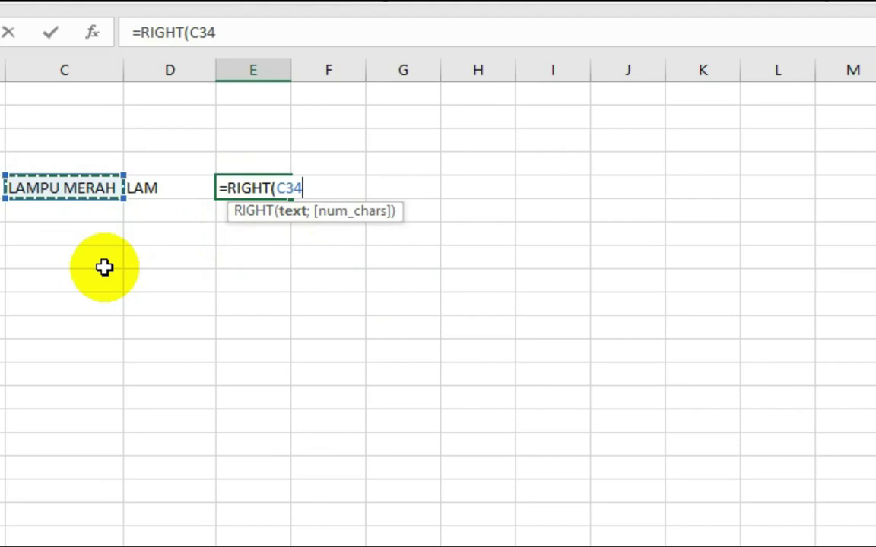
{"action": "type", "text": ";3"}
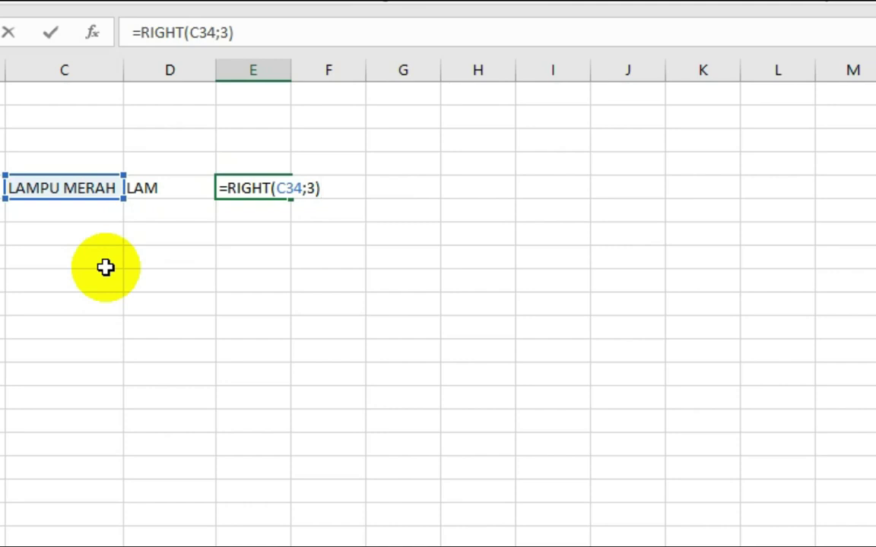
{"action": "key", "text": "Return"}
{"action": "key", "text": "Up"}
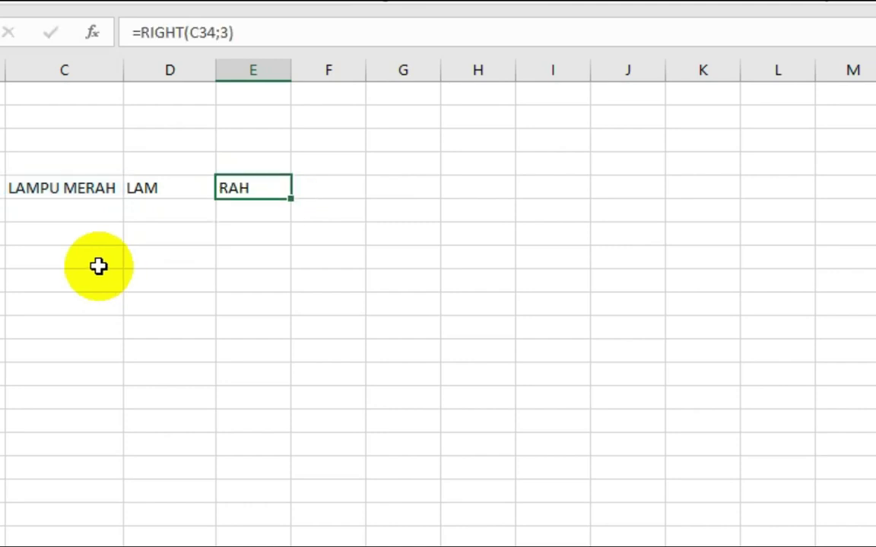
{"action": "left_click", "coordinate": [61, 185]}
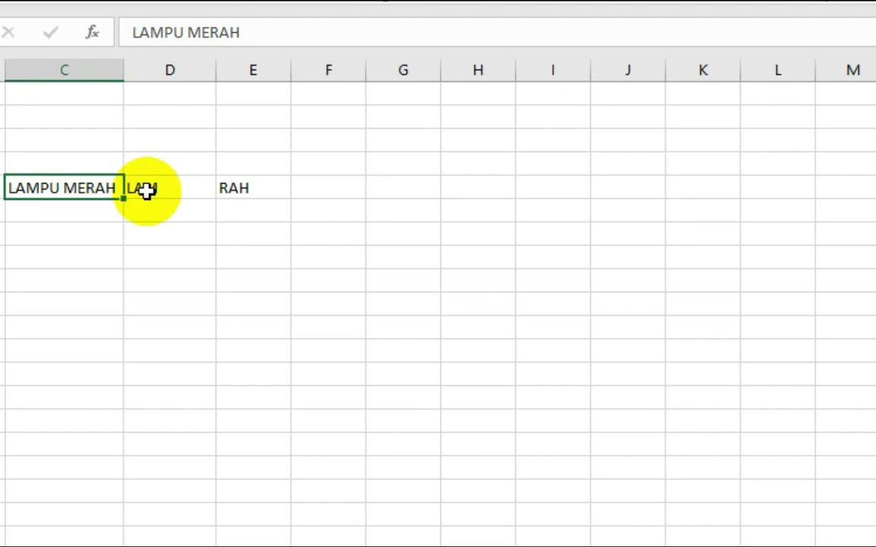
{"action": "left_click", "coordinate": [326, 186]}
{"action": "type", "text": "="}
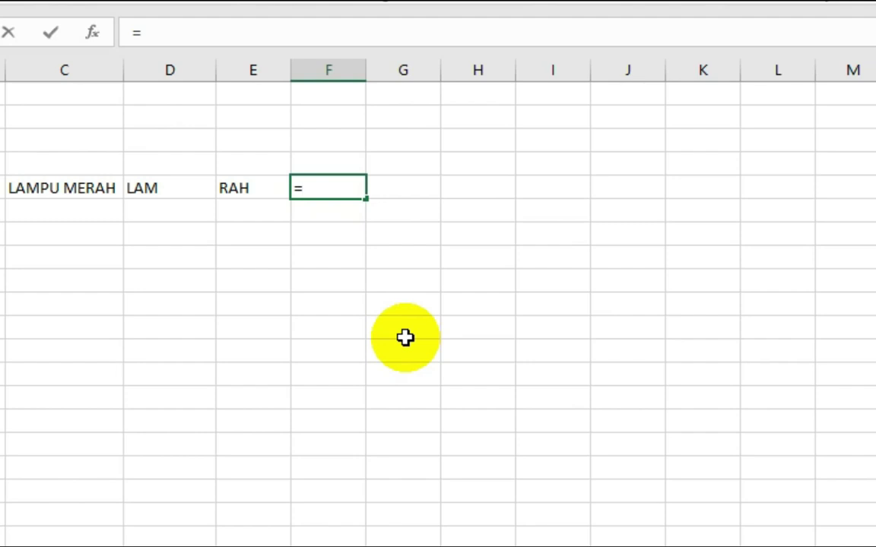
- Put =MID(C34;4;2) in F34 so it returns PU
{"action": "type", "text": "MID"}
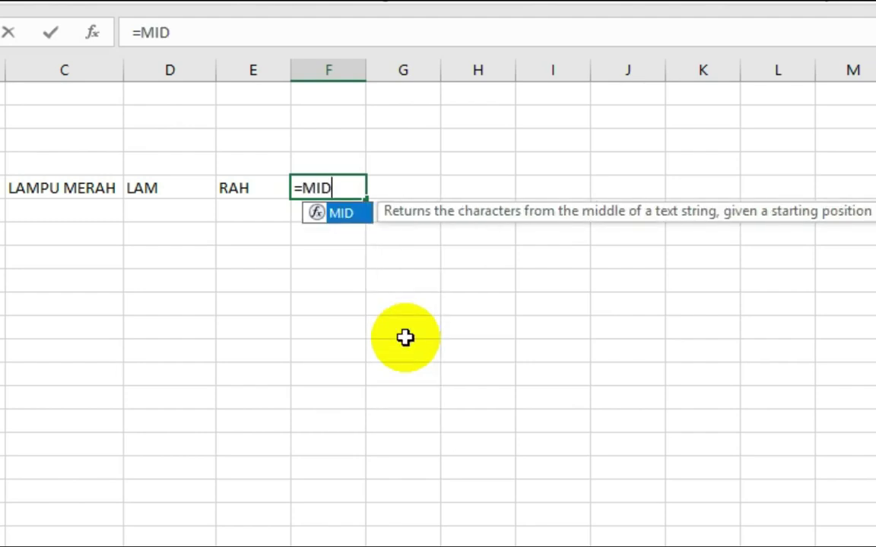
{"action": "type", "text": "("}
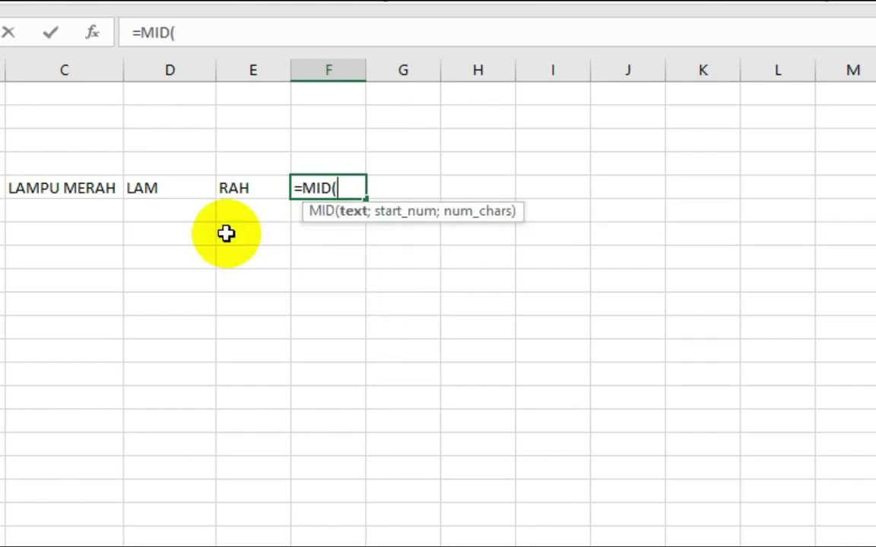
{"action": "left_click", "coordinate": [23, 184]}
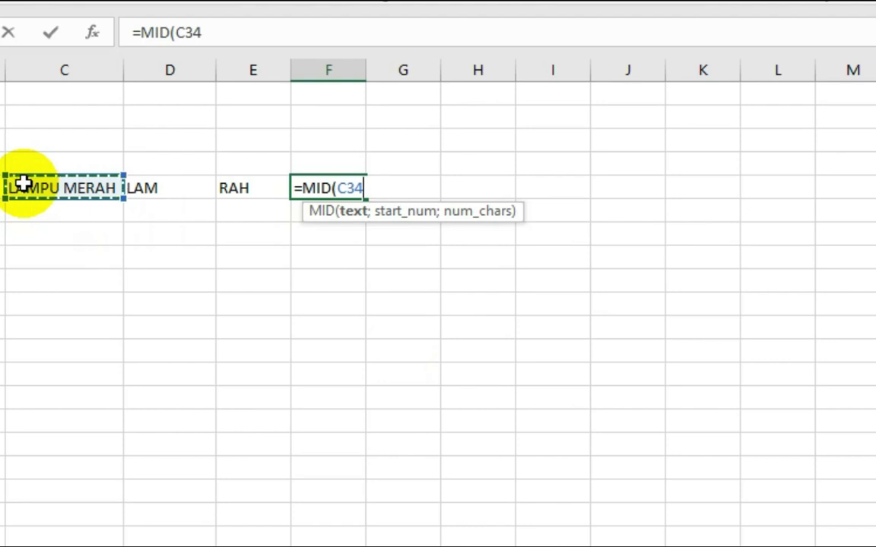
{"action": "type", "text": ";4"}
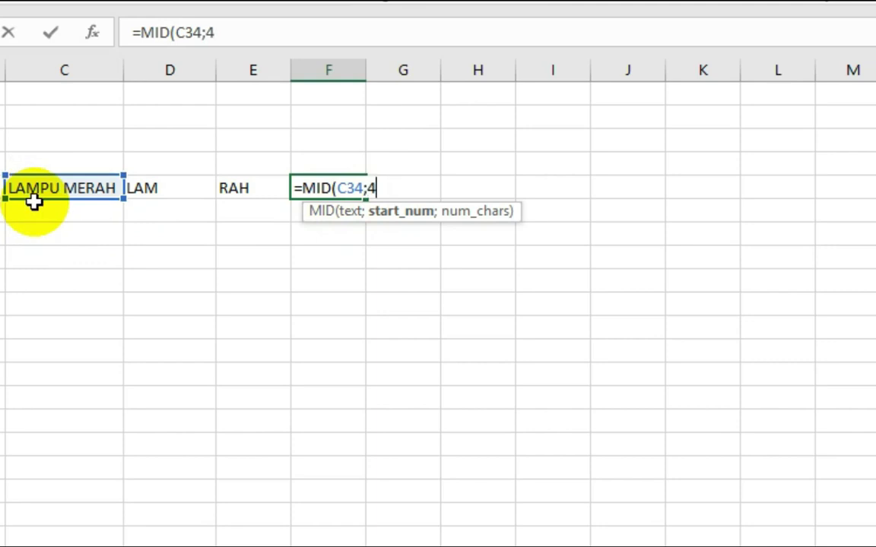
{"action": "type", "text": ";2"}
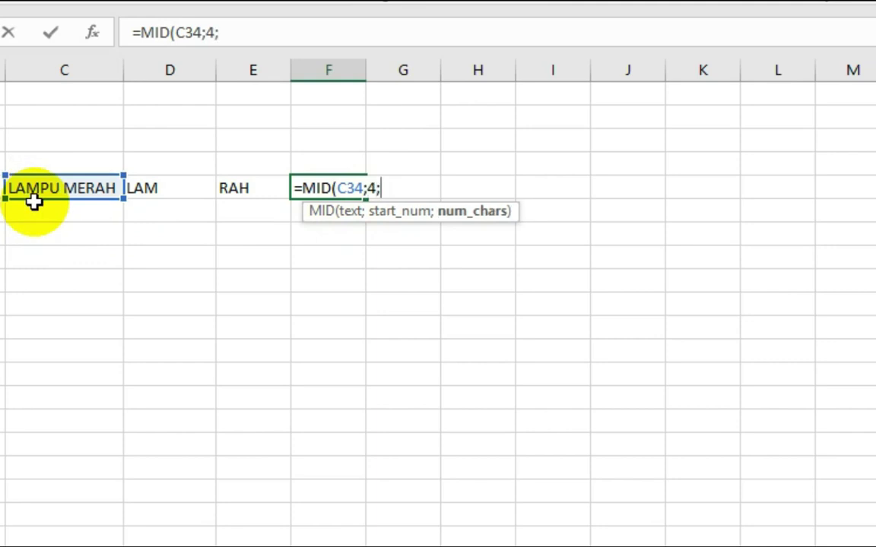
{"action": "type", "text": ")"}
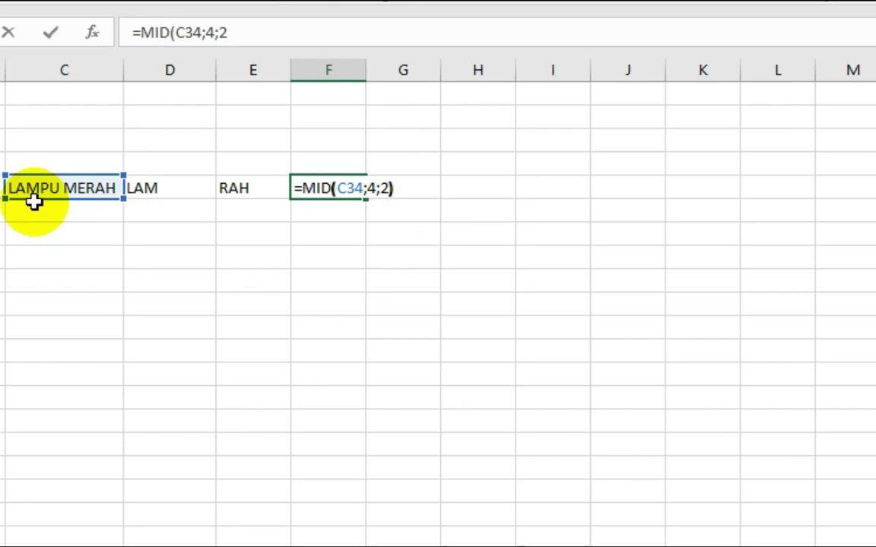
{"action": "key", "text": "Return"}
{"action": "key", "text": "Up"}
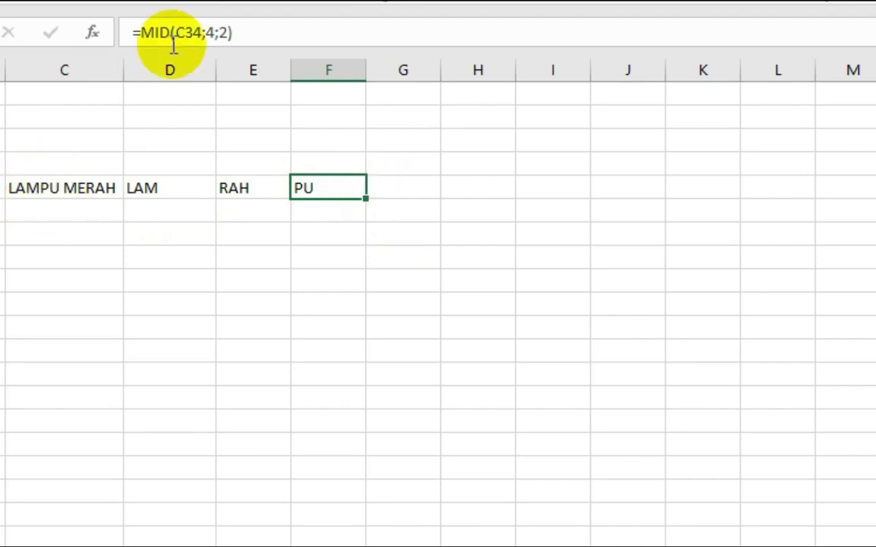
- Review the MID formula's arguments in the formula bar, then reselect F34 and C34
{"action": "left_click", "coordinate": [207, 32]}
{"action": "left_click_drag", "start_coordinate": [207, 33], "coordinate": [226, 32]}
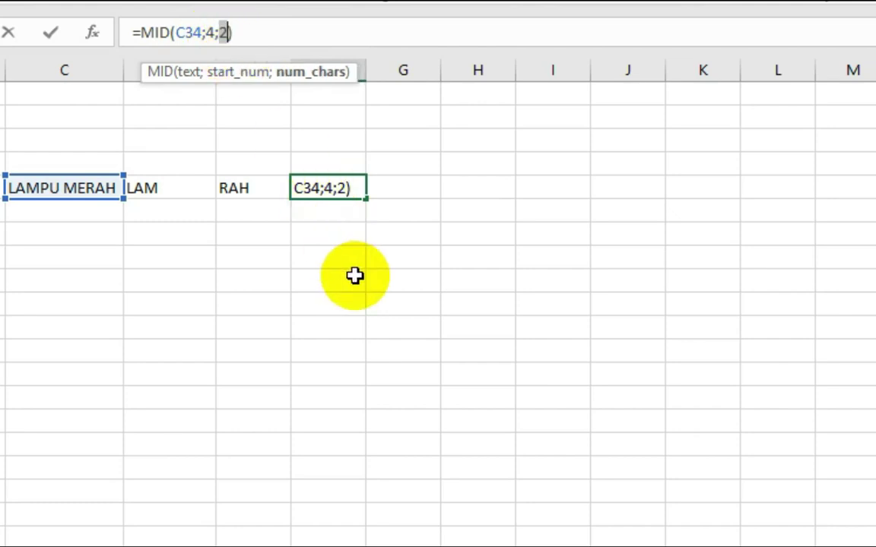
{"action": "key", "text": "Return"}
{"action": "left_click", "coordinate": [332, 189]}
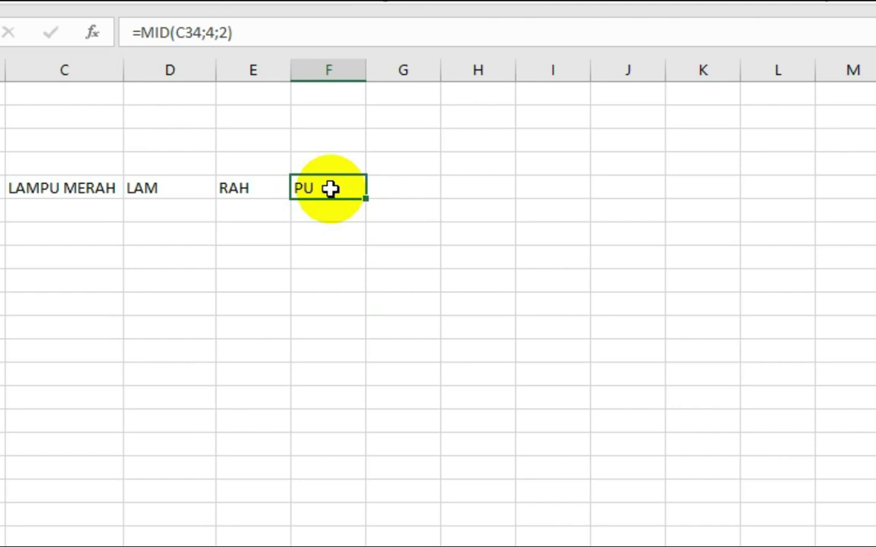
{"action": "left_click", "coordinate": [27, 190]}
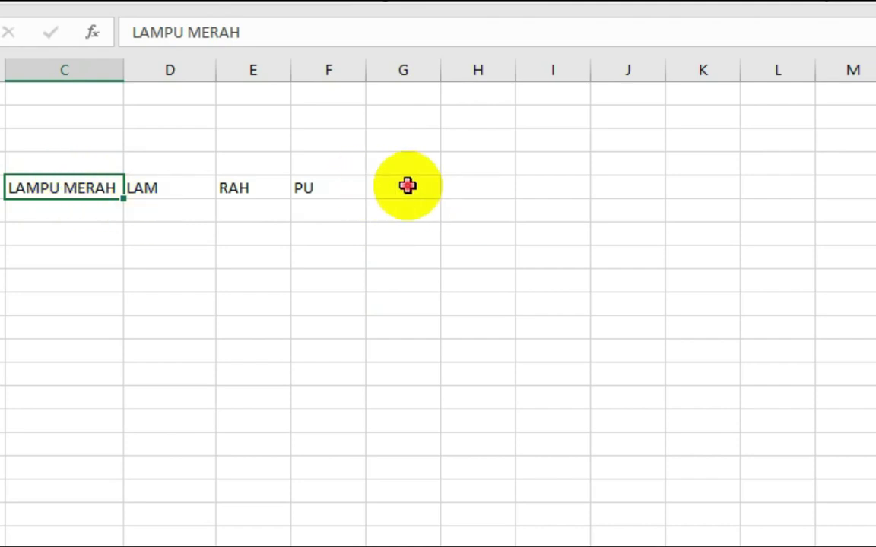
- Put =MID(C34;5;3) in G34 so it returns U M
{"action": "left_click", "coordinate": [408, 186]}
{"action": "type", "text": "="}
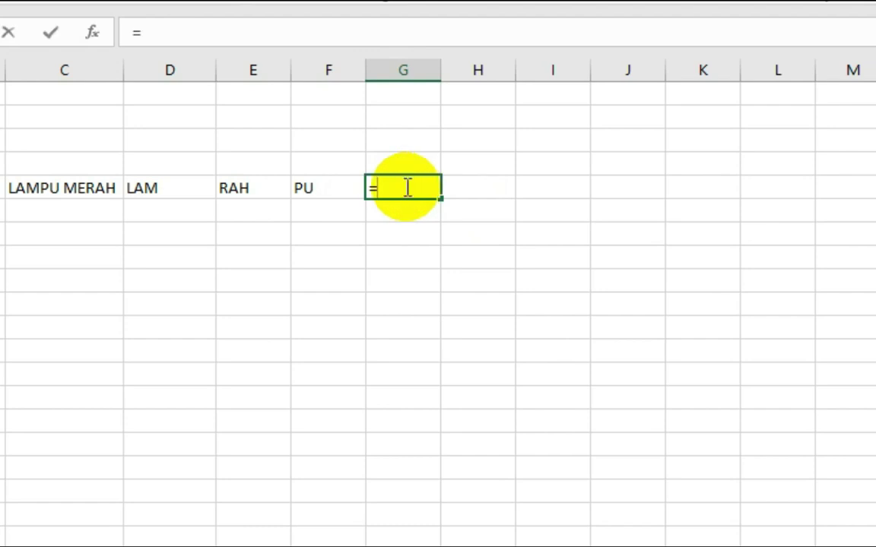
{"action": "type", "text": "MID("}
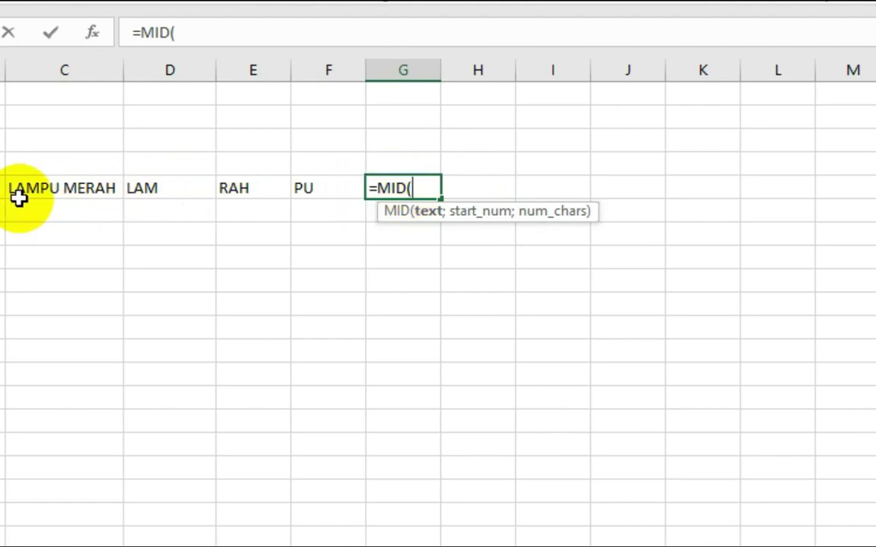
{"action": "left_click", "coordinate": [90, 191]}
{"action": "type", "text": ";5"}
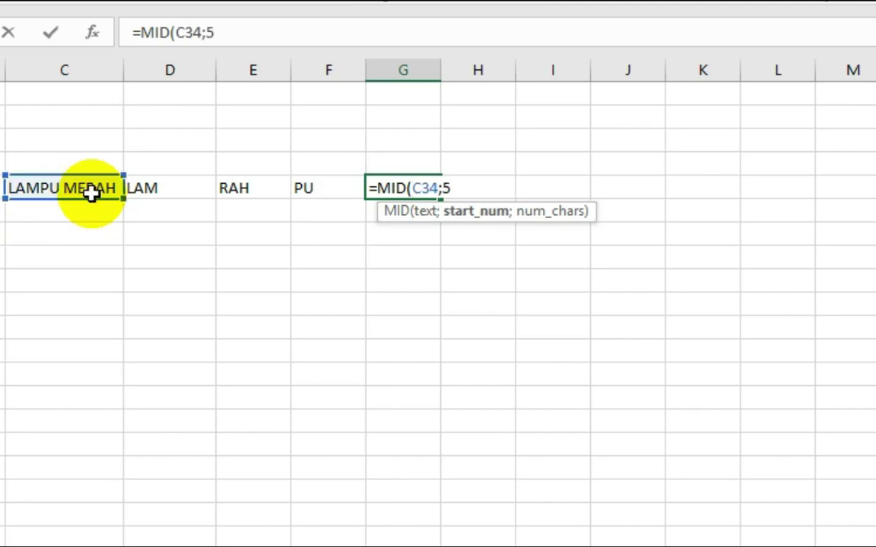
{"action": "type", "text": ";3"}
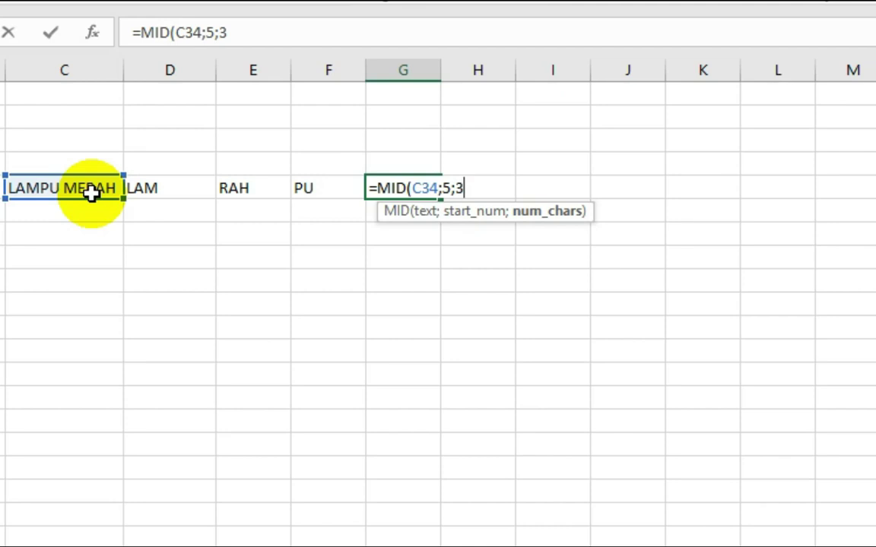
{"action": "type", "text": ")"}
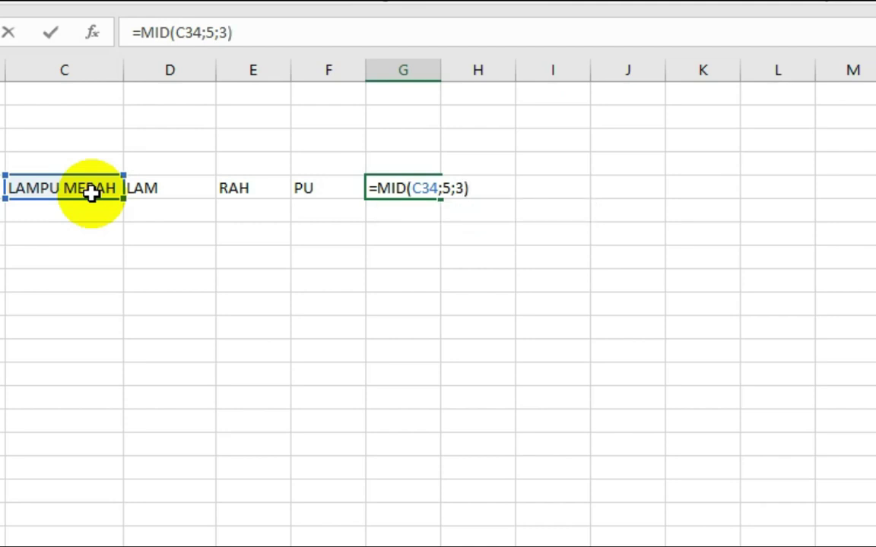
{"action": "key", "text": "Return"}
{"action": "key", "text": "Up"}
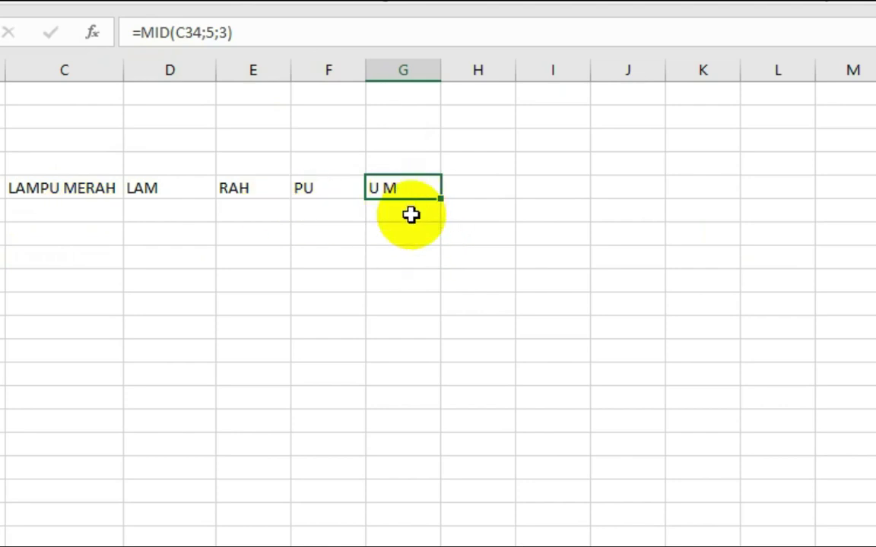
- Enter the year 1986 in C36
{"action": "left_click", "coordinate": [85, 238]}
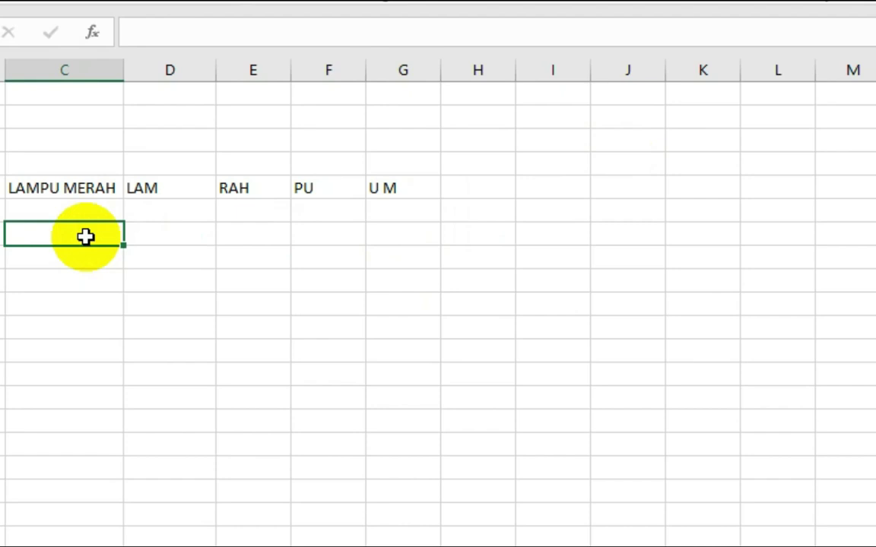
{"action": "type", "text": "198"}
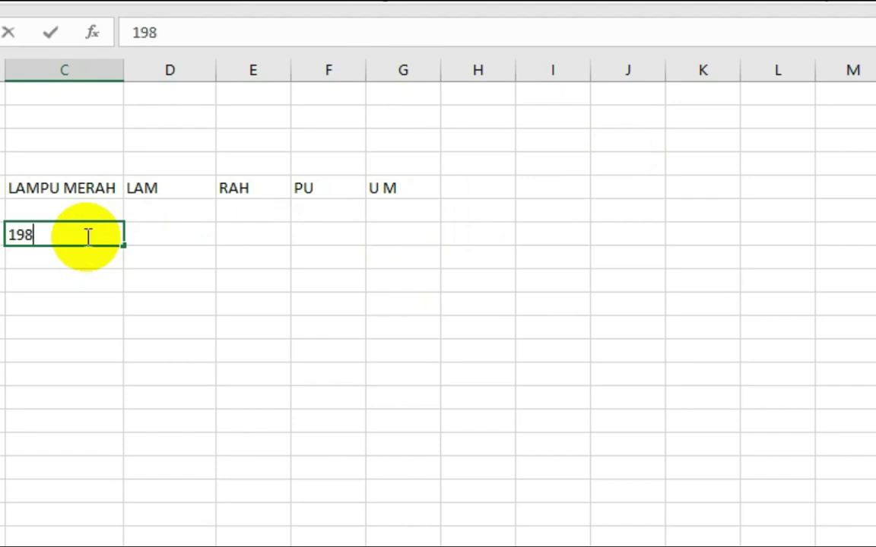
{"action": "type", "text": "6"}
{"action": "key", "text": "Return"}
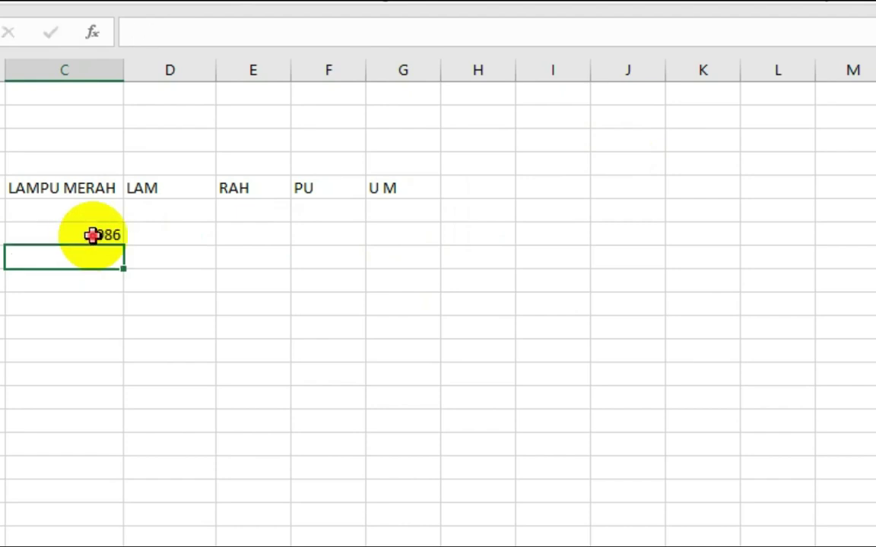
{"action": "left_click", "coordinate": [92, 235]}
- Put =RIGHT(C36;2) in D36 to return 86, then start retyping the C34 text
{"action": "left_click", "coordinate": [177, 233]}
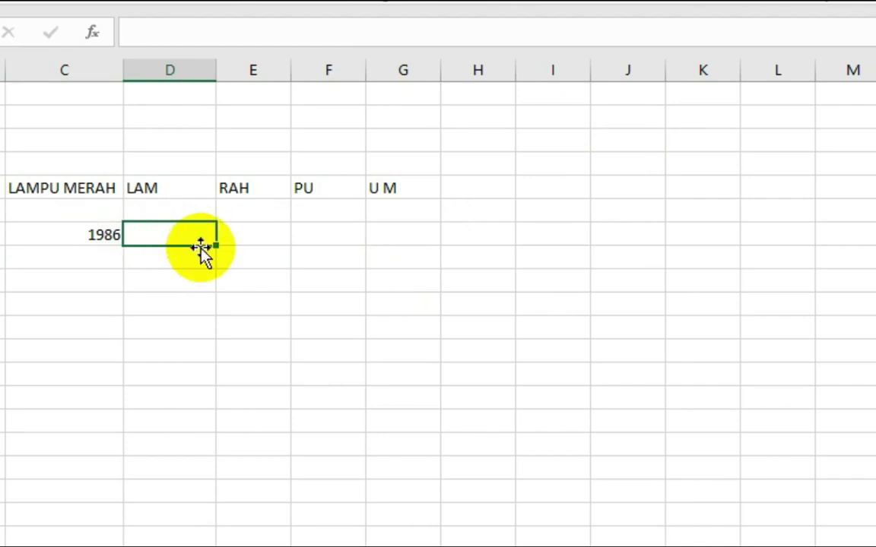
{"action": "type", "text": "=R"}
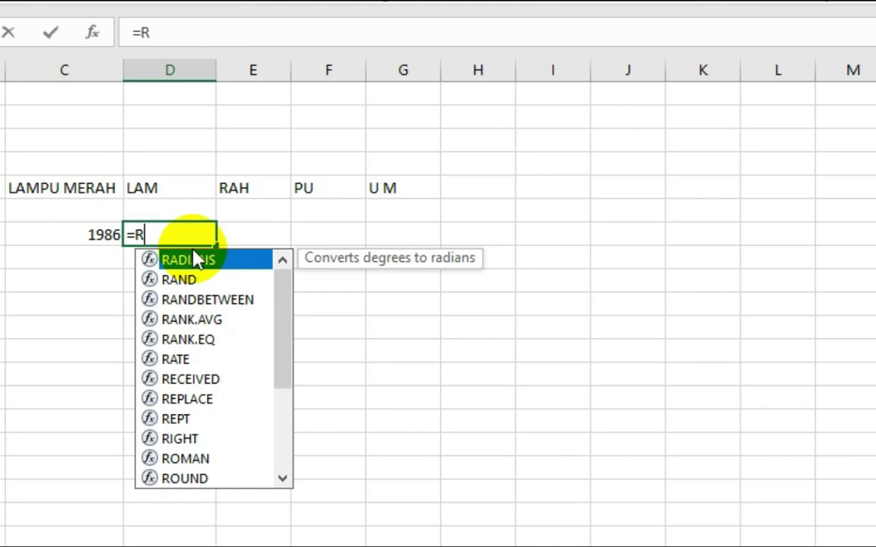
{"action": "type", "text": "IG"}
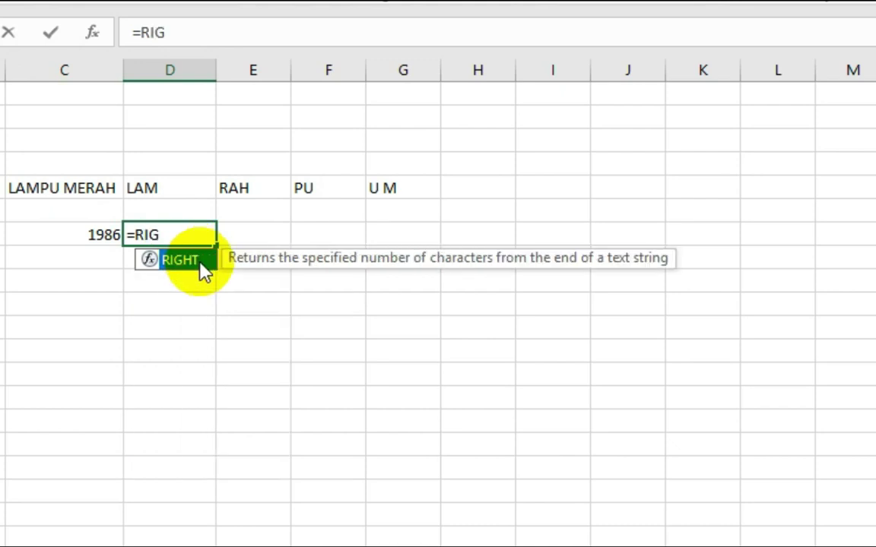
{"action": "double_click", "coordinate": [200, 265]}
{"action": "left_click", "coordinate": [89, 238]}
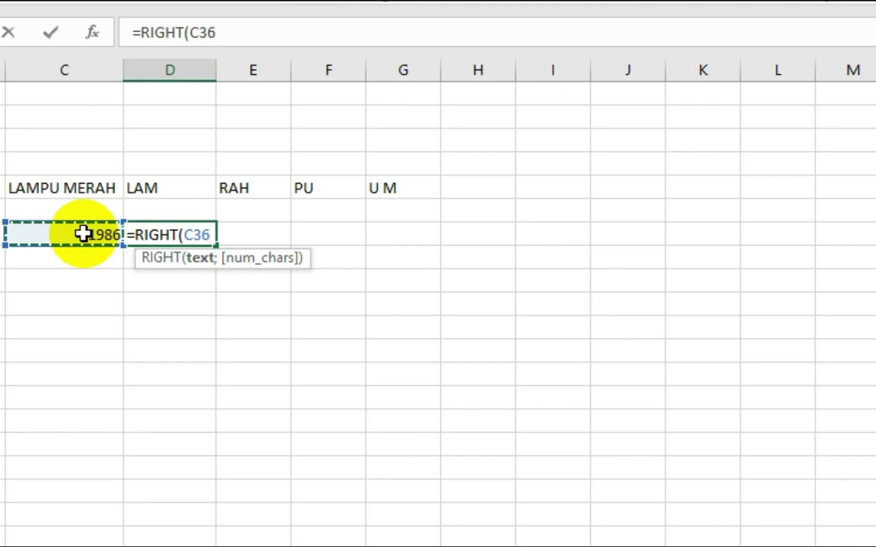
{"action": "type", "text": ";2"}
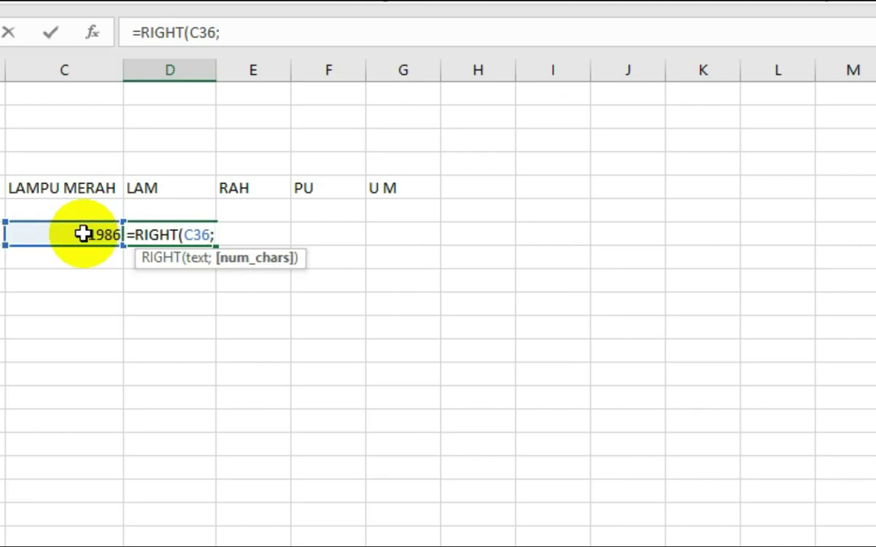
{"action": "type", "text": ")"}
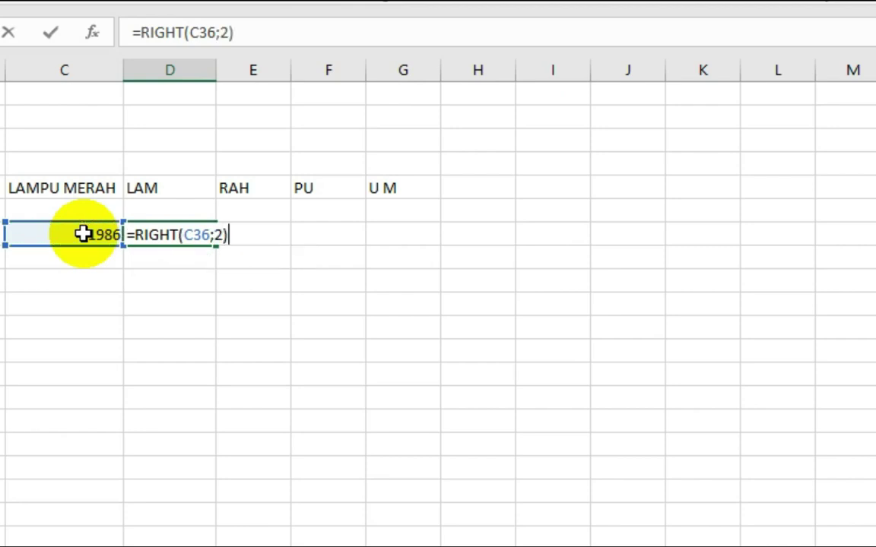
{"action": "key", "text": "Return"}
{"action": "key", "text": "Up"}
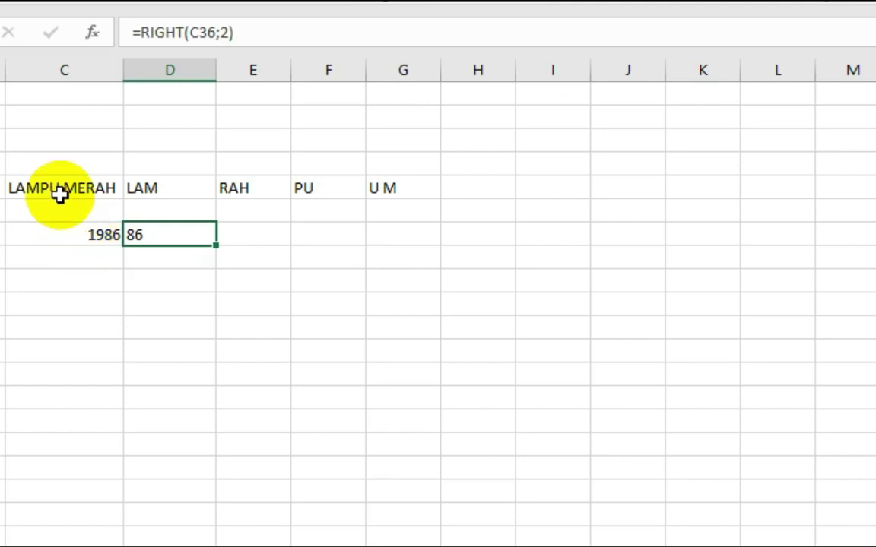
{"action": "left_click", "coordinate": [61, 188]}
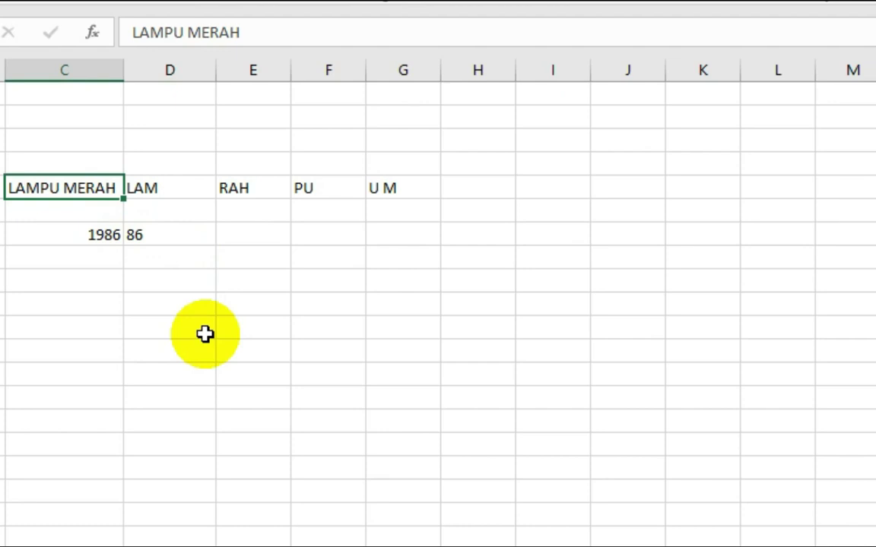
{"action": "type", "text": "JALAN PRO"}
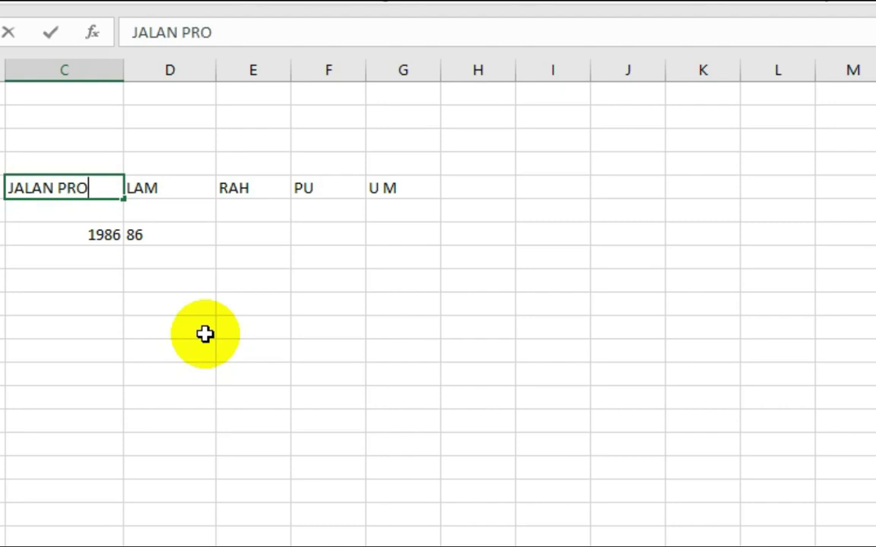
{"action": "type", "text": "NSI"}
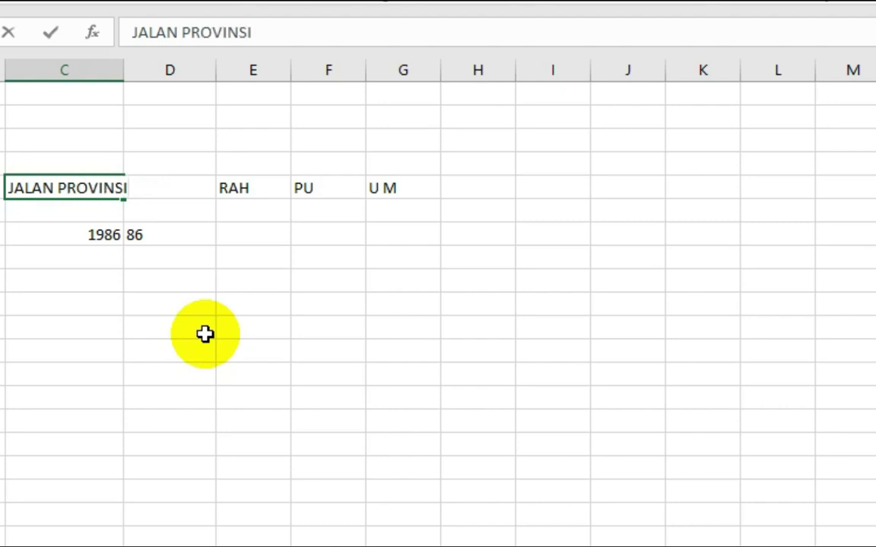
- Commit JALAN PROVINSI in C34 and widen column C to fit it
{"action": "key", "text": "Return"}
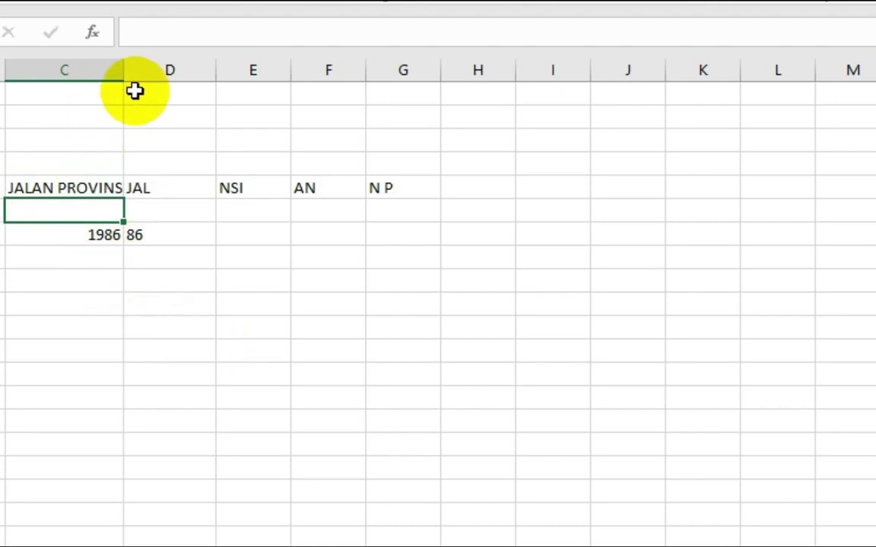
{"action": "left_click_drag", "start_coordinate": [124, 71], "coordinate": [165, 71]}
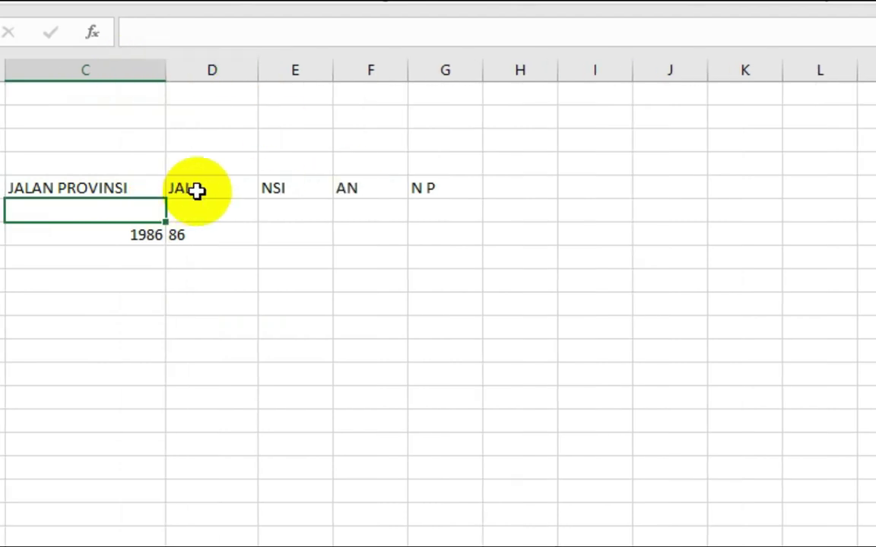
{"action": "left_click_drag", "start_coordinate": [196, 189], "coordinate": [448, 188]}
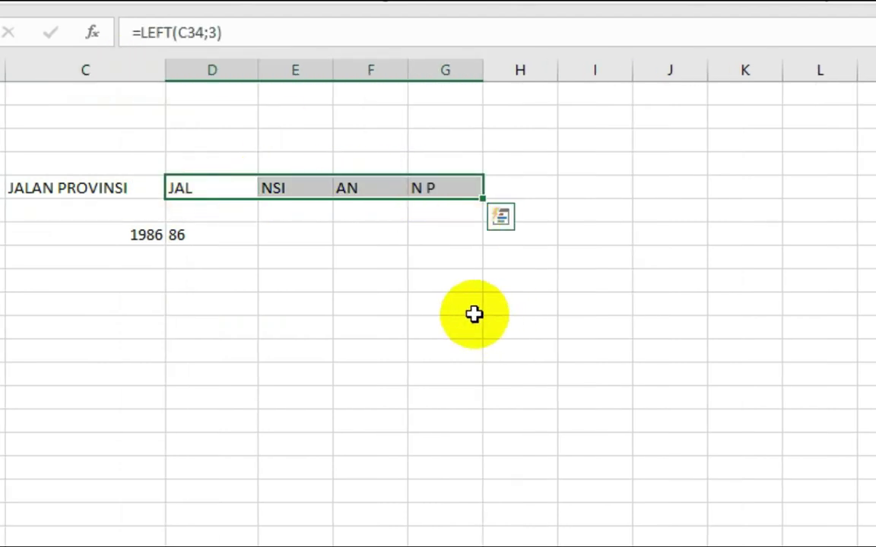
- Check the D34–G34 and D36 formulas, now returning JAL, NSI, AN, N P and 86
{"action": "left_click", "coordinate": [215, 241]}
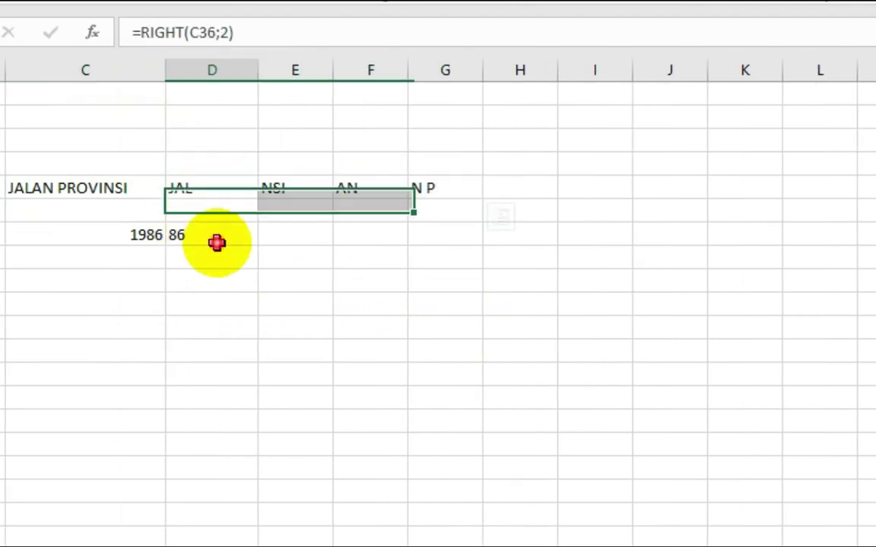
{"action": "left_click", "coordinate": [200, 191]}
{"action": "left_click", "coordinate": [288, 192]}
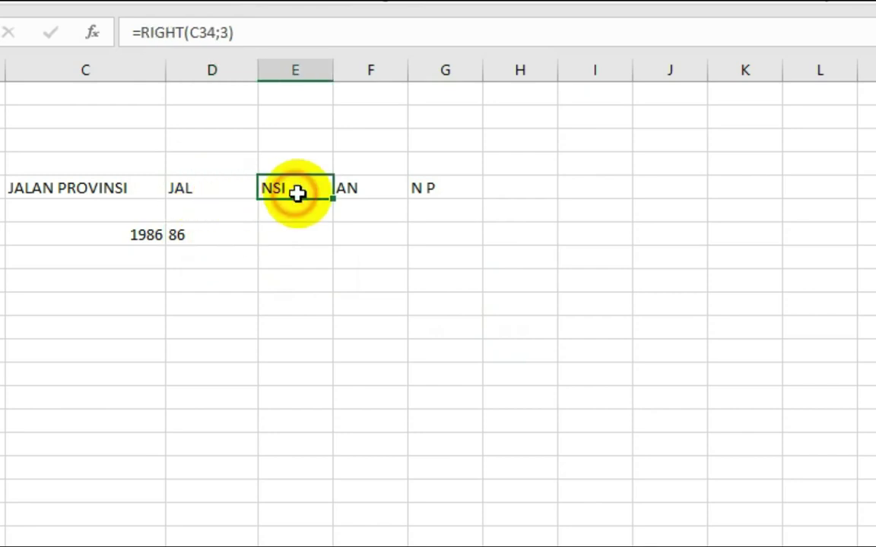
{"action": "left_click", "coordinate": [368, 192]}
{"action": "left_click", "coordinate": [416, 189]}
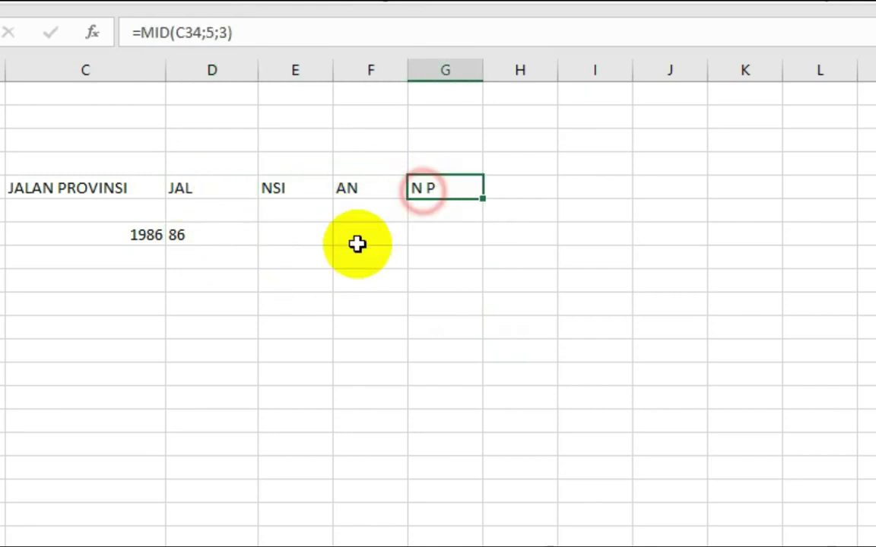
{"action": "left_click", "coordinate": [217, 235]}
{"action": "left_click", "coordinate": [523, 186]}
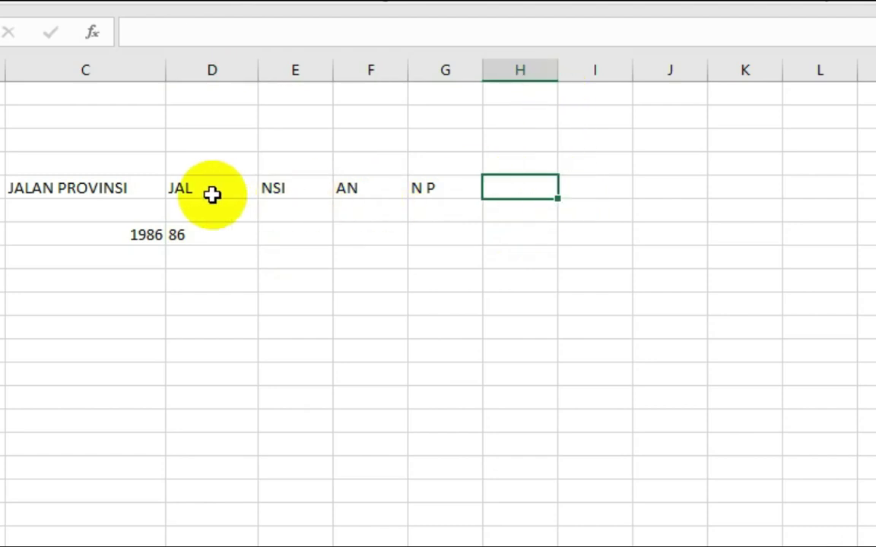
{"action": "left_click_drag", "start_coordinate": [212, 195], "coordinate": [426, 188]}
{"action": "left_click", "coordinate": [546, 192]}
- Build =D34&E34&F34&G34&D36 in I34 to join the codes
{"action": "left_click", "coordinate": [590, 190]}
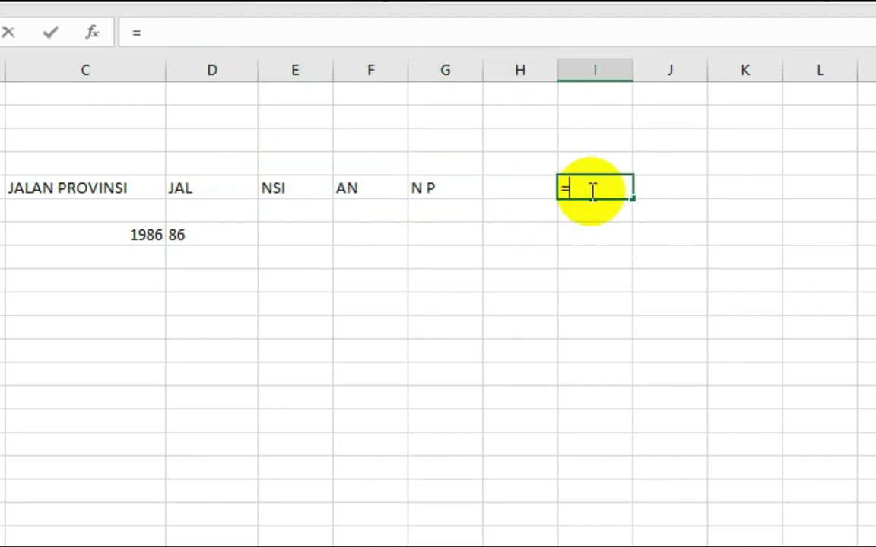
{"action": "left_click", "coordinate": [197, 189]}
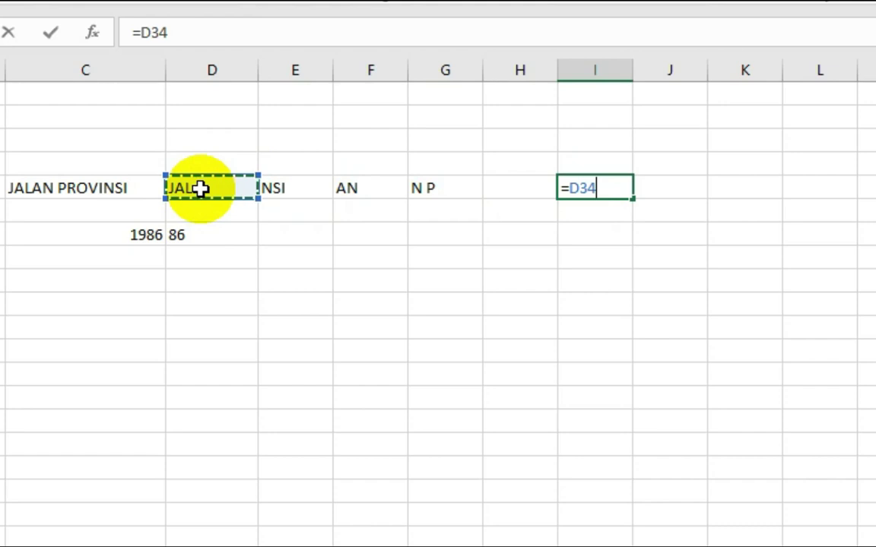
{"action": "type", "text": "&"}
{"action": "left_click", "coordinate": [293, 189]}
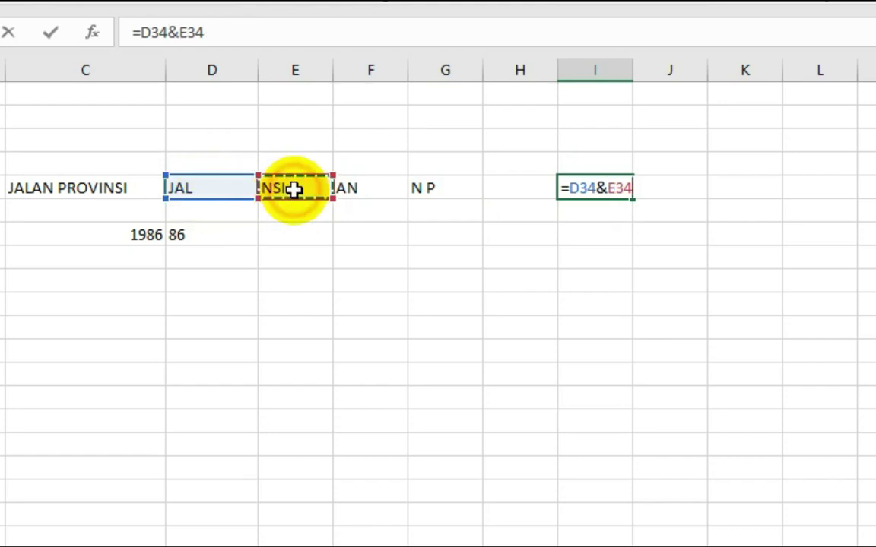
{"action": "type", "text": "&"}
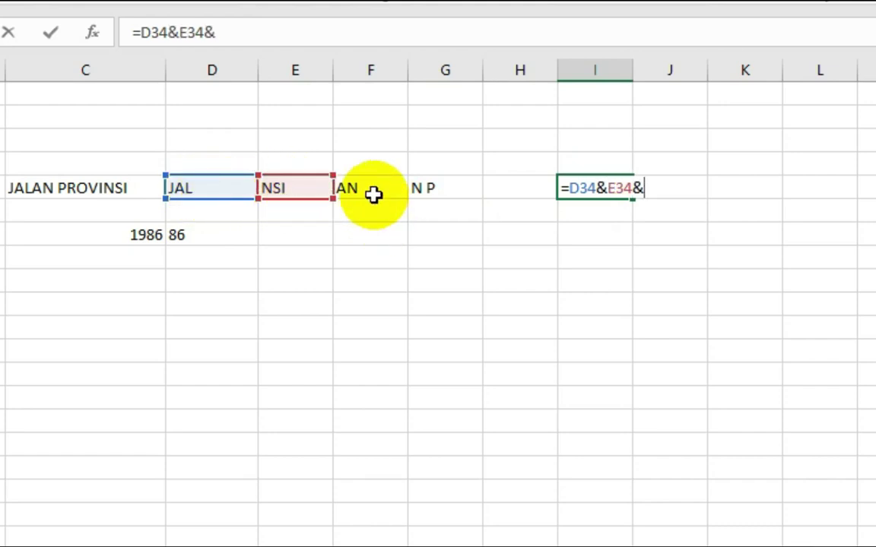
{"action": "left_click", "coordinate": [371, 190]}
{"action": "type", "text": "&"}
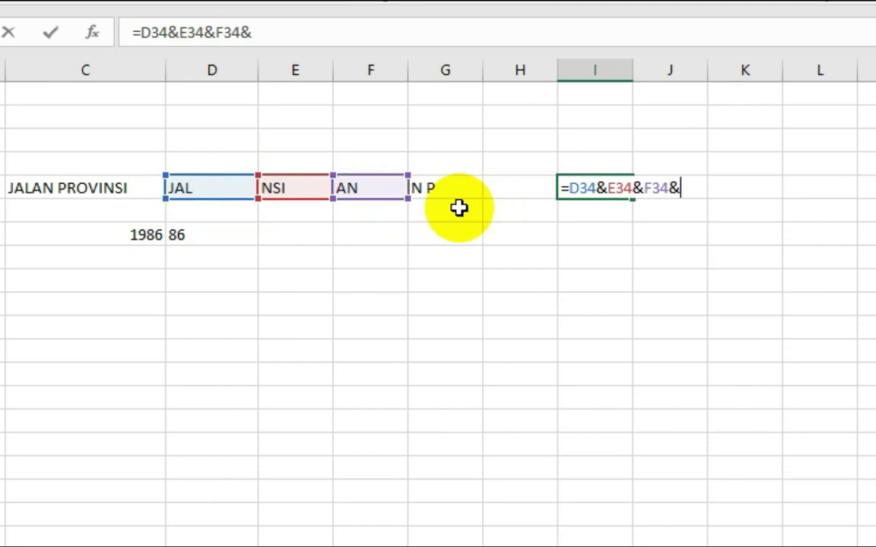
{"action": "left_click", "coordinate": [432, 189]}
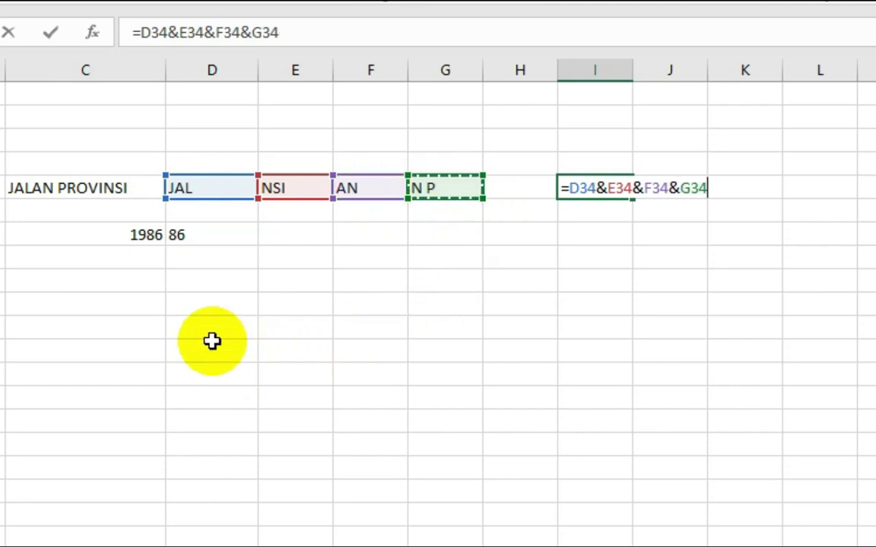
{"action": "type", "text": "&"}
{"action": "left_click", "coordinate": [196, 234]}
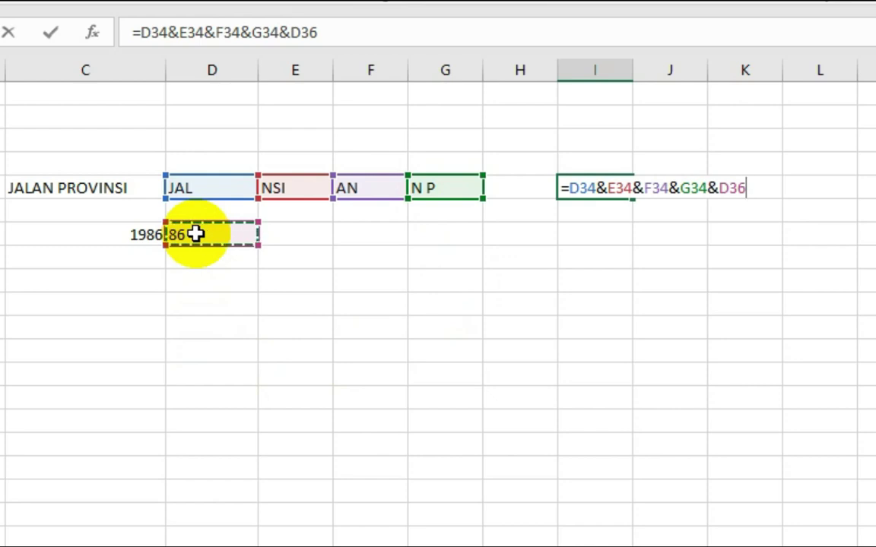
{"action": "key", "text": "Return"}
- Widen column I so JALNSIANN P86 fits
{"action": "key", "text": "Up"}
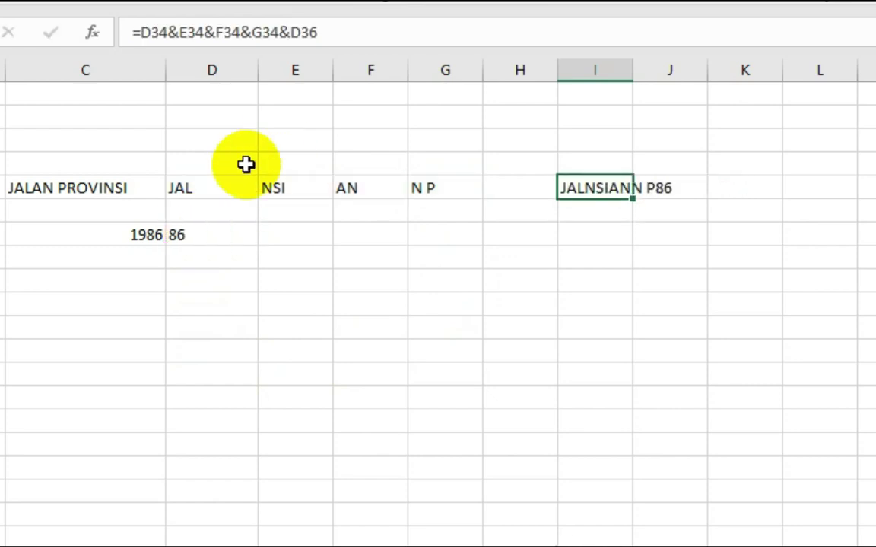
{"action": "left_click_drag", "start_coordinate": [686, 74], "coordinate": [691, 73]}
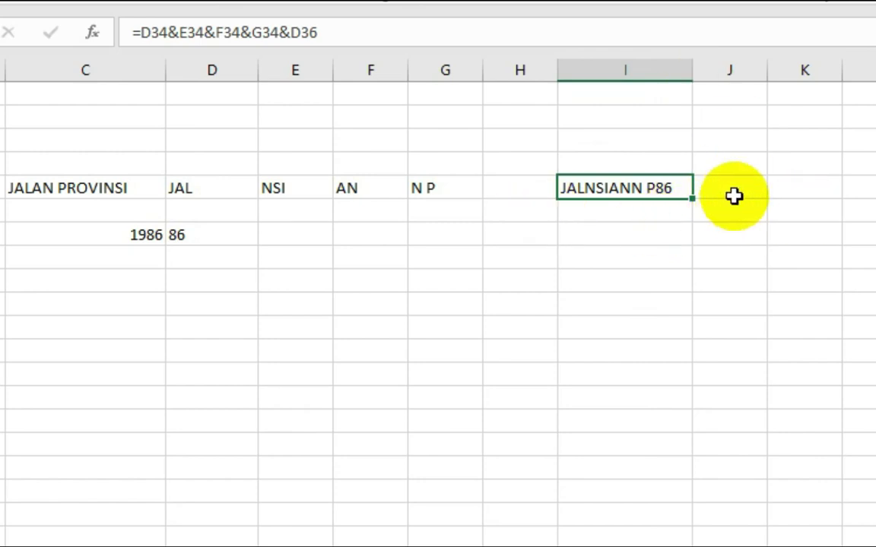
{"action": "left_click", "coordinate": [744, 189]}
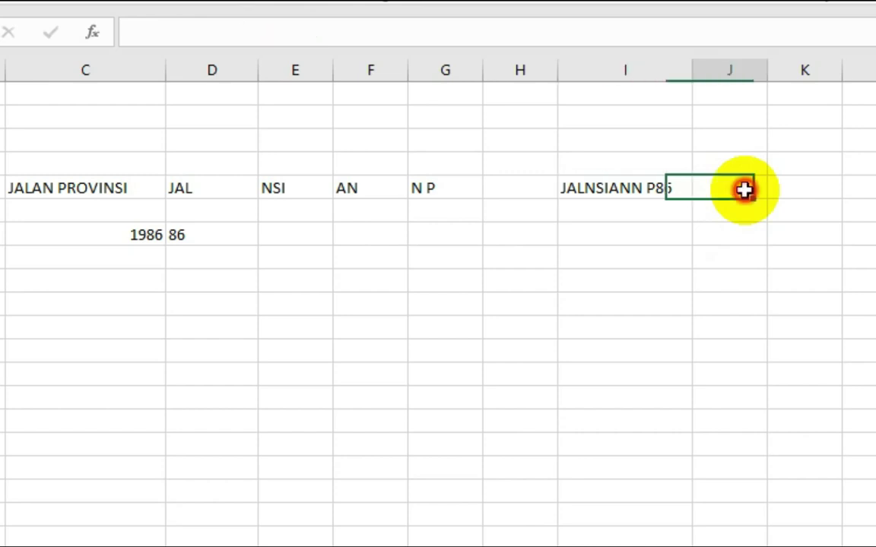
- Put =CONCAT(D34:G34;D36) in J34, returning JALNSIANN P86
{"action": "type", "text": "=C"}
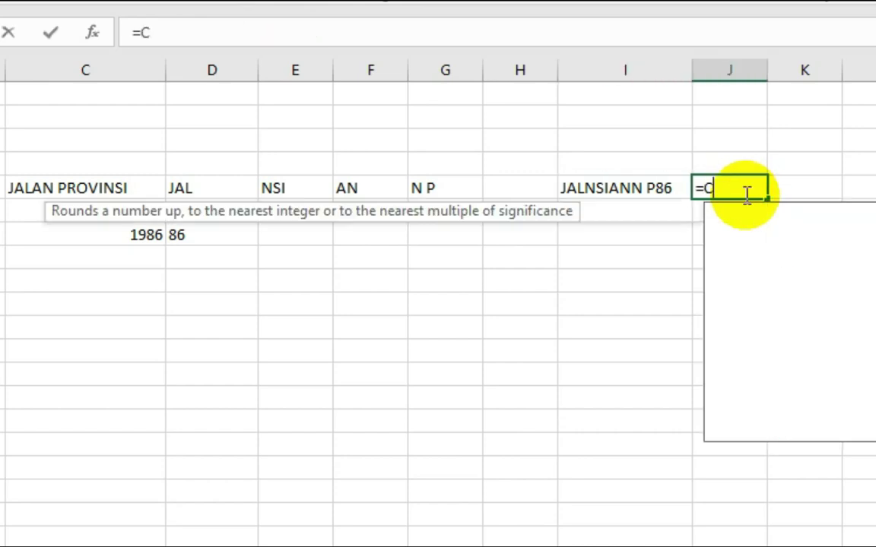
{"action": "type", "text": "ON"}
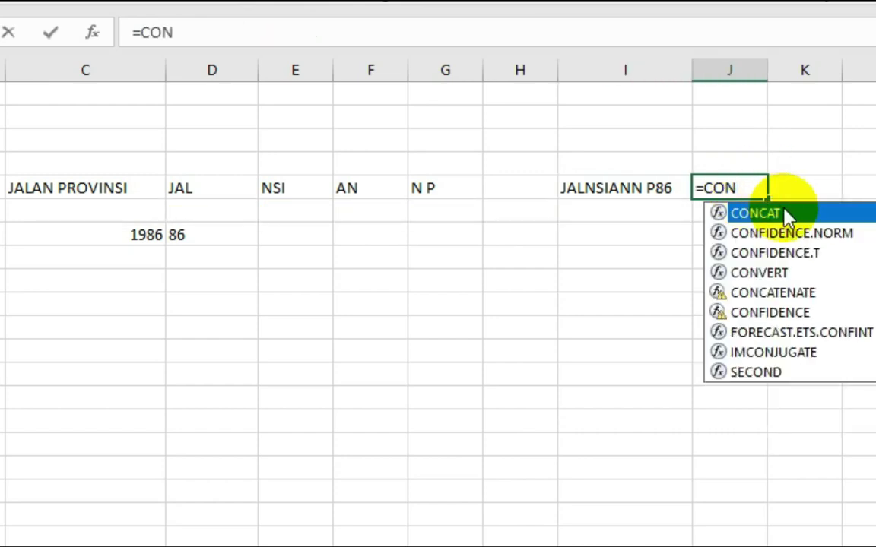
{"action": "double_click", "coordinate": [788, 216]}
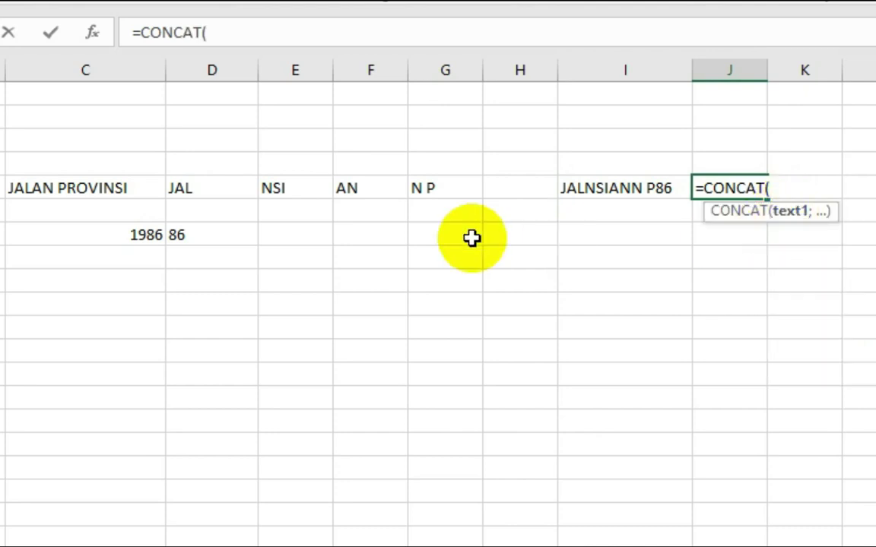
{"action": "left_click", "coordinate": [194, 188]}
{"action": "left_click_drag", "start_coordinate": [308, 187], "coordinate": [456, 188]}
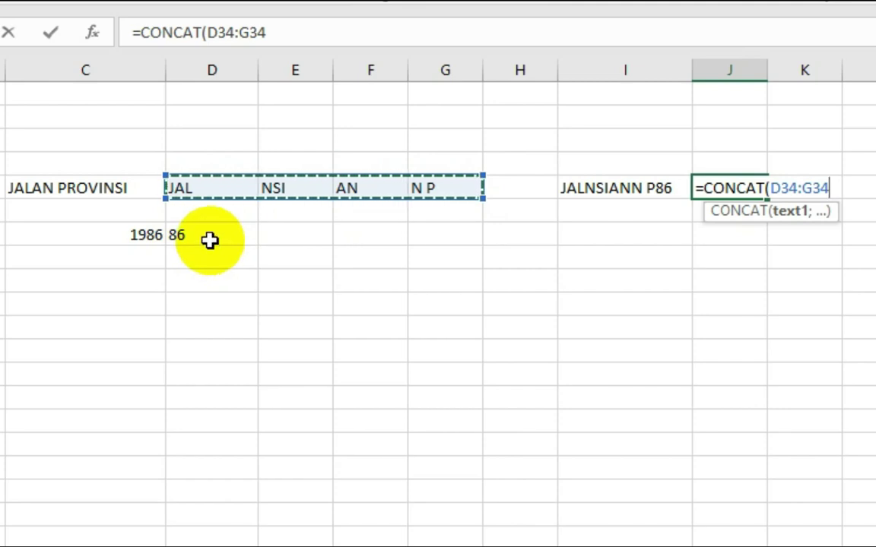
{"action": "type", "text": ";"}
{"action": "left_click", "coordinate": [210, 236]}
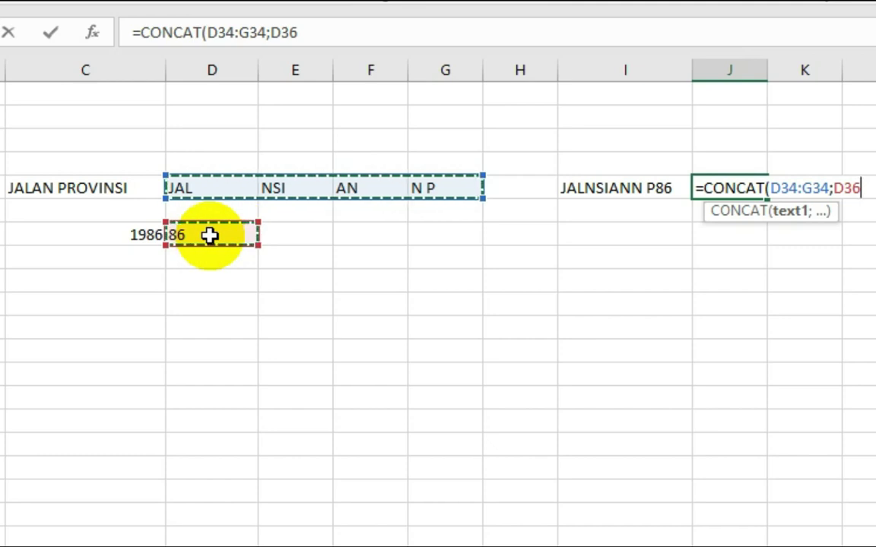
{"action": "type", "text": ")"}
{"action": "key", "text": "Return"}
{"action": "key", "text": "Up"}
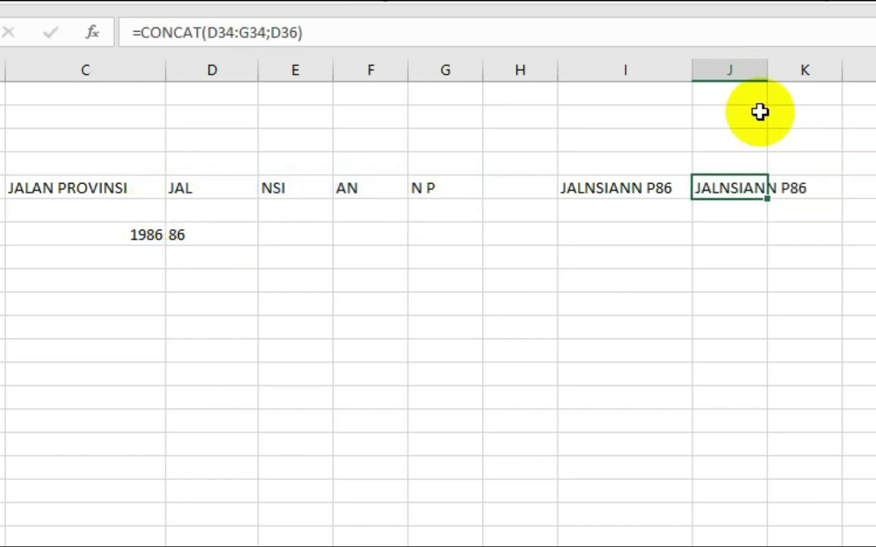
- Widen column J and compare the ampersand and CONCAT formulas in I34 and J34
{"action": "left_click_drag", "start_coordinate": [767, 69], "coordinate": [826, 69]}
{"action": "left_click", "coordinate": [611, 188]}
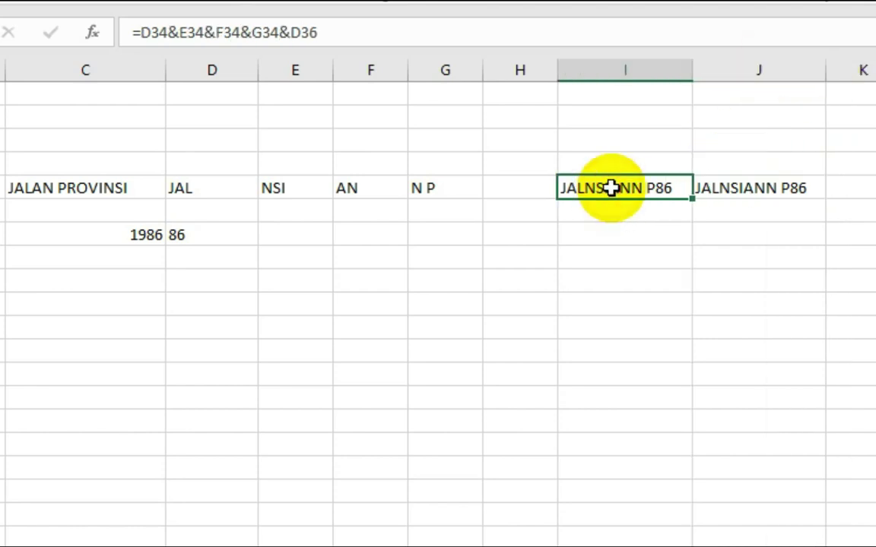
{"action": "left_click", "coordinate": [752, 186]}
- Select the practice block C34:J36
{"action": "left_click", "coordinate": [596, 185]}
{"action": "left_click_drag", "start_coordinate": [28, 187], "coordinate": [221, 190]}
{"action": "left_click_drag", "start_coordinate": [553, 235], "coordinate": [743, 258]}
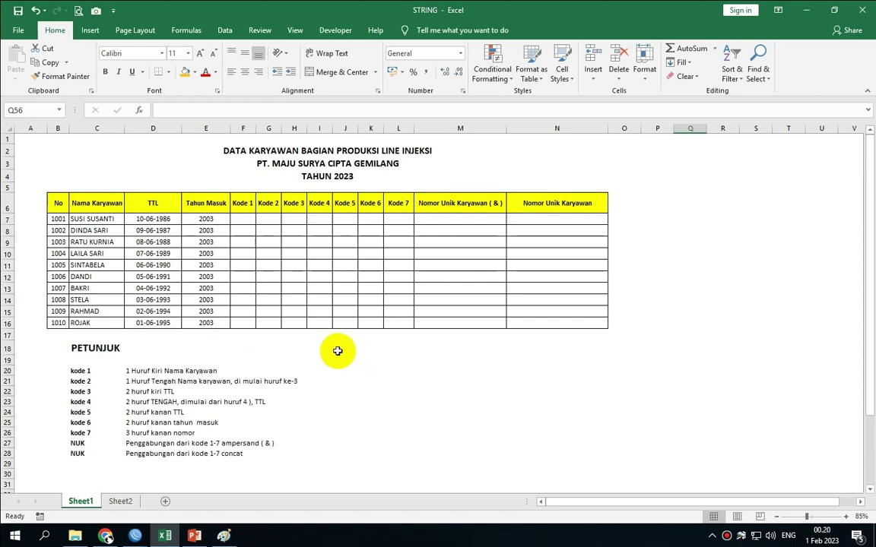
- Review the table title, the Nomor Unik Karyawan headers and the PETUNJUK instructions block
{"action": "left_click", "coordinate": [372, 151]}
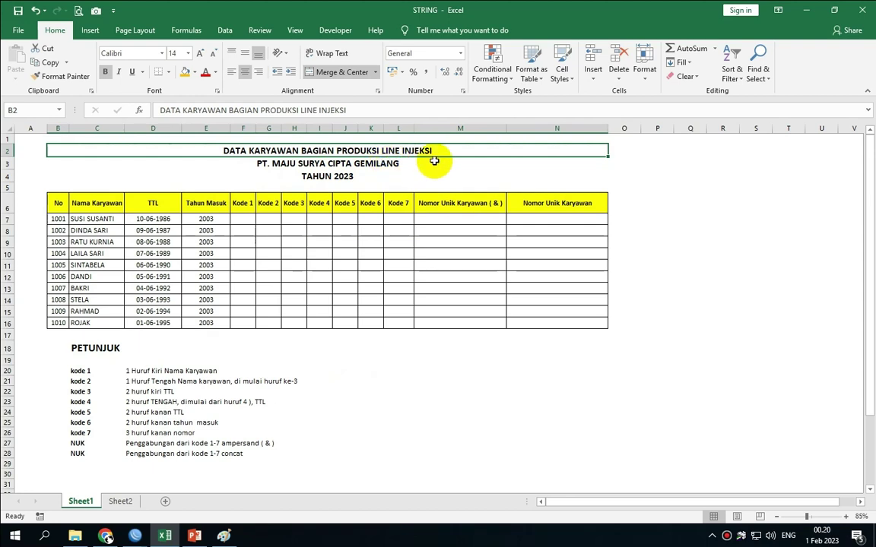
{"action": "left_click", "coordinate": [293, 299]}
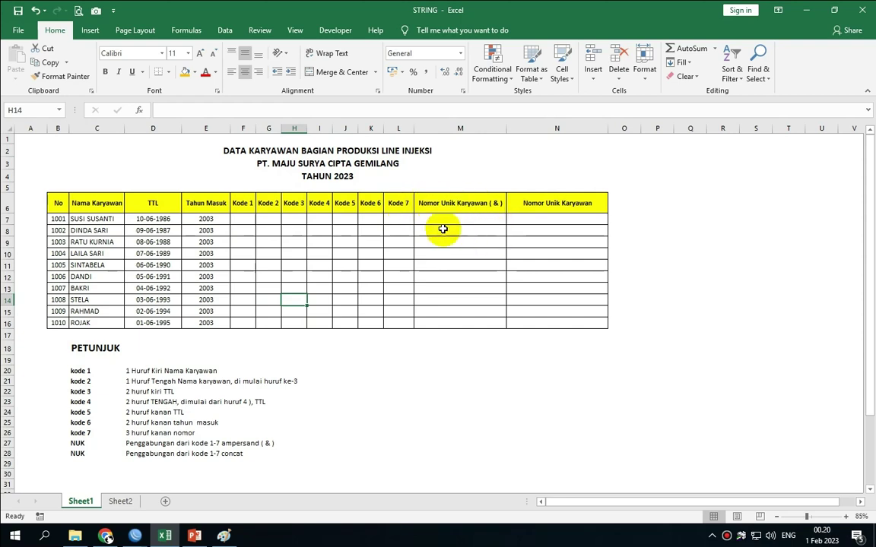
{"action": "left_click", "coordinate": [493, 203]}
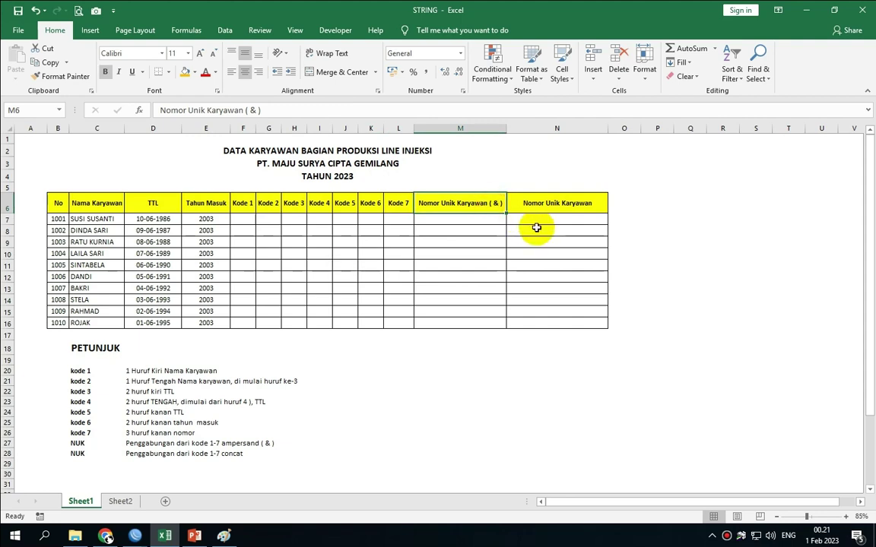
{"action": "left_click", "coordinate": [547, 204]}
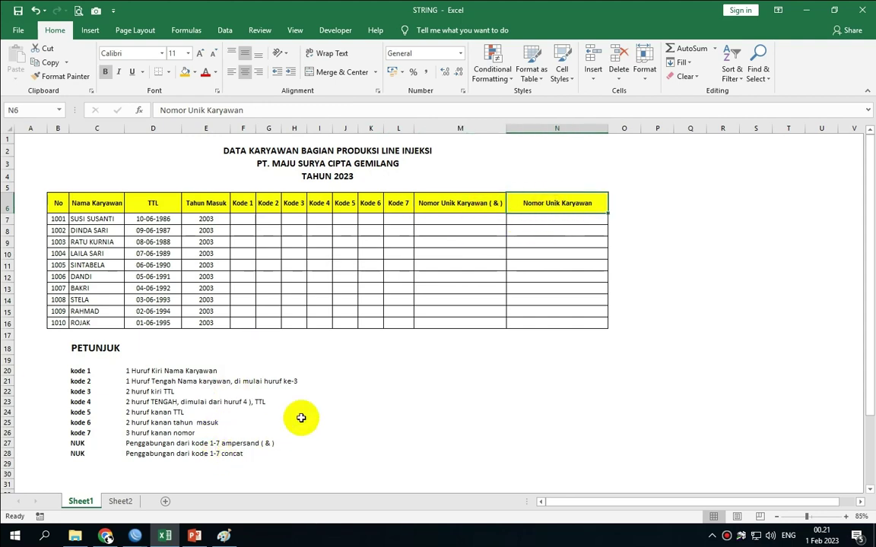
{"action": "left_click", "coordinate": [83, 351]}
{"action": "left_click_drag", "start_coordinate": [85, 354], "coordinate": [286, 465]}
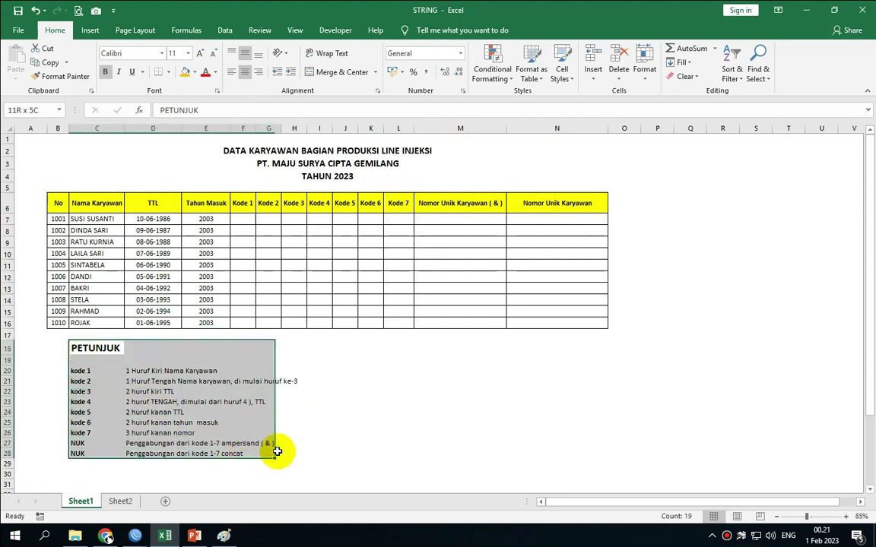
{"action": "left_click", "coordinate": [323, 422]}
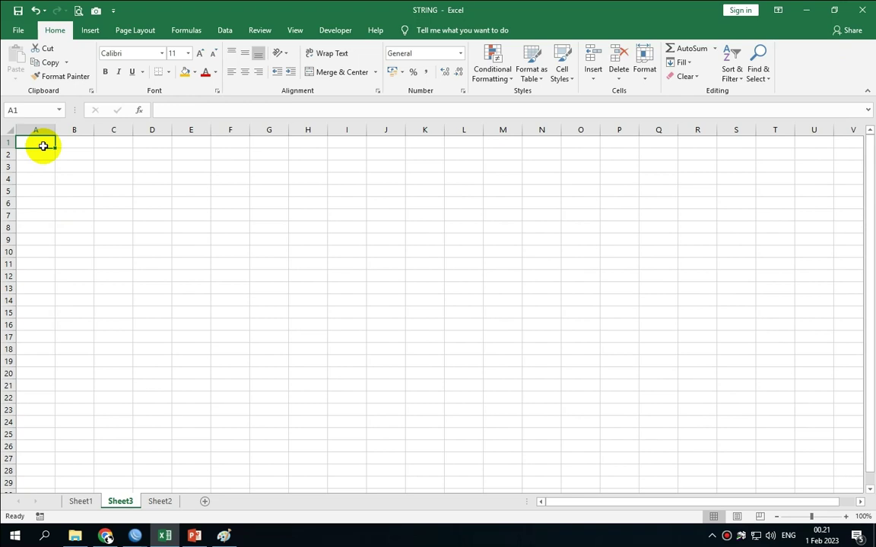
- Enter the title lines: DATA KARYAWAN BAGIAN PRODUKSI LINE INJEKSI, the company name, and TAHUN 2023
{"action": "type", "text": "DATA"}
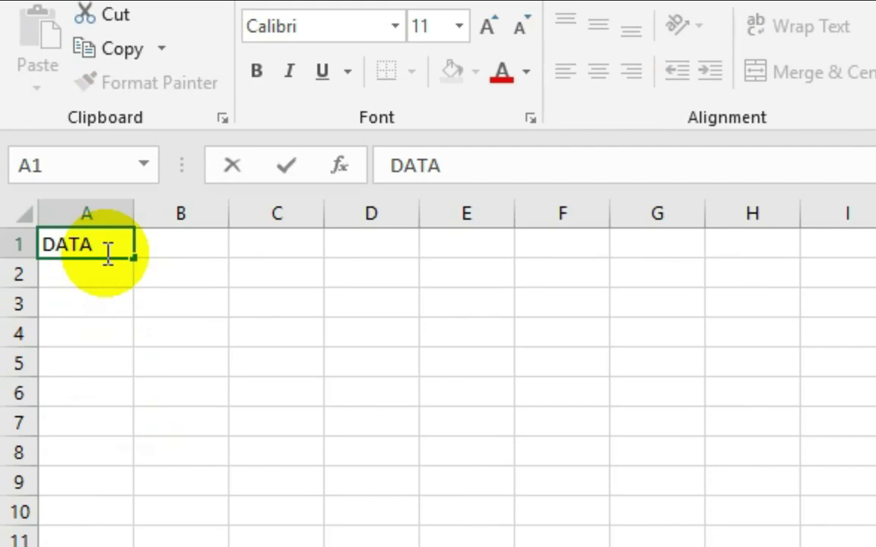
{"action": "type", "text": " KARYAWAN "}
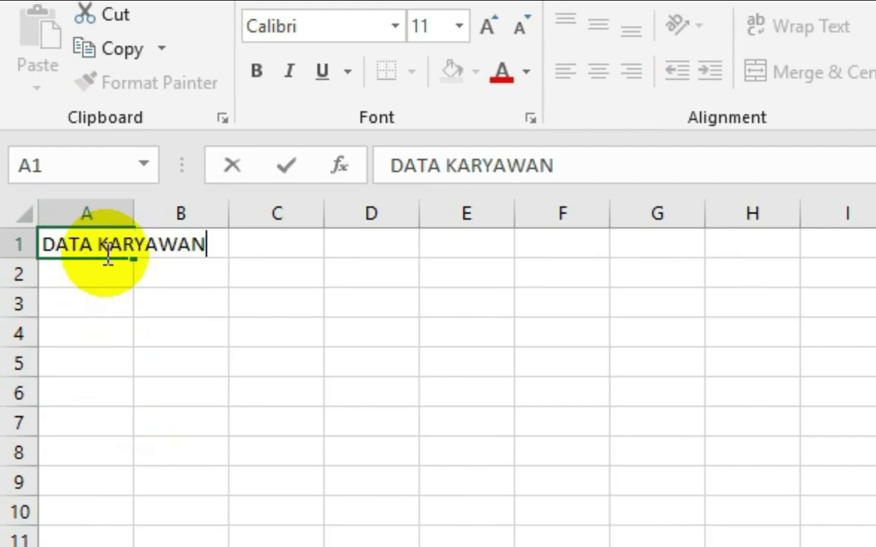
{"action": "type", "text": "BAGIAN P"}
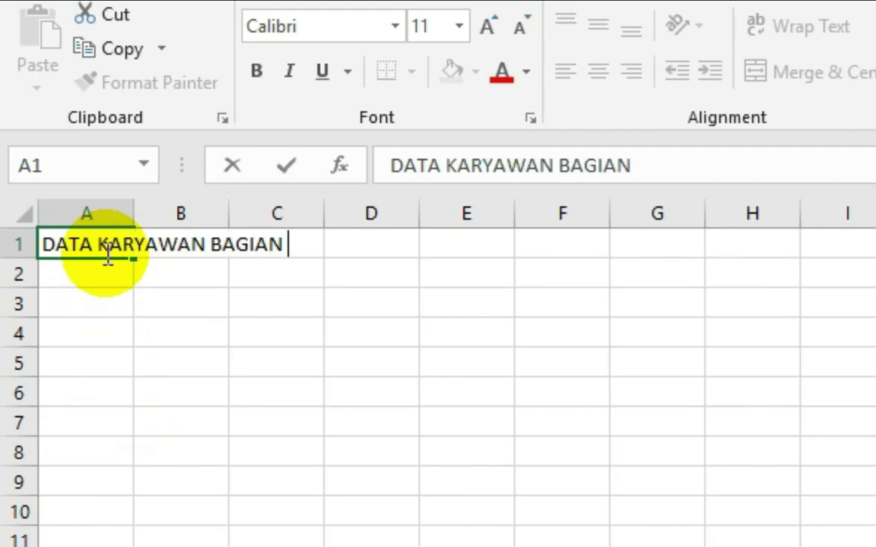
{"action": "type", "text": "RODUKSI LI"}
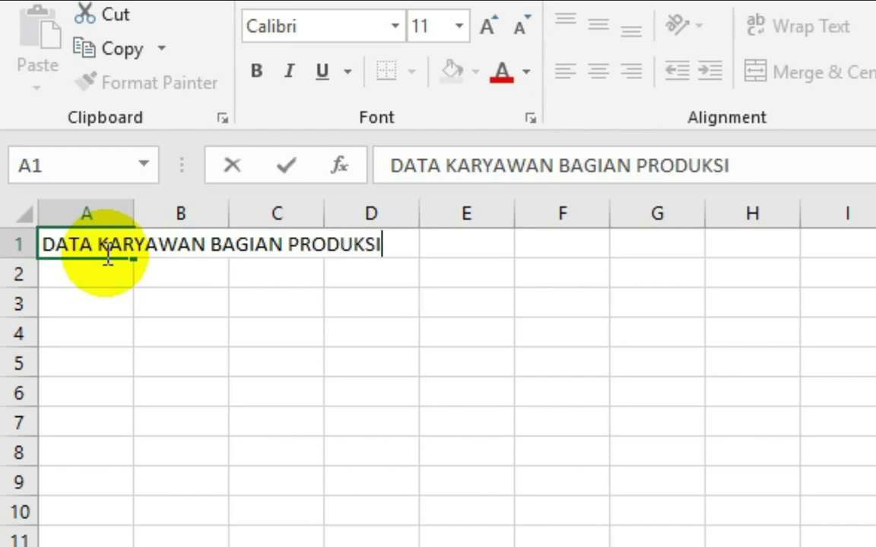
{"action": "type", "text": "NE IN"}
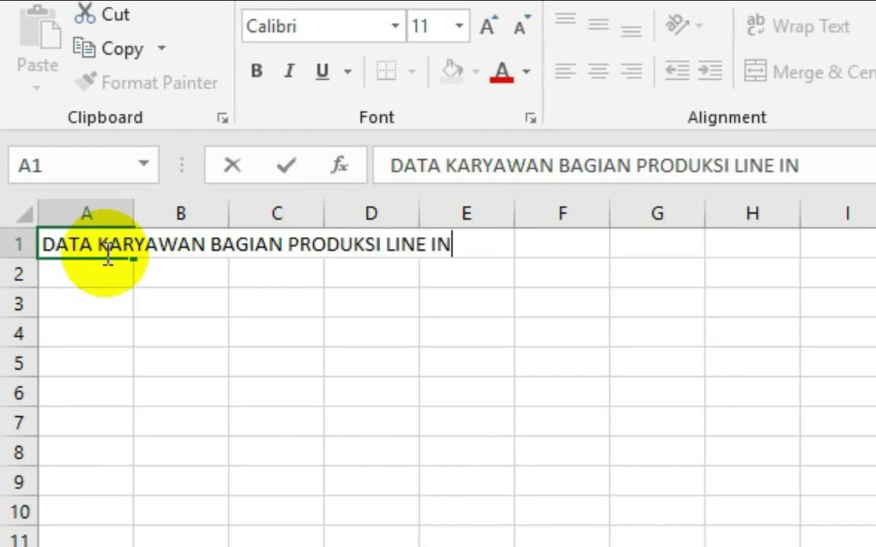
{"action": "type", "text": "JEKSI"}
{"action": "key", "text": "Return"}
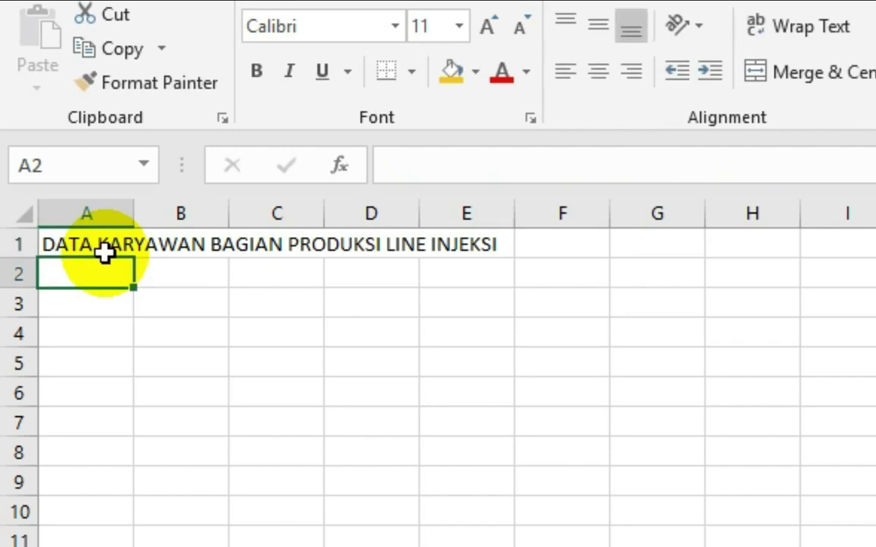
{"action": "type", "text": "PT"}
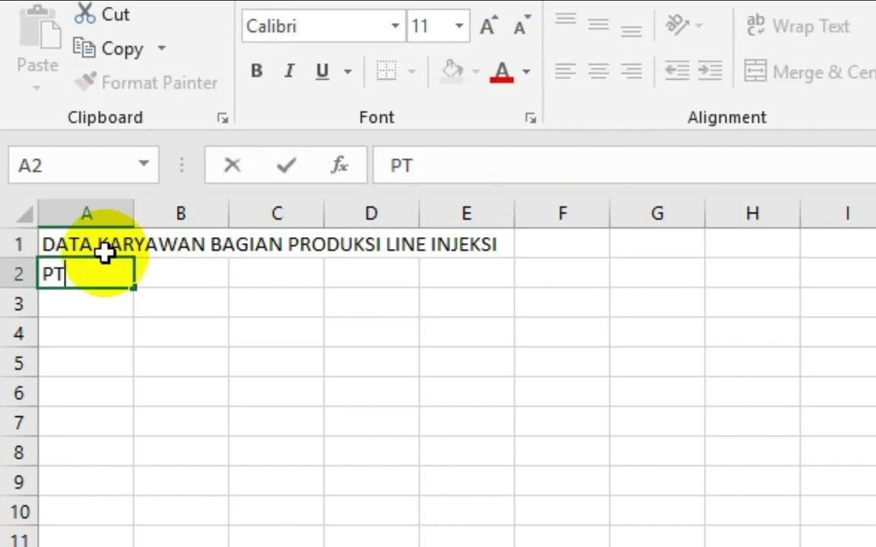
{"action": "type", "text": " MAJU SU"}
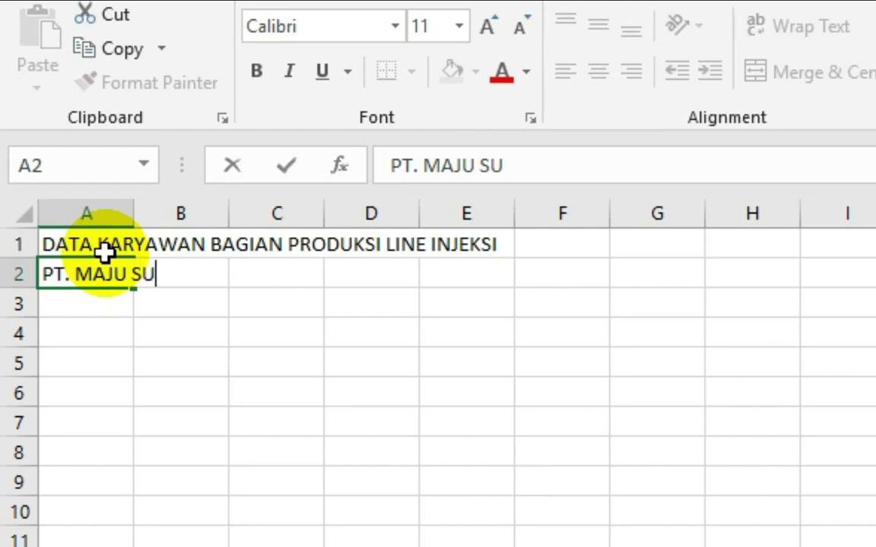
{"action": "type", "text": "RYA CIPTA G"}
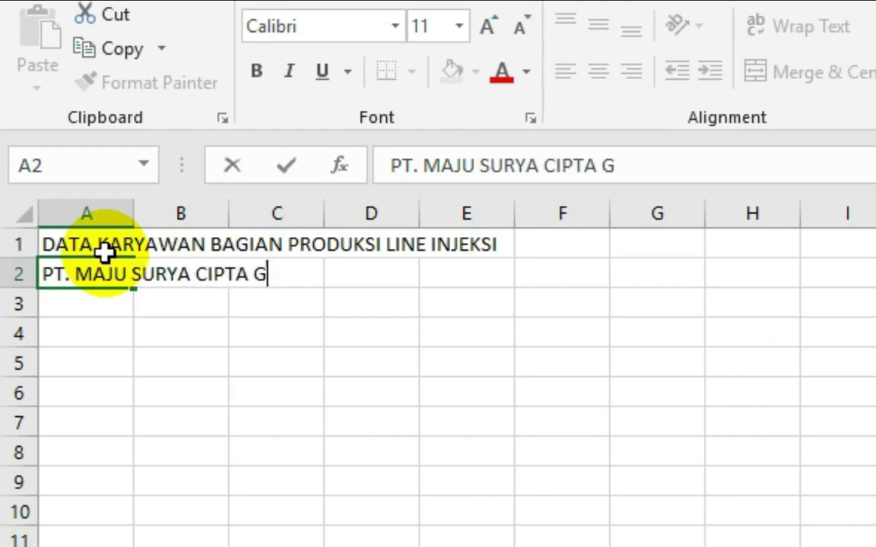
{"action": "type", "text": "EMILANG"}
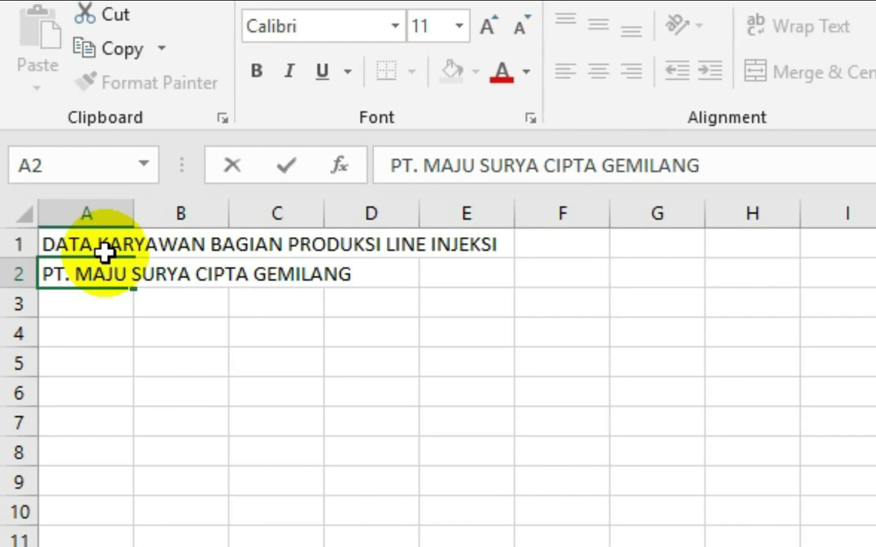
{"action": "key", "text": "Return"}
{"action": "type", "text": "T"}
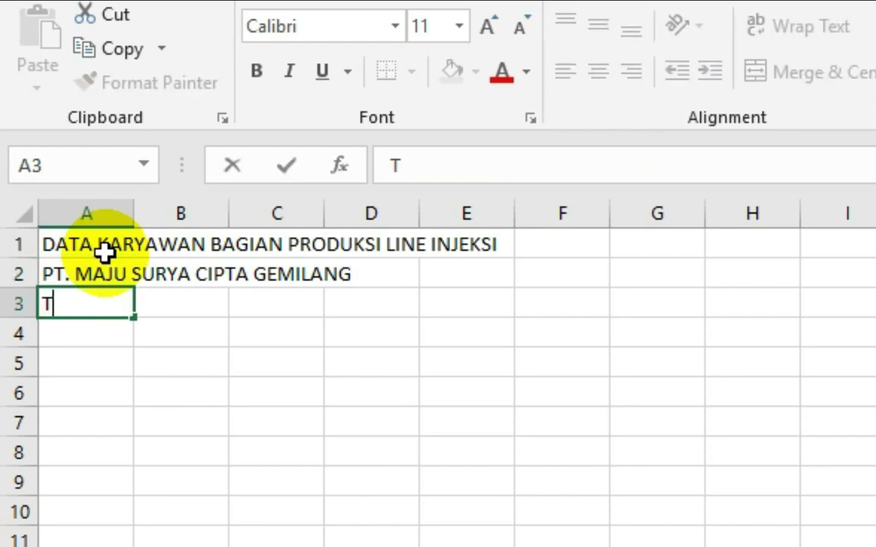
{"action": "type", "text": "AHUN "}
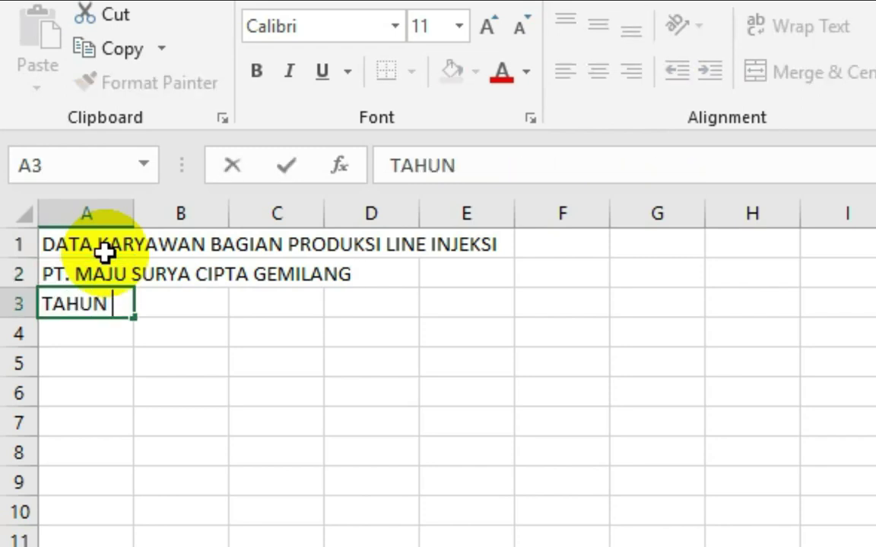
{"action": "type", "text": "20"}
{"action": "key", "text": "Return"}
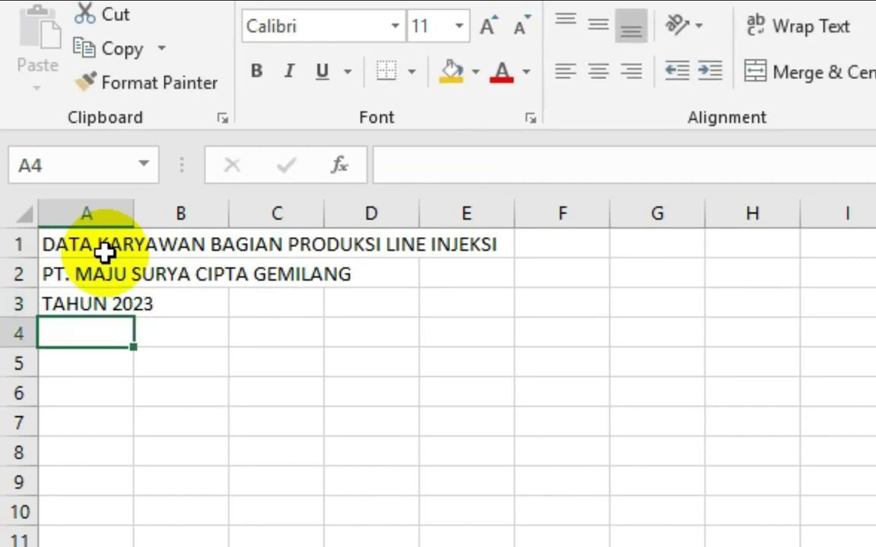
{"action": "key", "text": "Return"}
- Add the No and Nama Karyawan headers in row 5 and widen column B
{"action": "type", "text": "No"}
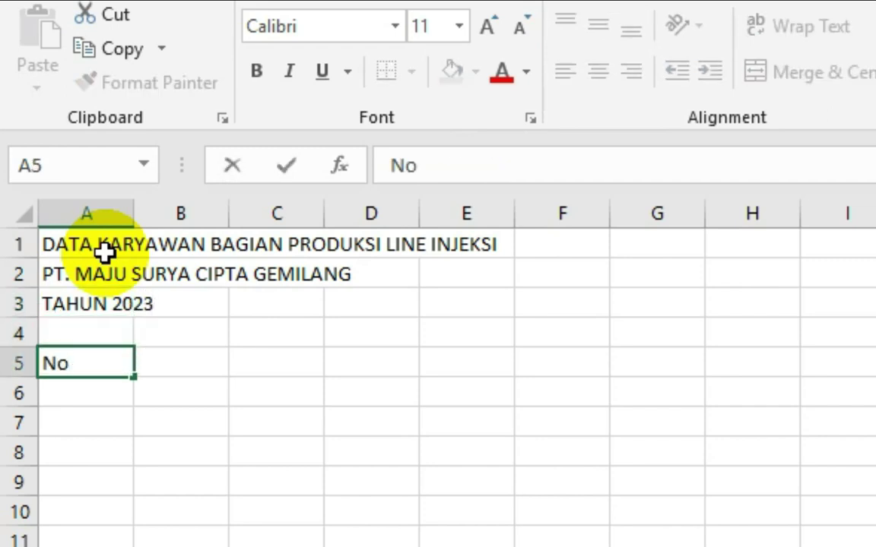
{"action": "key", "text": "Tab"}
{"action": "type", "text": "Nama "}
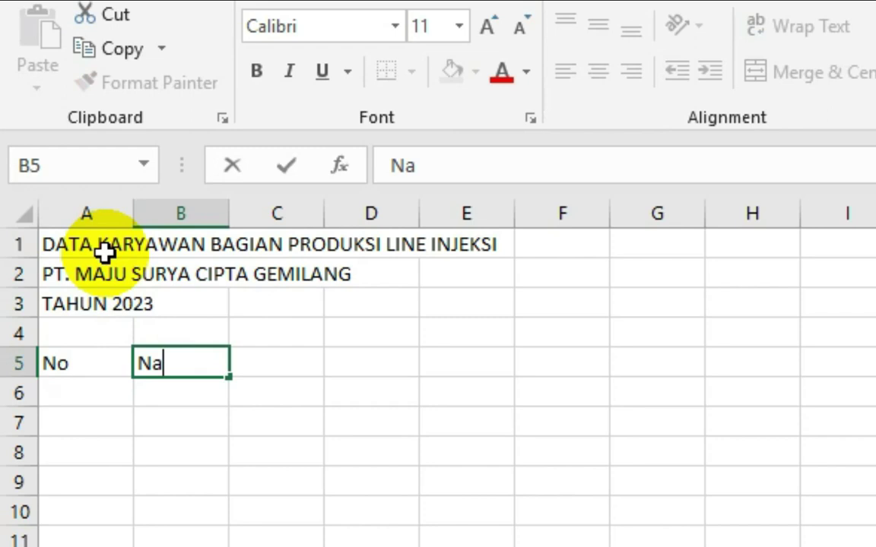
{"action": "type", "text": "Karyawa"}
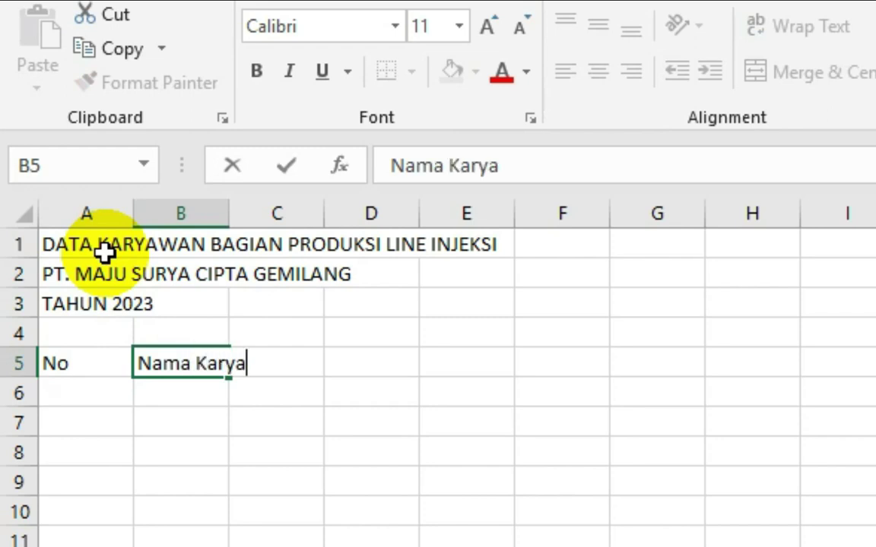
{"action": "type", "text": "n"}
{"action": "key", "text": "Return"}
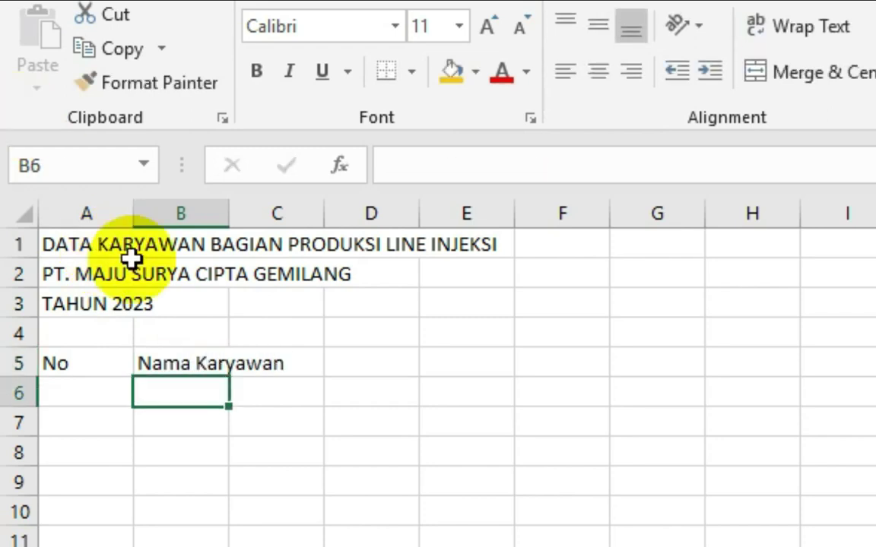
{"action": "left_click", "coordinate": [189, 363]}
{"action": "left_click_drag", "start_coordinate": [228, 211], "coordinate": [351, 210]}
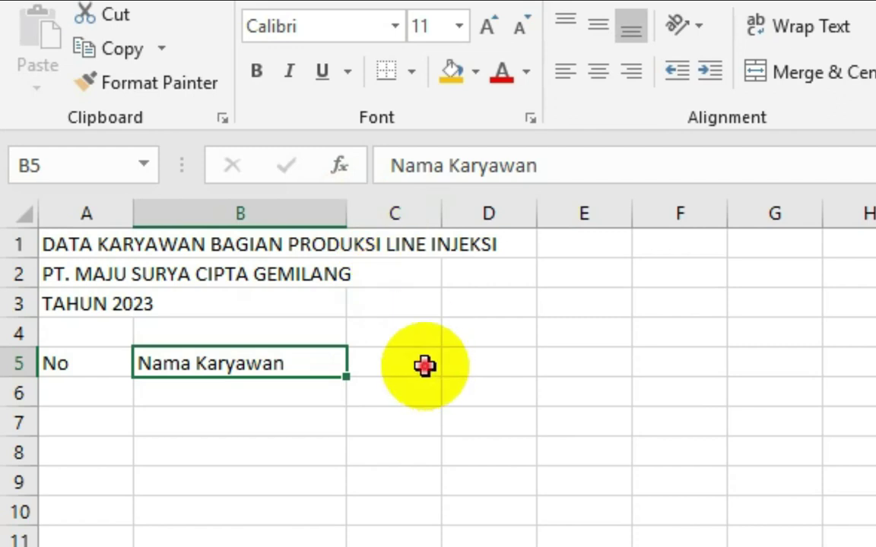
- Add the TTL and Tahun Masuk headers, widen column D, and start Kode in E5
{"action": "left_click", "coordinate": [424, 365]}
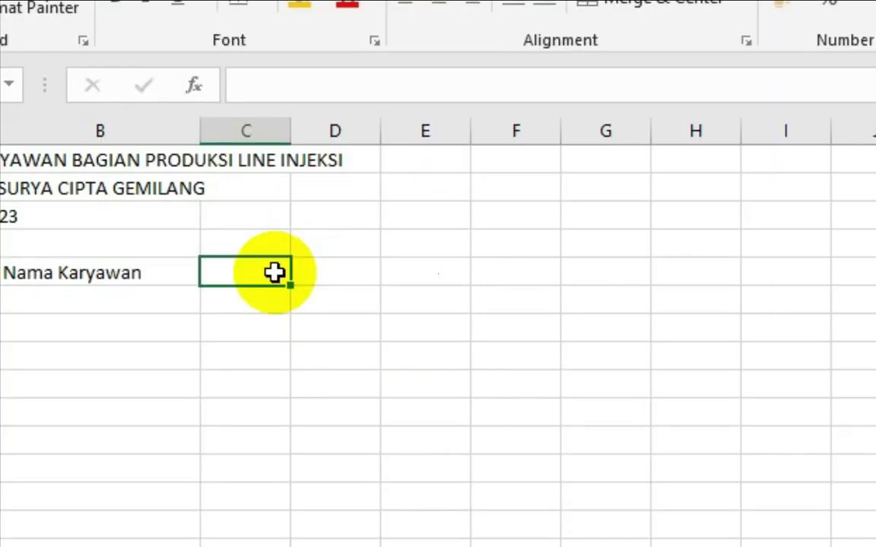
{"action": "type", "text": "TTL"}
{"action": "key", "text": "ctrl+Return"}
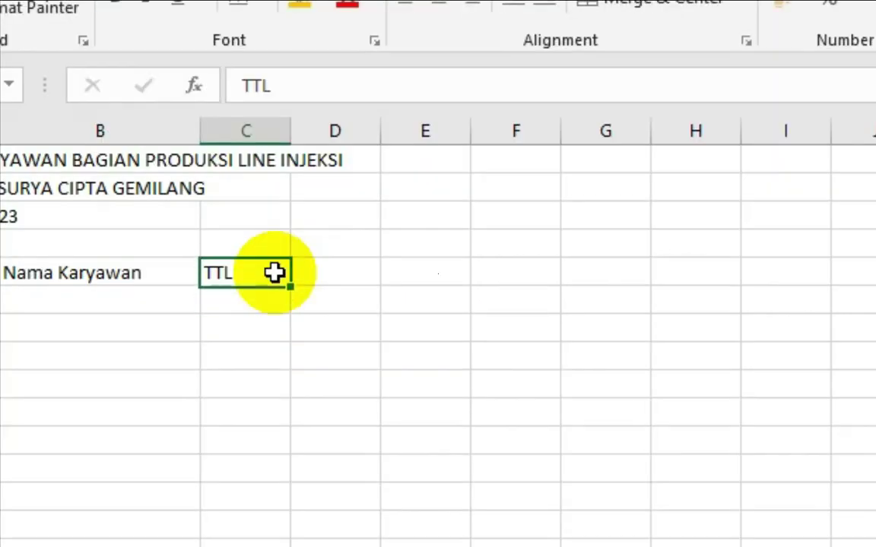
{"action": "key", "text": "Right"}
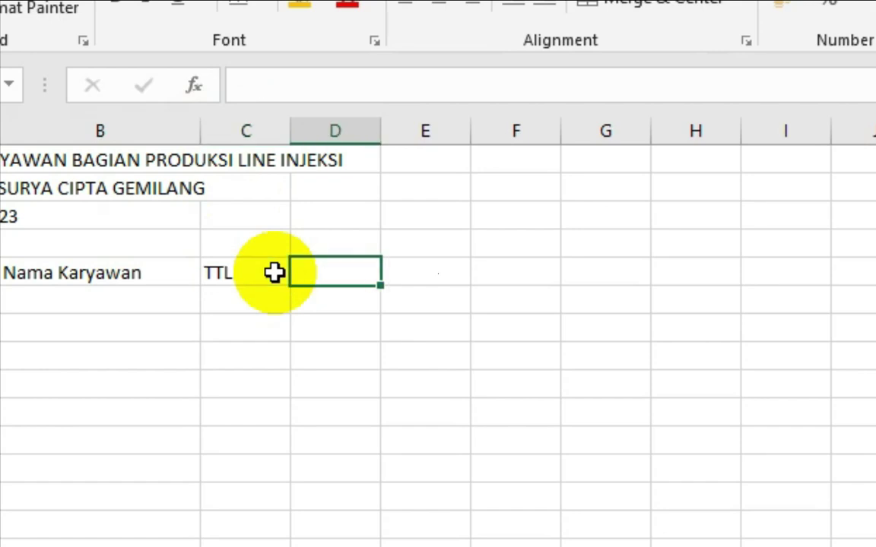
{"action": "type", "text": "Kode 1"}
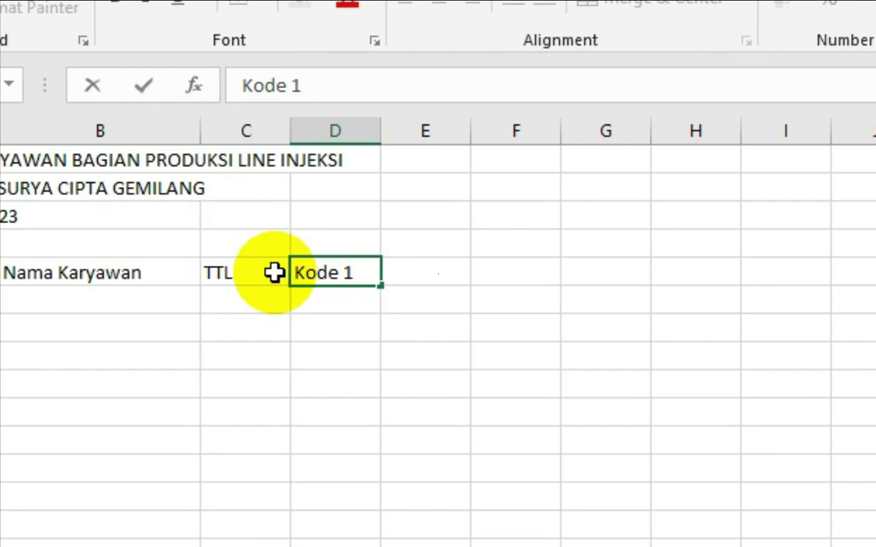
{"action": "key", "text": "Return"}
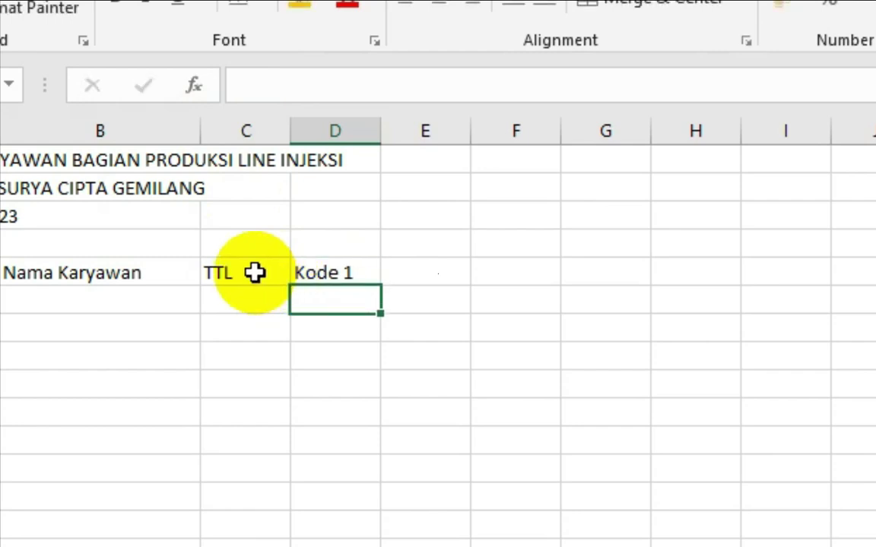
{"action": "left_click", "coordinate": [337, 271]}
{"action": "type", "text": "T"}
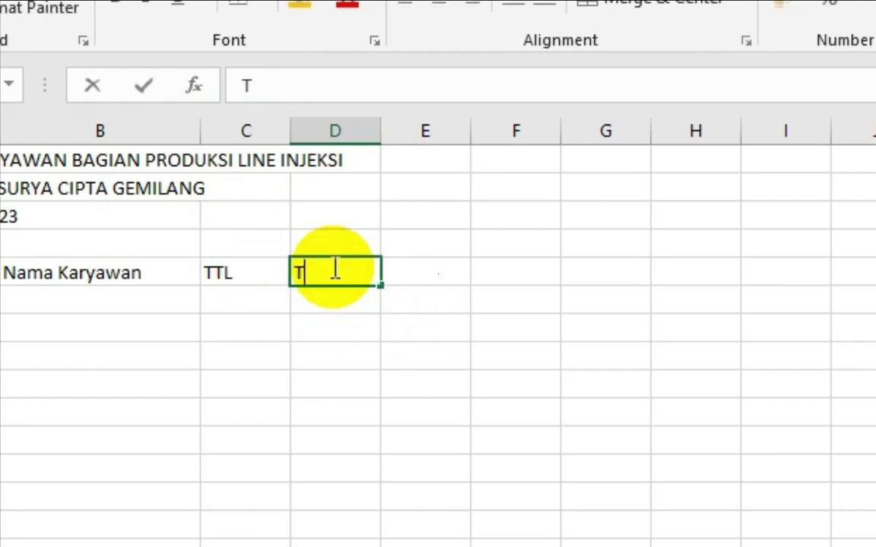
{"action": "type", "text": "ahun Mas"}
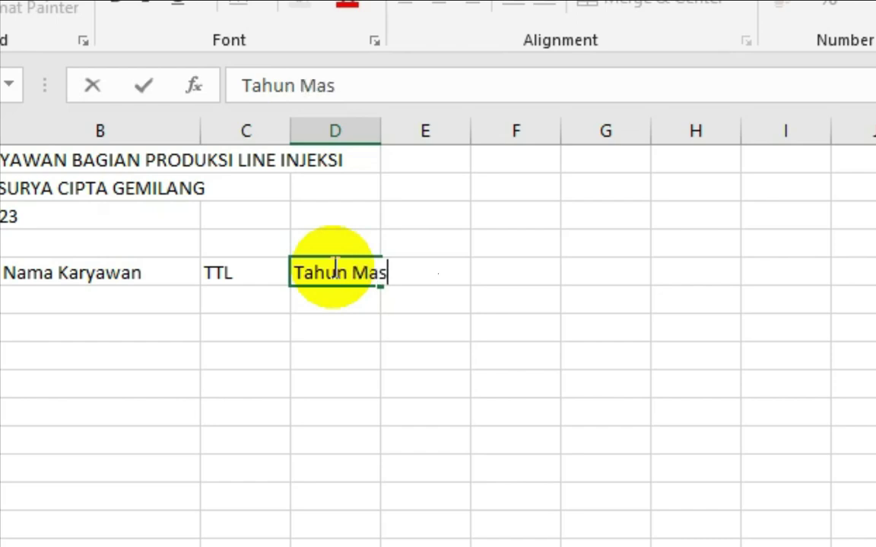
{"action": "type", "text": "uk"}
{"action": "key", "text": "Return"}
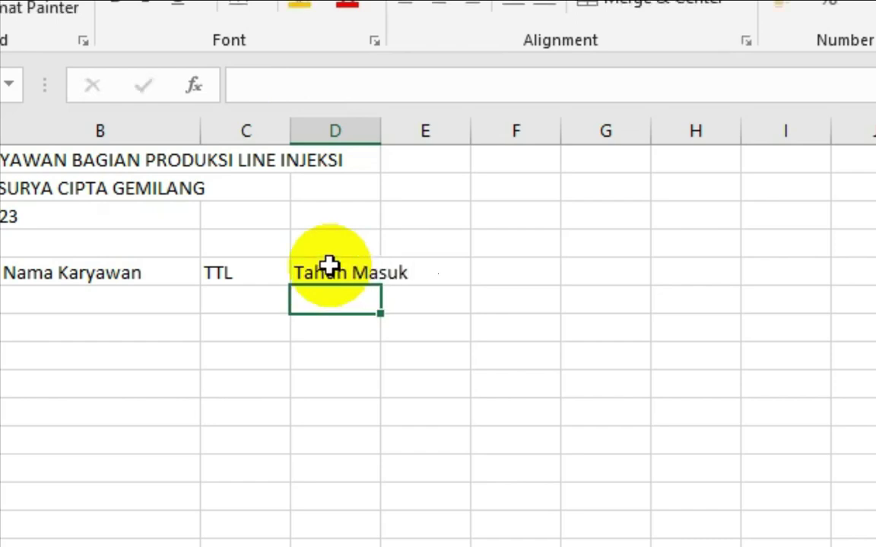
{"action": "left_click_drag", "start_coordinate": [391, 129], "coordinate": [439, 132]}
{"action": "left_click", "coordinate": [508, 264]}
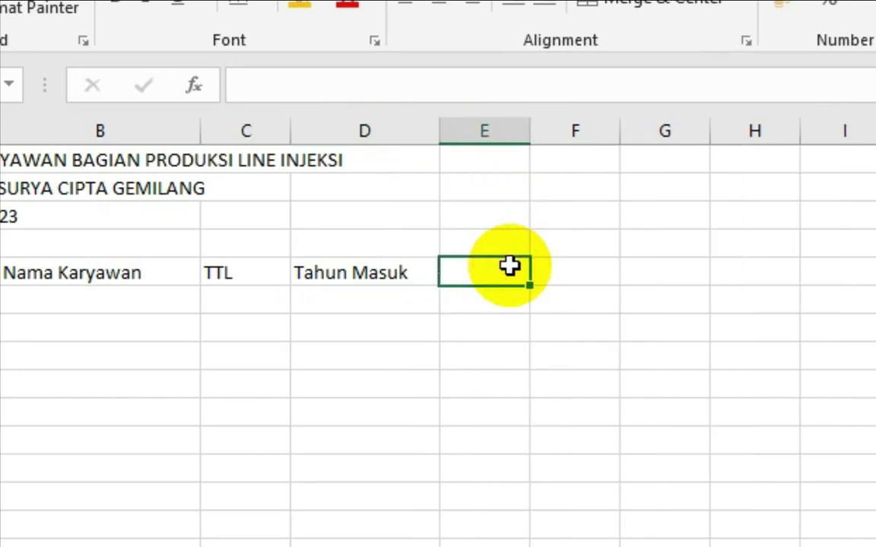
{"action": "type", "text": "Ko"}
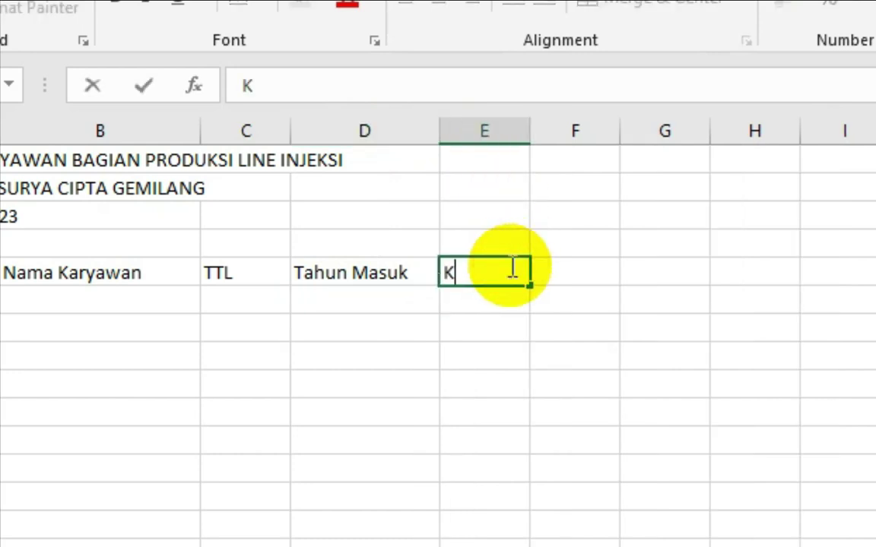
{"action": "type", "text": "de 1"}
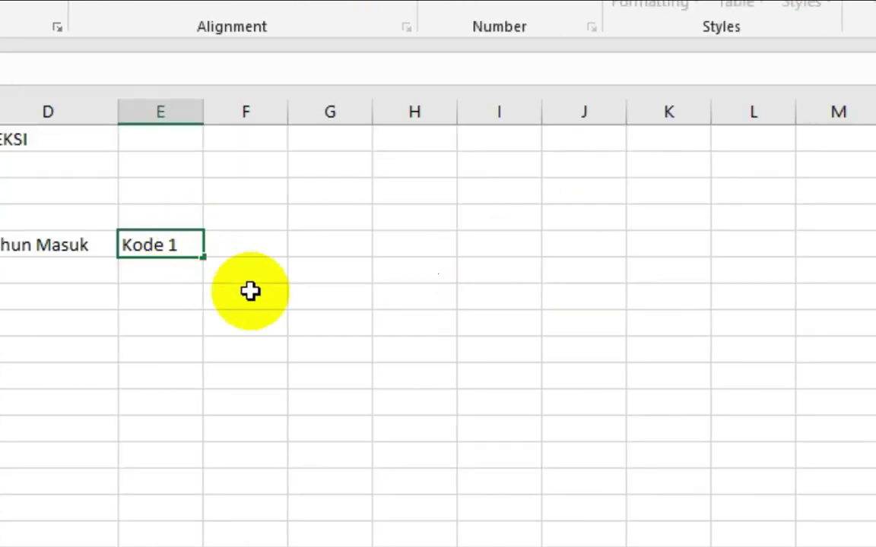
- Fill Kode 1 through Kode 7 across E5:K5 and enter Nomor Unik Karyawan in L5
{"action": "left_click_drag", "start_coordinate": [205, 258], "coordinate": [534, 266]}
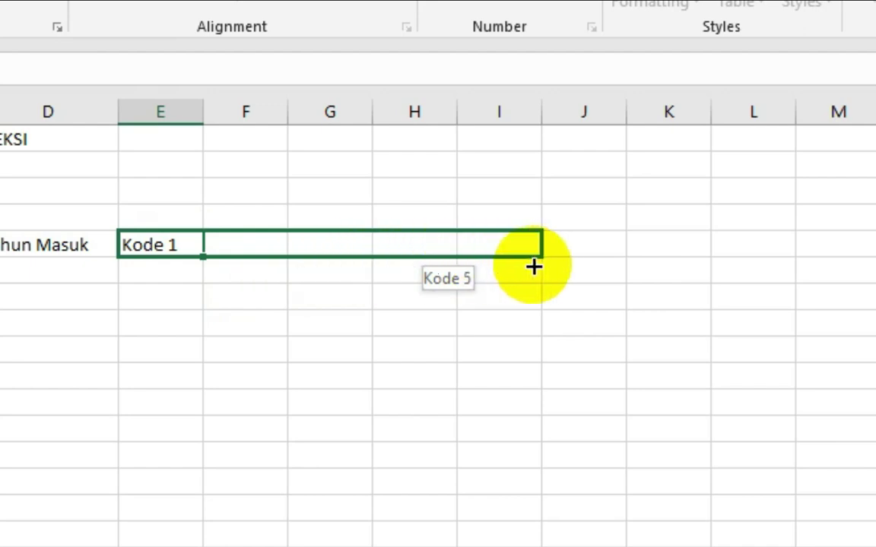
{"action": "left_click_drag", "start_coordinate": [533, 266], "coordinate": [709, 267]}
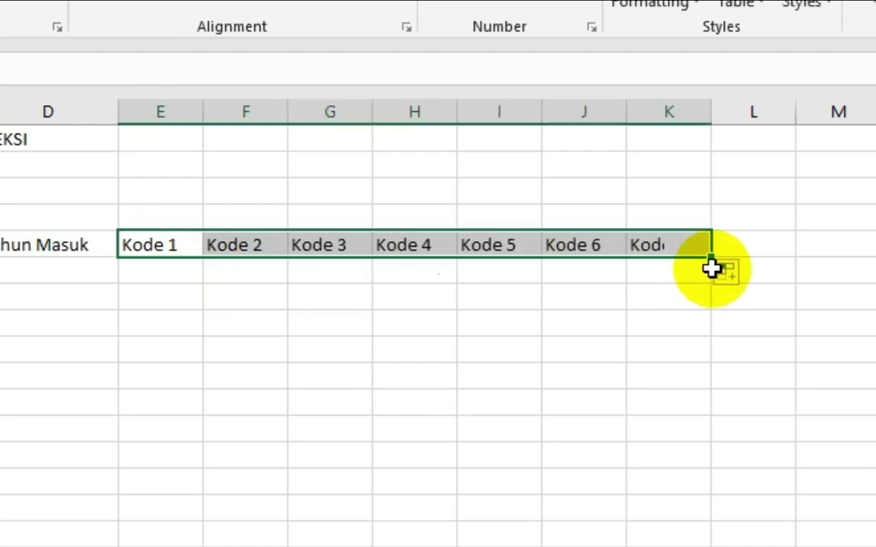
{"action": "left_click", "coordinate": [539, 188]}
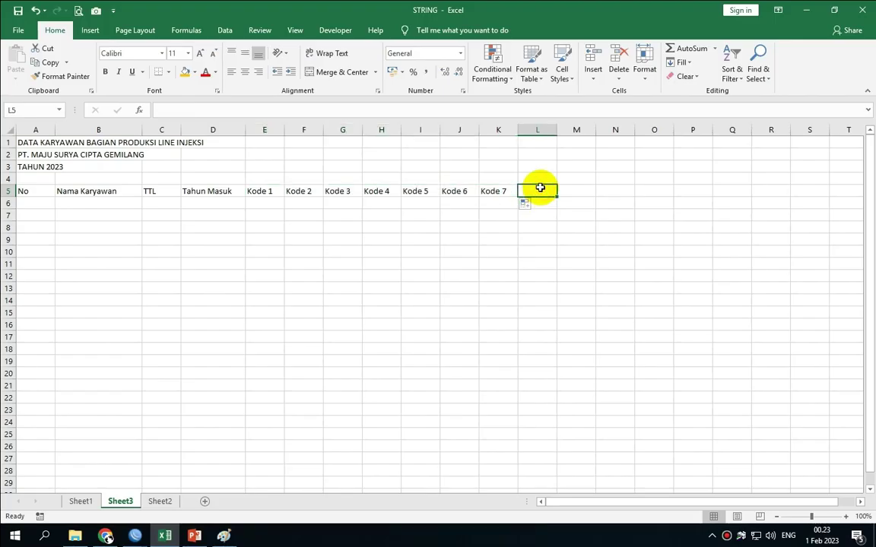
{"action": "type", "text": "Nomor Unik Karyawan"}
{"action": "key", "text": "Return"}
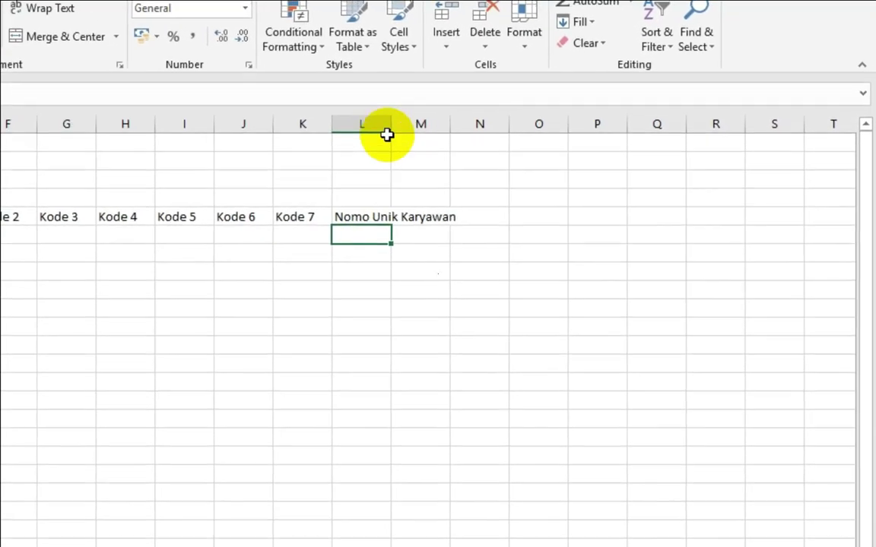
- Copy the Nomor Unik Karyawan header into M5 and size columns L and M to fit
{"action": "mouse_move", "coordinate": [396, 126]}
{"action": "left_mouse_down"}
{"action": "mouse_move", "coordinate": [455, 126]}
{"action": "mouse_move", "coordinate": [466, 114]}
{"action": "left_mouse_up"}
{"action": "left_click", "coordinate": [411, 200]}
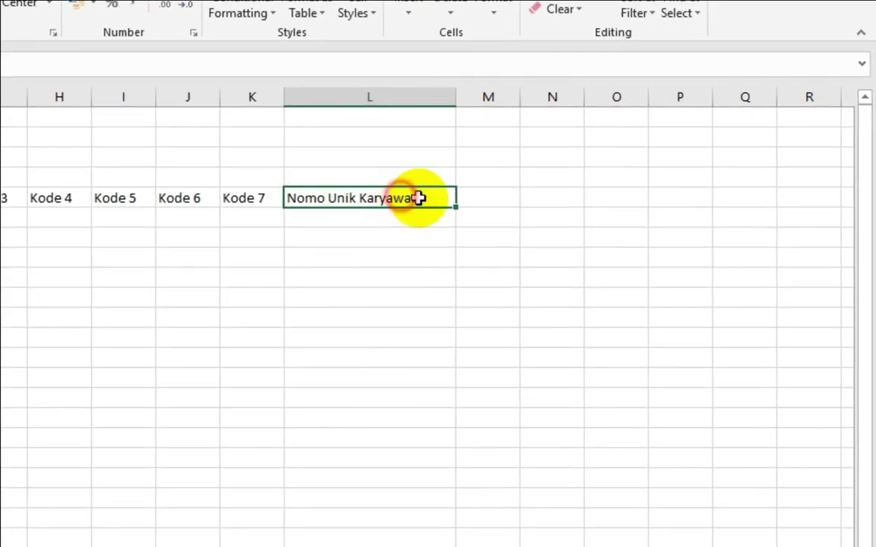
{"action": "mouse_move", "coordinate": [447, 202]}
{"action": "left_mouse_down"}
{"action": "mouse_move", "coordinate": [510, 196]}
{"action": "mouse_move", "coordinate": [504, 190]}
{"action": "left_mouse_up"}
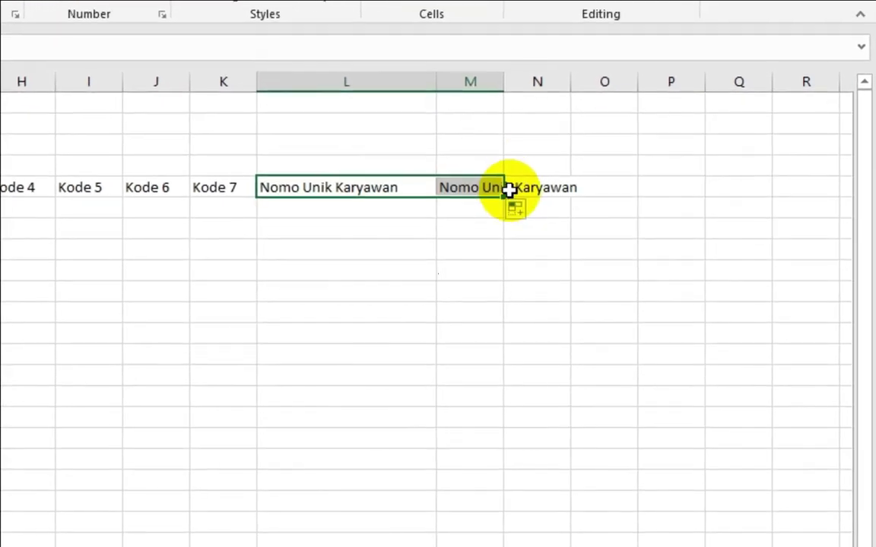
{"action": "left_click_drag", "start_coordinate": [493, 66], "coordinate": [565, 58]}
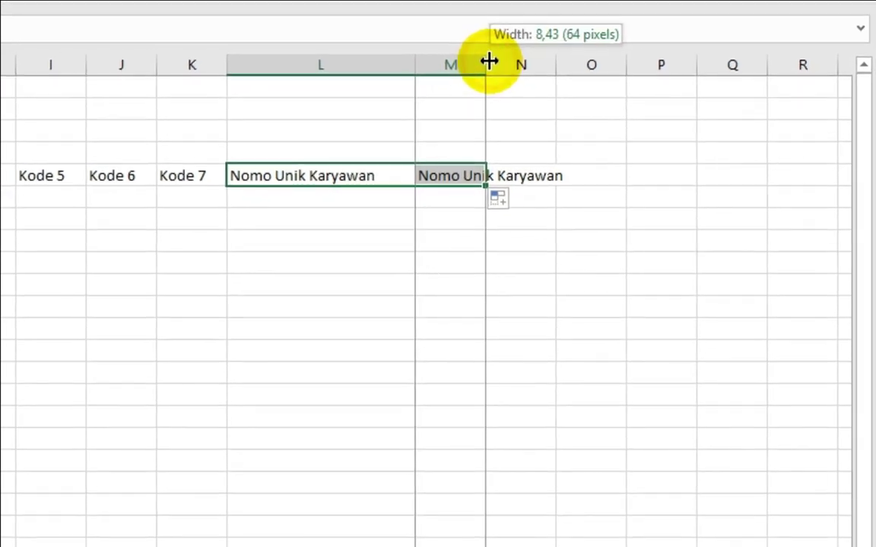
{"action": "left_click", "coordinate": [543, 275]}
{"action": "left_click_drag", "start_coordinate": [555, 38], "coordinate": [555, 31]}
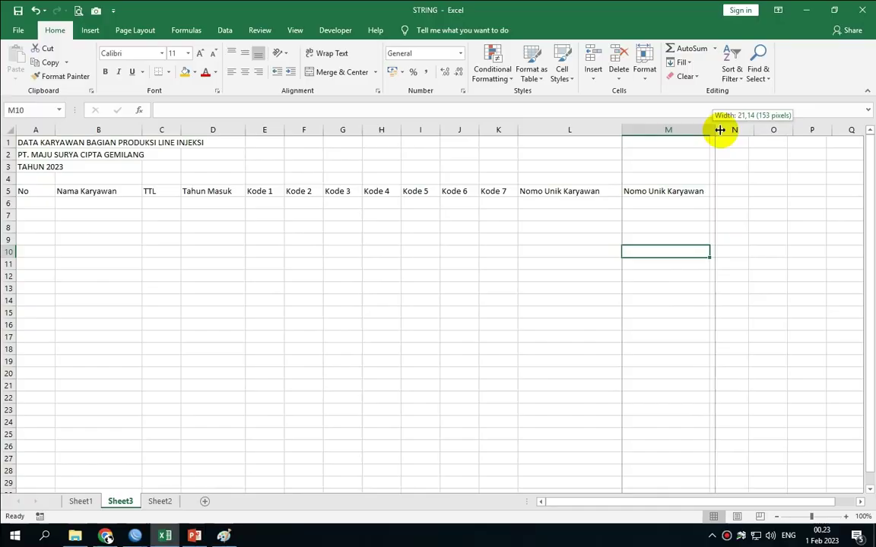
{"action": "double_click", "coordinate": [619, 132]}
{"action": "left_click", "coordinate": [113, 229]}
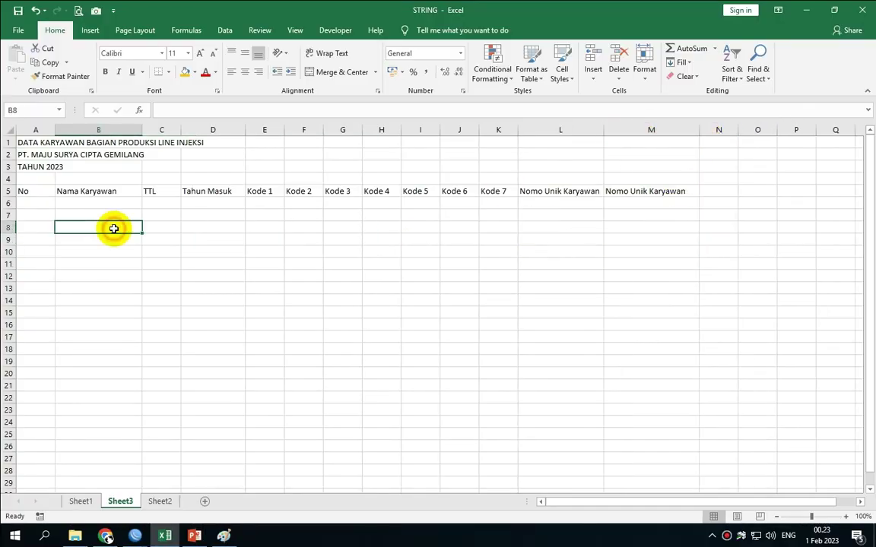
- Number the employees 1001 to 1010 down A6:A15, clearing the surplus values
{"action": "left_click", "coordinate": [42, 203]}
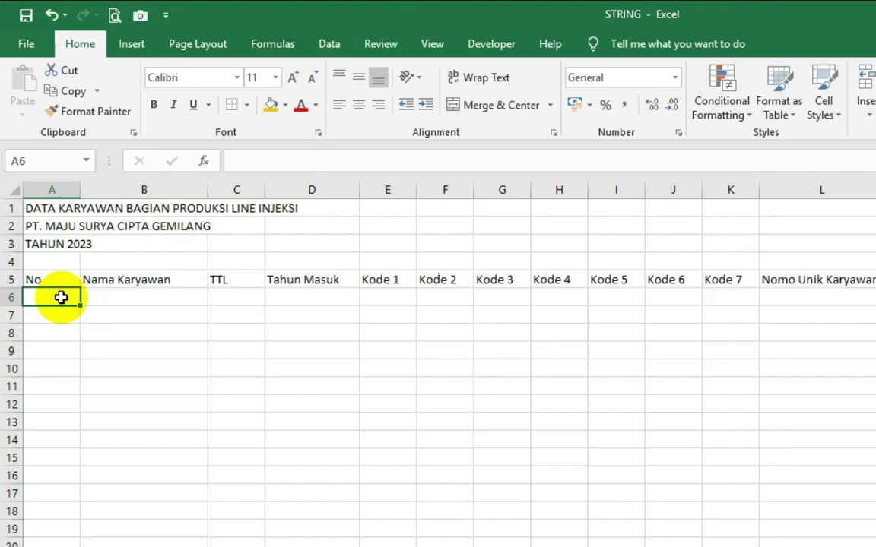
{"action": "type", "text": "10"}
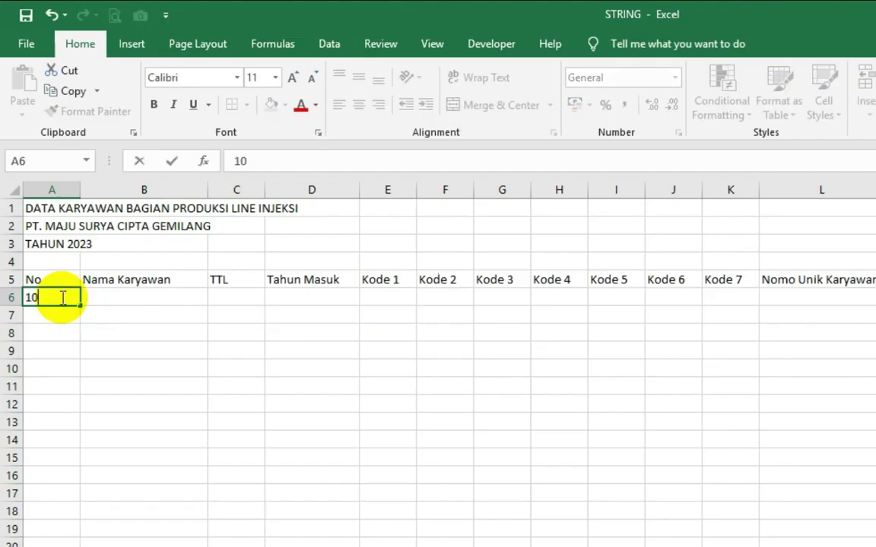
{"action": "key", "text": "Return"}
{"action": "left_click", "coordinate": [62, 297]}
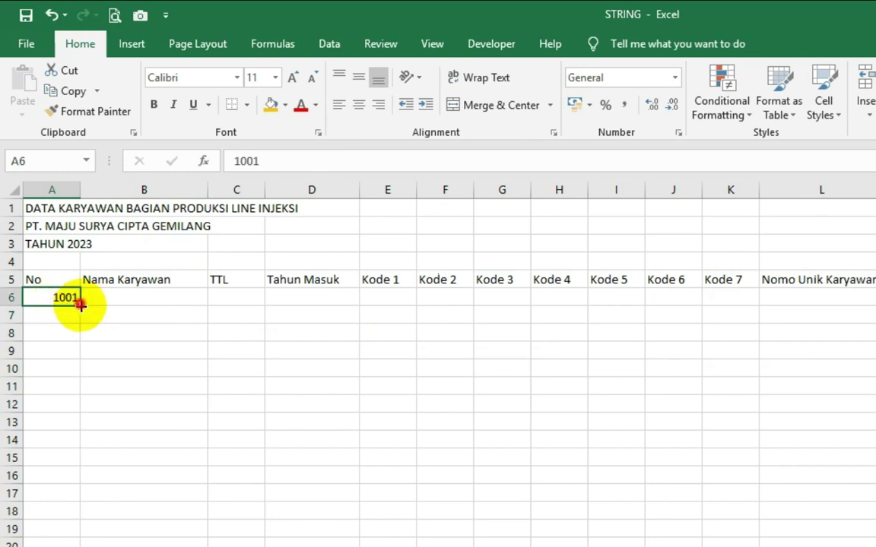
{"action": "left_click_drag", "start_coordinate": [81, 305], "coordinate": [90, 536]}
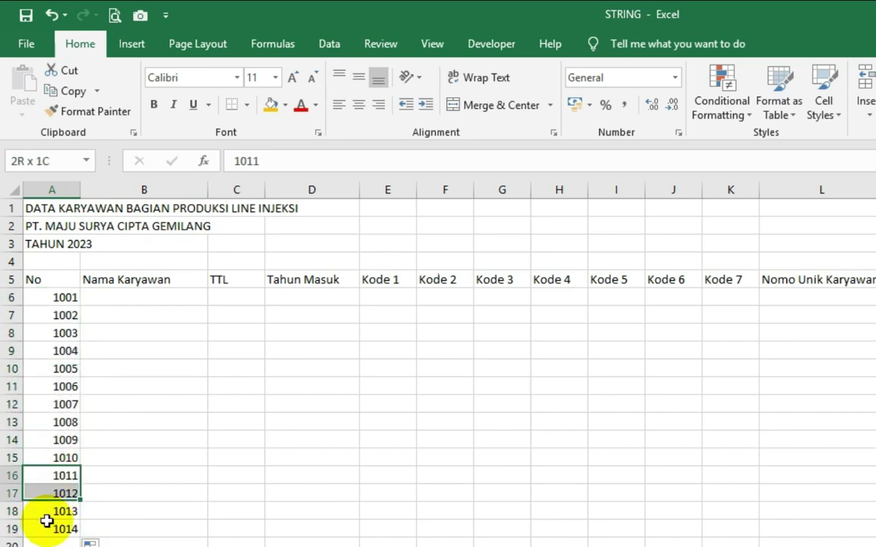
{"action": "left_click_drag", "start_coordinate": [53, 475], "coordinate": [46, 538]}
{"action": "key", "text": "Delete"}
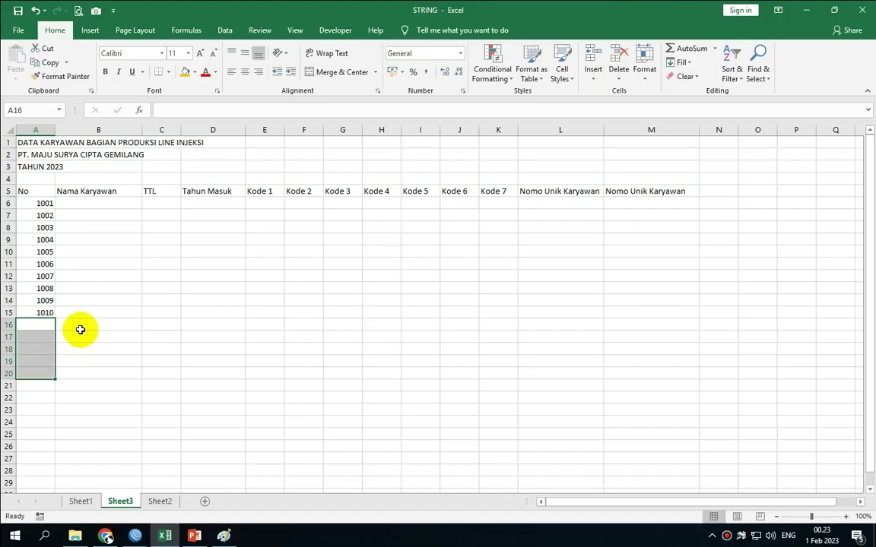
- Enter the first five employee names in B6:B10
{"action": "left_click", "coordinate": [80, 329]}
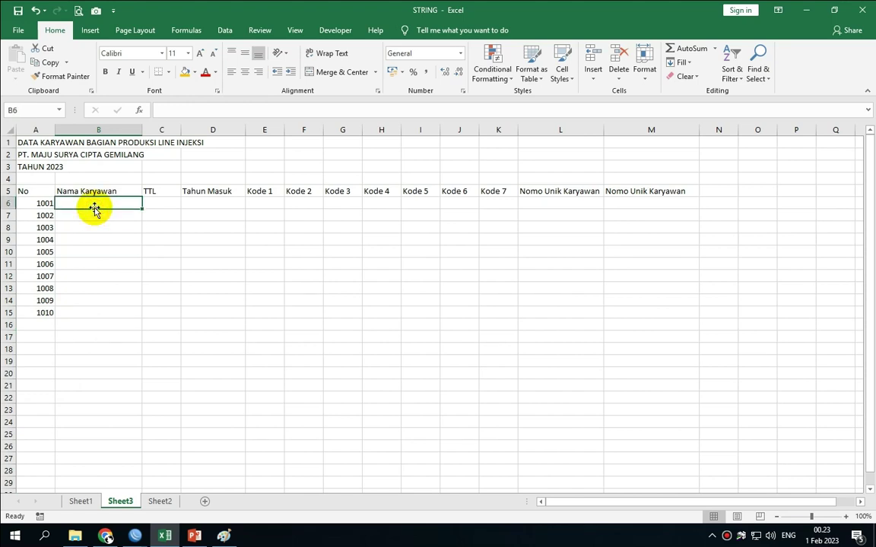
{"action": "key", "text": "Return"}
{"action": "key", "text": "Return"}
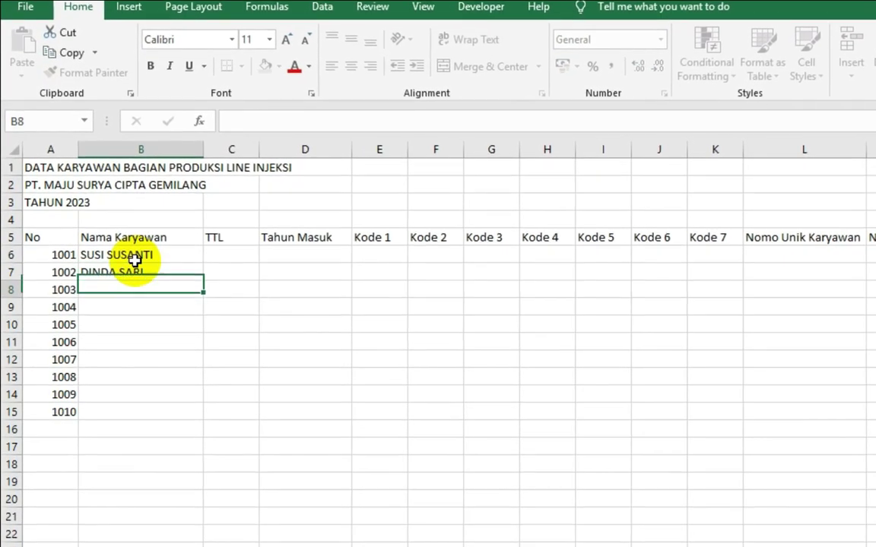
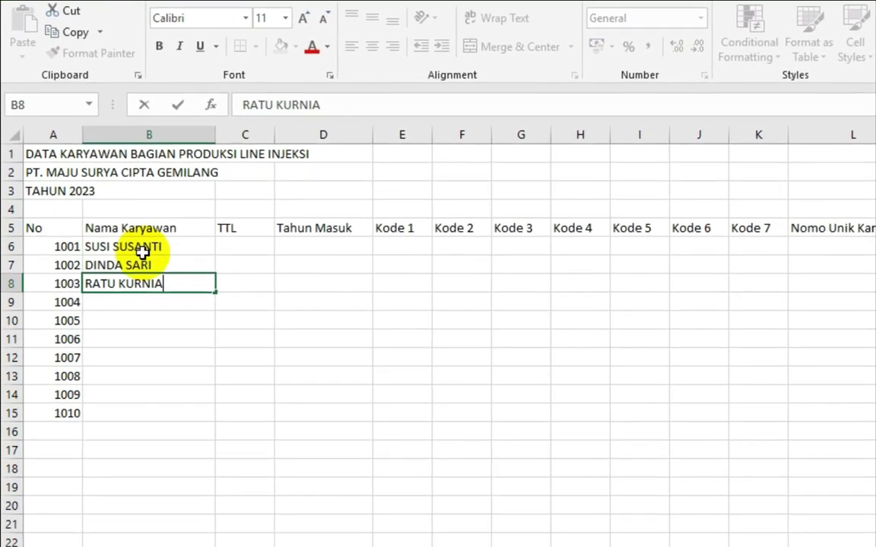
{"action": "key", "text": "Return"}
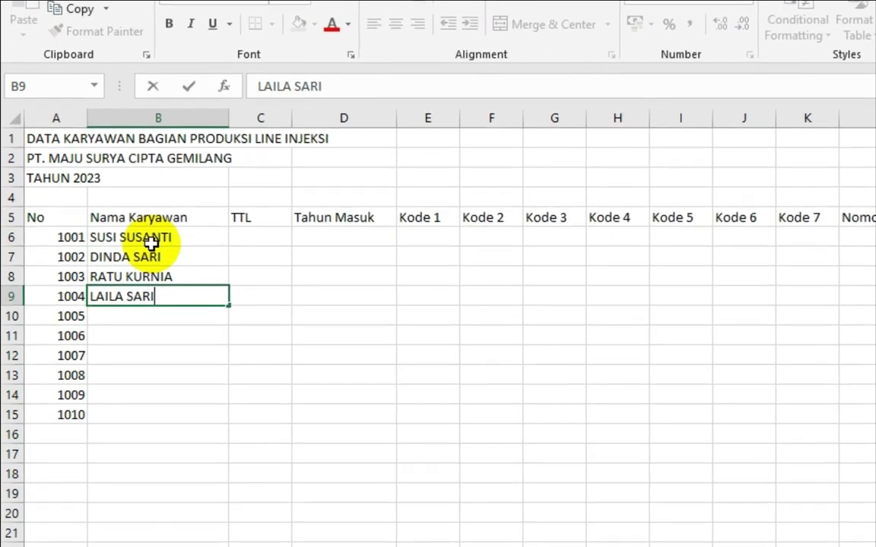
{"action": "key", "text": "Return"}
{"action": "type", "text": "SINTABELA"}
{"action": "key", "text": "Return"}
- Enter the remaining five employee names in B11:B15
{"action": "type", "text": "DANDI"}
{"action": "key", "text": "Return"}
{"action": "type", "text": "BAKRI"}
{"action": "key", "text": "Return"}
{"action": "type", "text": "STELA"}
{"action": "key", "text": "Return"}
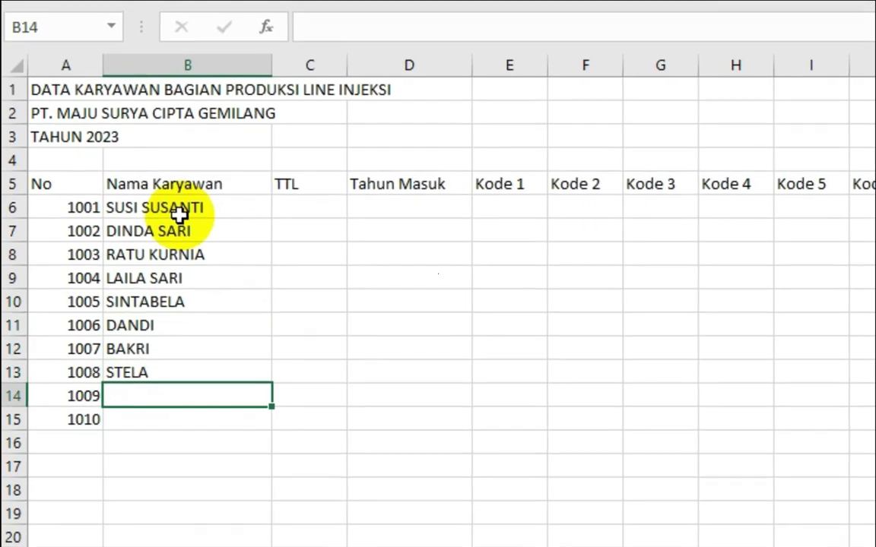
{"action": "type", "text": "RAHMAD"}
{"action": "key", "text": "Return"}
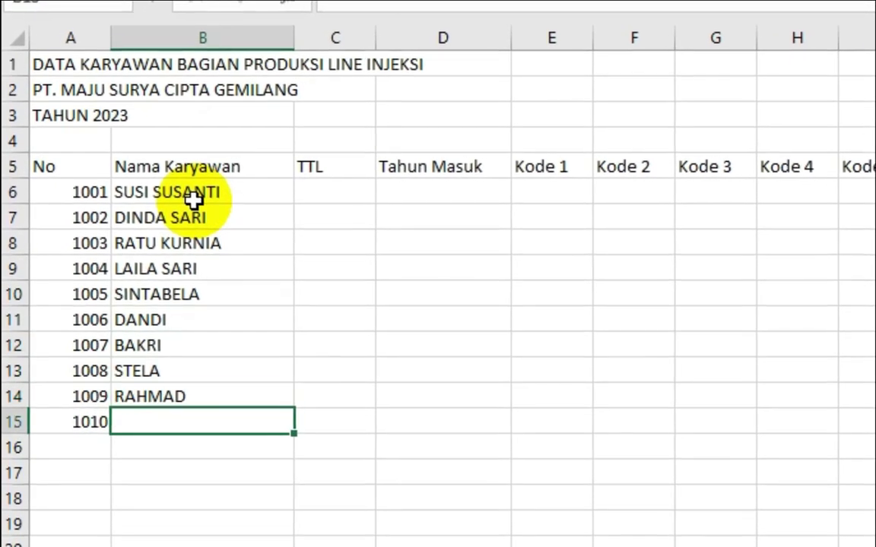
{"action": "type", "text": "ROJAK"}
{"action": "key", "text": "Return"}
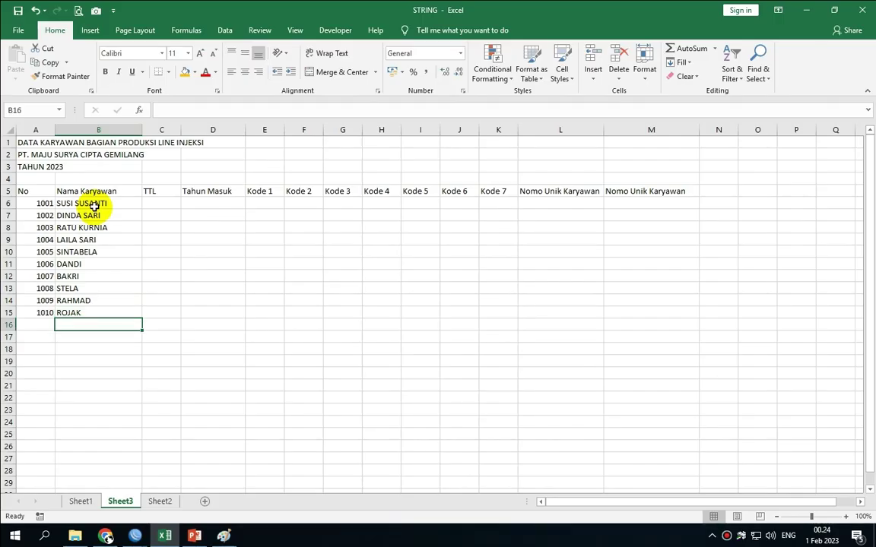
- Set the TTL column C to the Text number format
{"action": "left_click", "coordinate": [171, 203]}
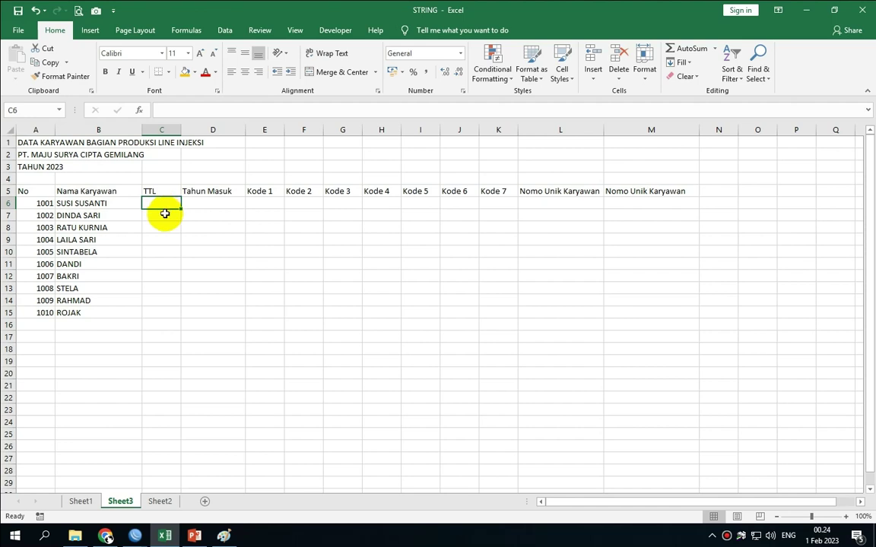
{"action": "left_click", "coordinate": [162, 128]}
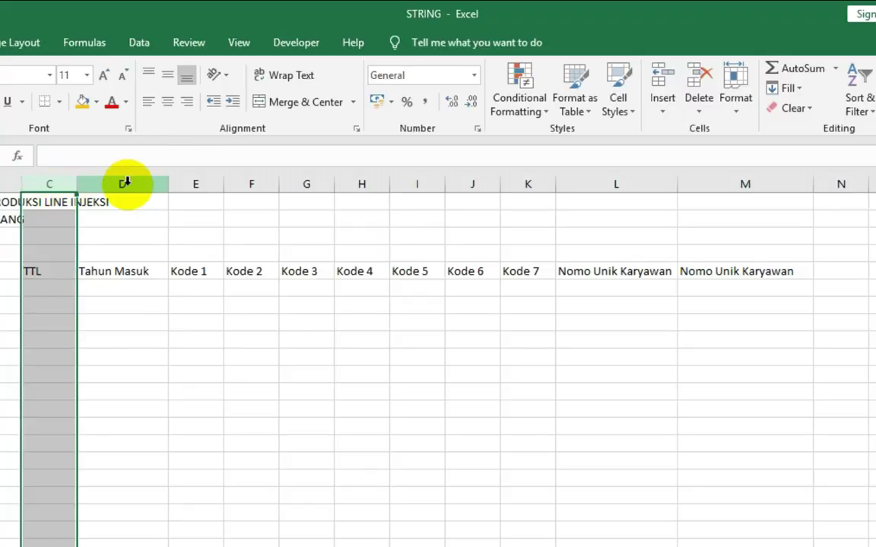
{"action": "left_click", "coordinate": [475, 76]}
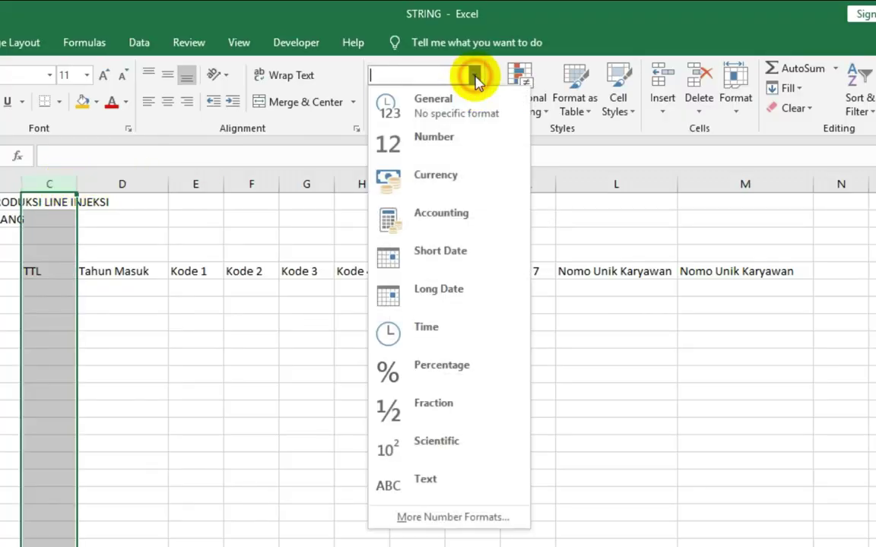
{"action": "left_click", "coordinate": [458, 480]}
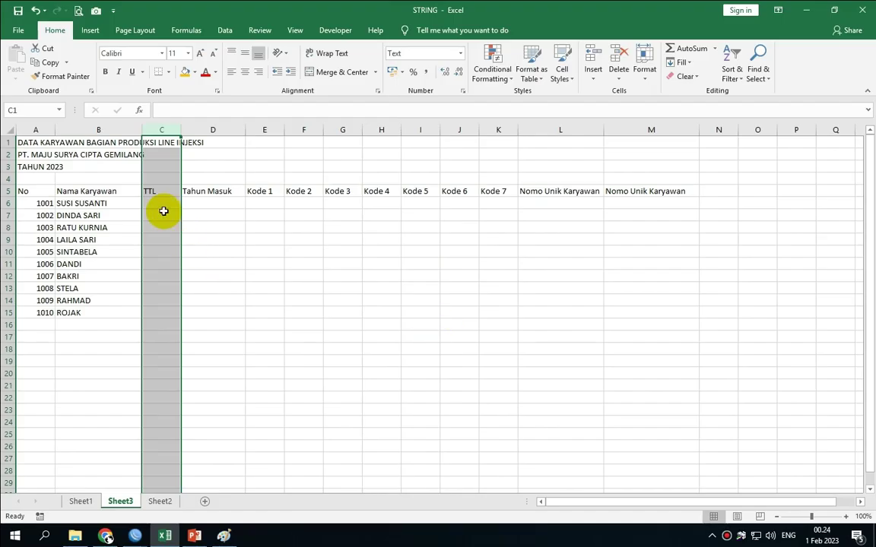
- Enter birth dates 10-06-1986 through 01-06-1995 in C6:C15 and widen column C
{"action": "left_click", "coordinate": [162, 203]}
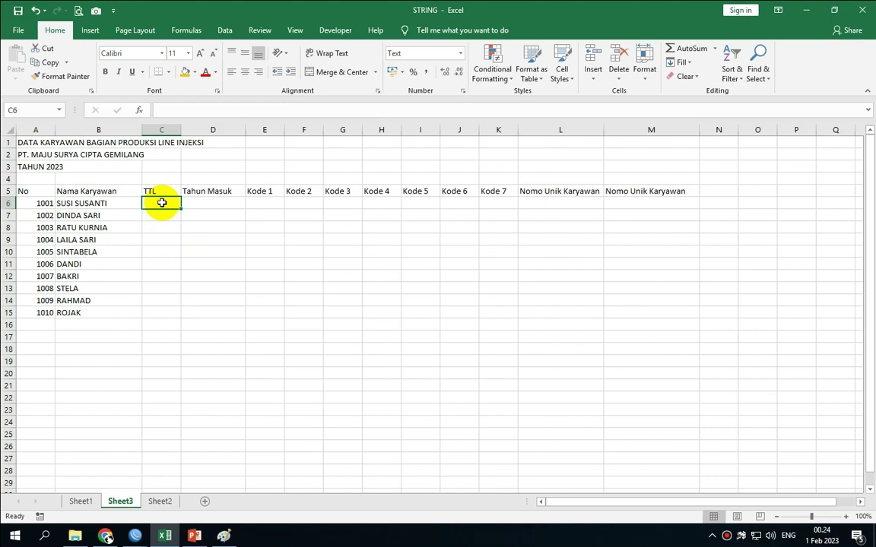
{"action": "type", "text": "10-06-1986"}
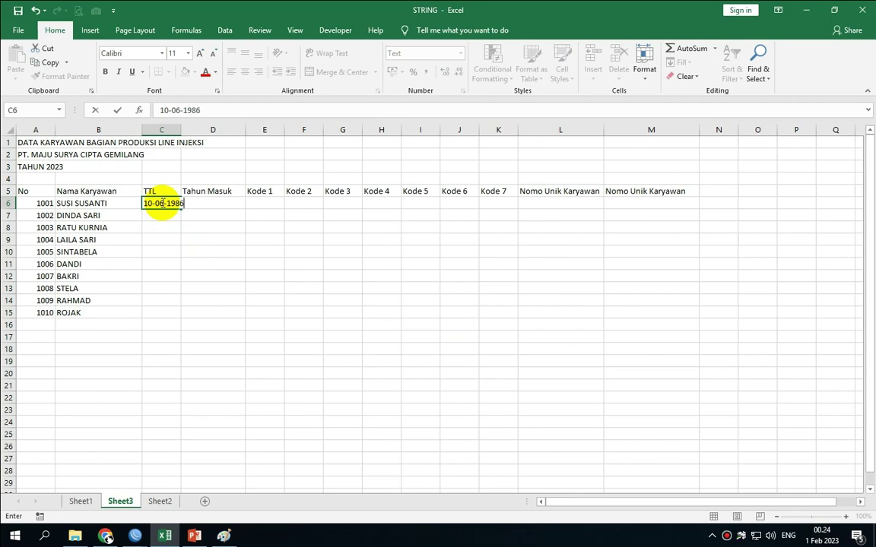
{"action": "key", "text": "Return"}
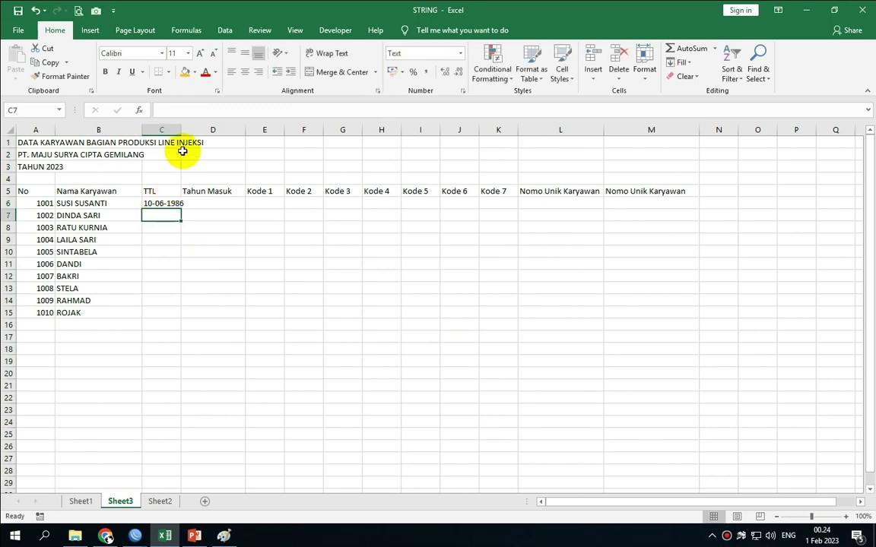
{"action": "left_click_drag", "start_coordinate": [181, 130], "coordinate": [192, 130]}
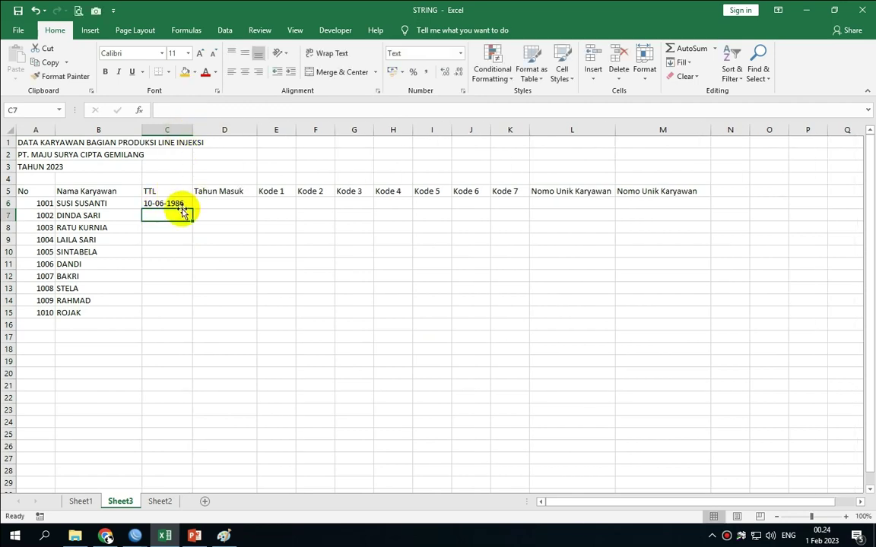
{"action": "type", "text": "09-0"}
{"action": "type", "text": "6-1987 08-06-1988"}
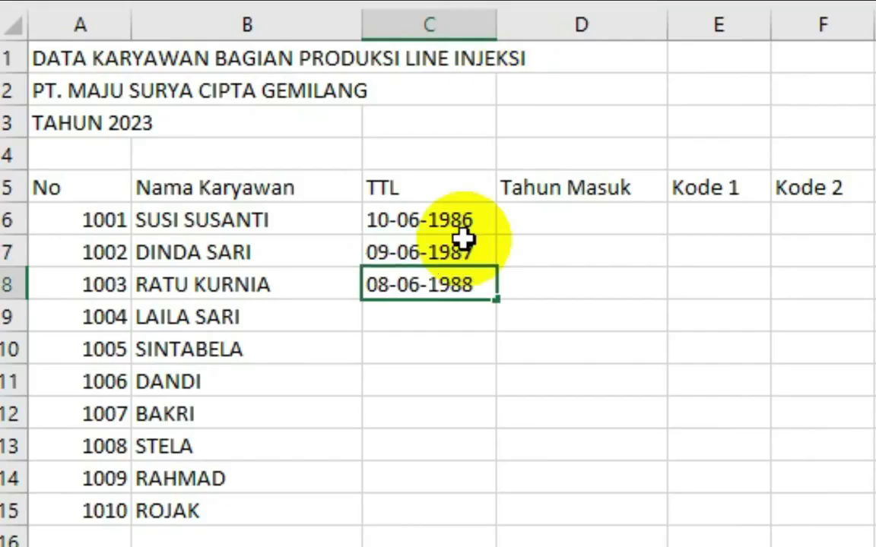
{"action": "type", "text": " 07-06-1989 06-06-1990 05-06-1991 04-06-1992 03-06-1993 02-06-1994 01-06-1995"}
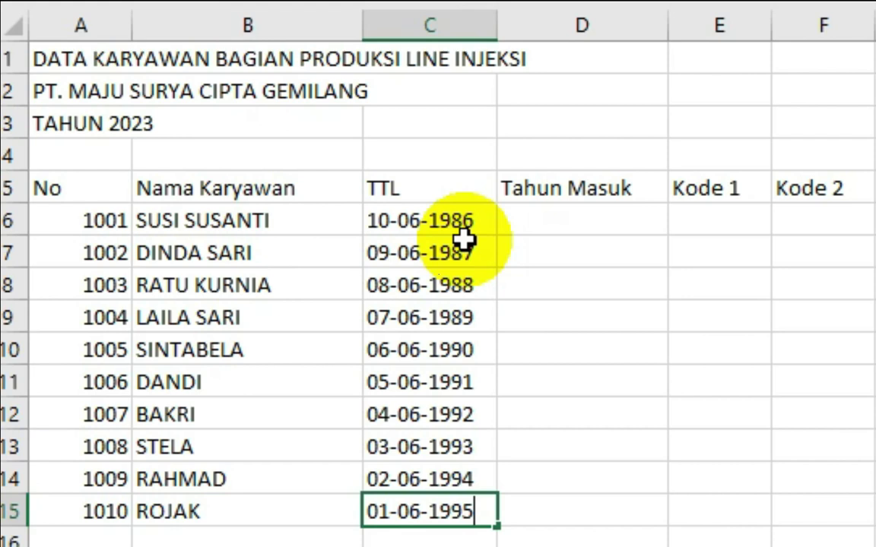
{"action": "key", "text": "Return"}
{"action": "left_click", "coordinate": [223, 205]}
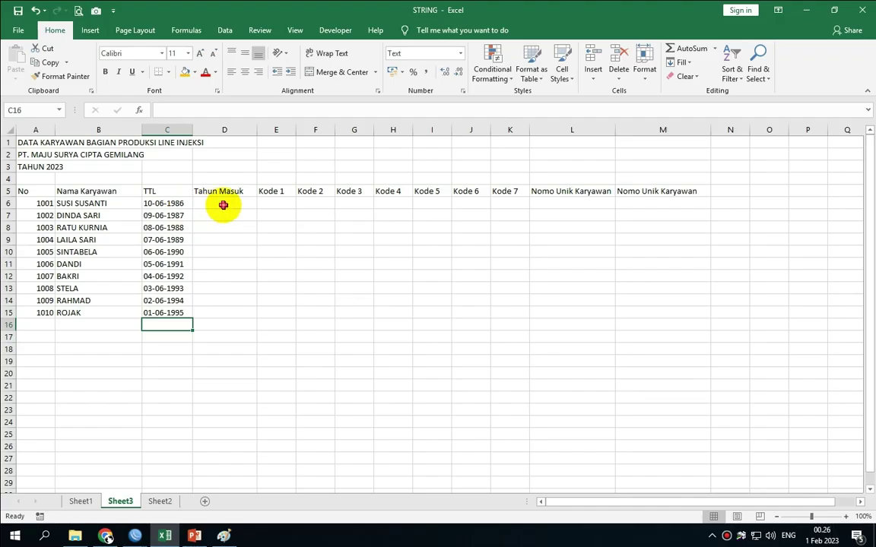
{"action": "type", "text": "2003"}
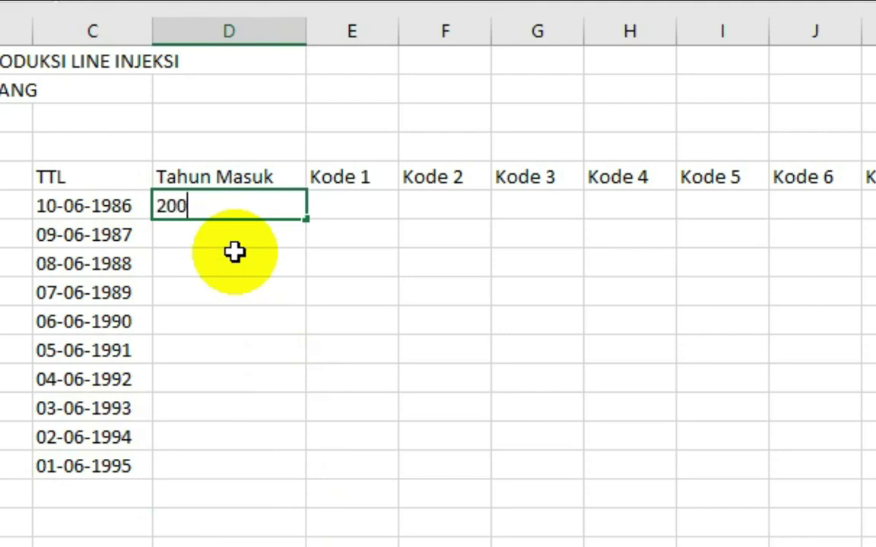
- Fill 2003 down the Tahun Masuk column from D6 to D15
{"action": "left_click", "coordinate": [309, 219]}
{"action": "left_click_drag", "start_coordinate": [308, 219], "coordinate": [315, 487]}
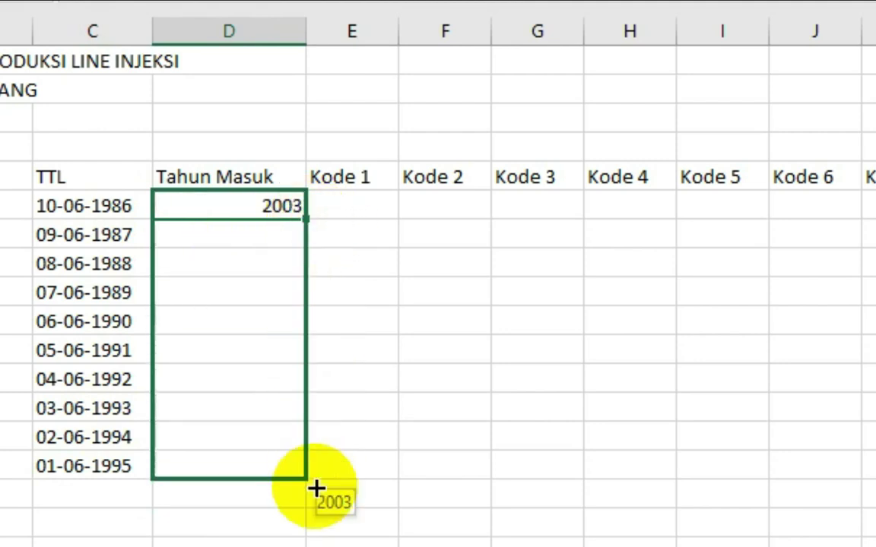
{"action": "left_click", "coordinate": [283, 303]}
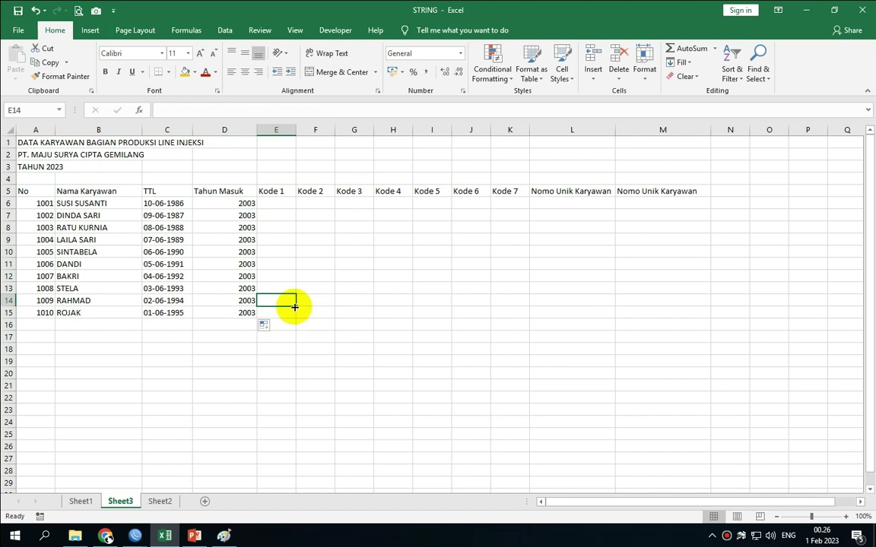
{"action": "left_click", "coordinate": [25, 140]}
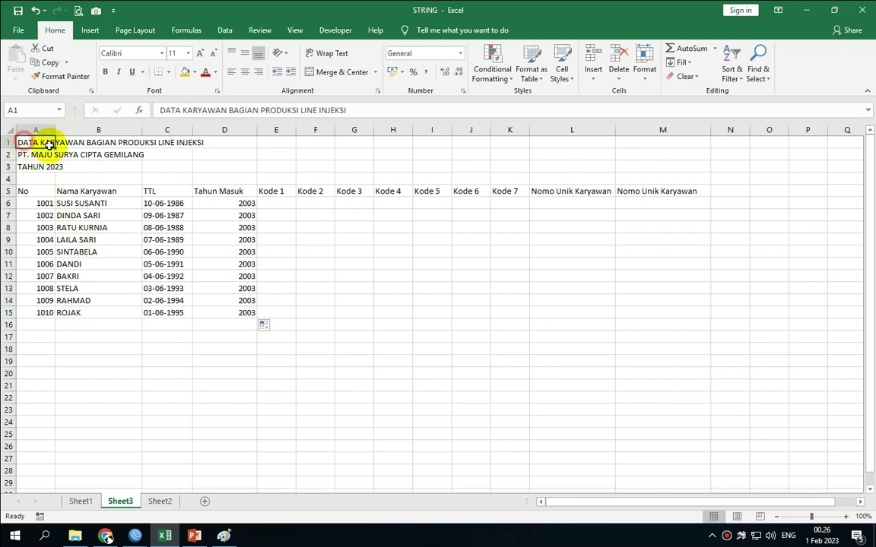
- Merge and centre each of the three title lines across columns A to M
{"action": "left_click_drag", "start_coordinate": [47, 144], "coordinate": [639, 151]}
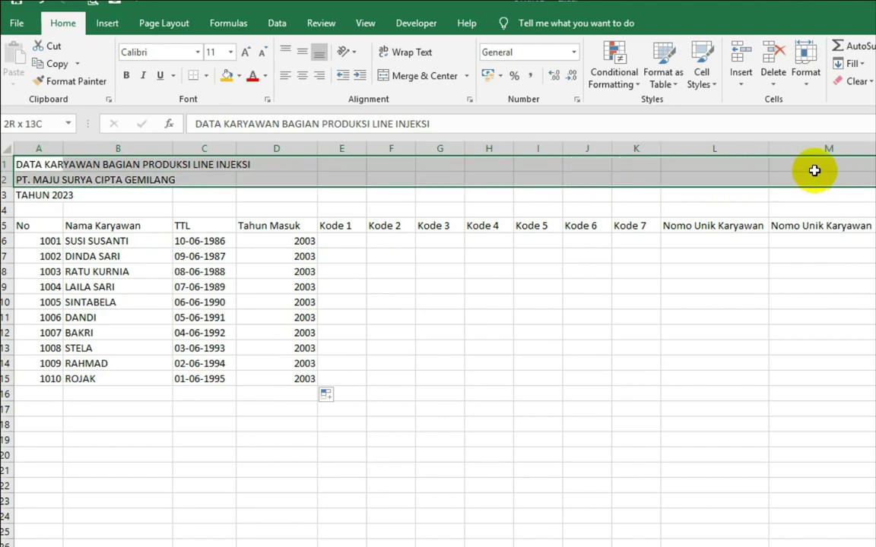
{"action": "left_click_drag", "start_coordinate": [814, 170], "coordinate": [814, 166]}
{"action": "left_click", "coordinate": [402, 79]}
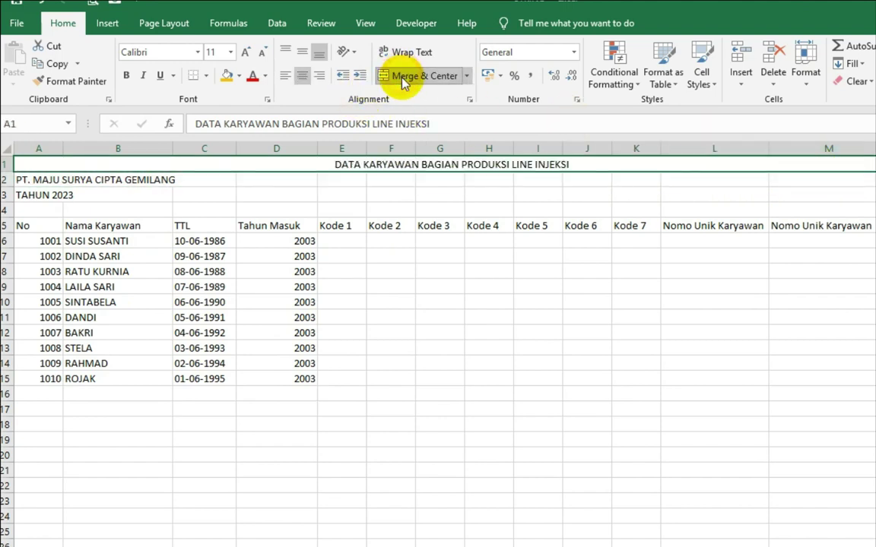
{"action": "left_click_drag", "start_coordinate": [23, 178], "coordinate": [828, 173]}
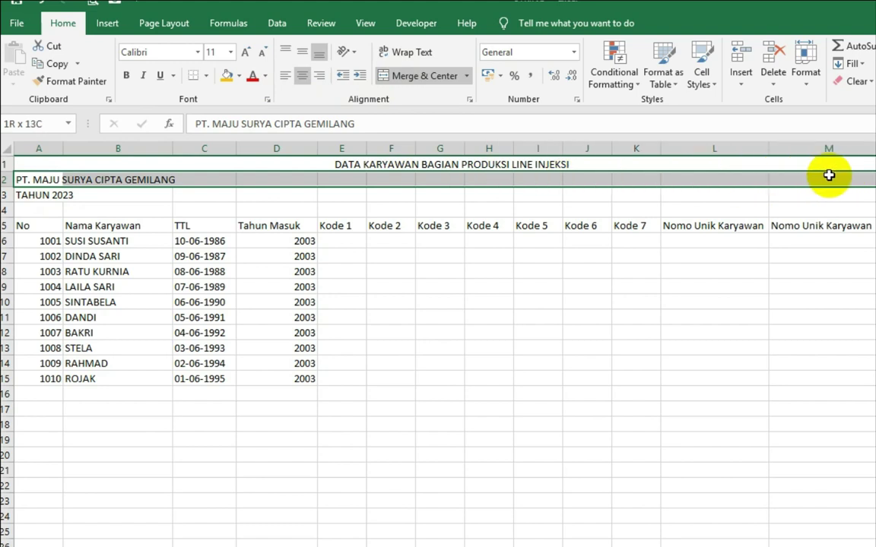
{"action": "left_click", "coordinate": [417, 75]}
{"action": "left_click_drag", "start_coordinate": [23, 194], "coordinate": [807, 196]}
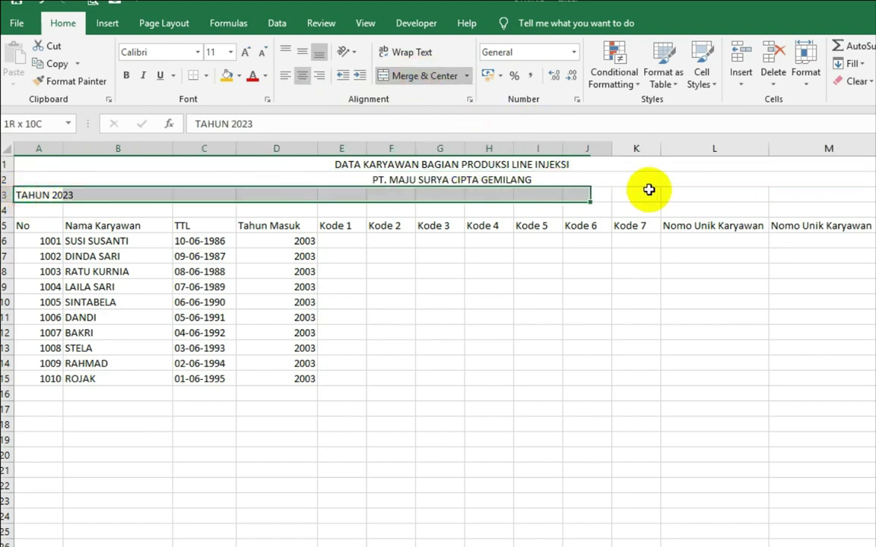
{"action": "left_click", "coordinate": [417, 75]}
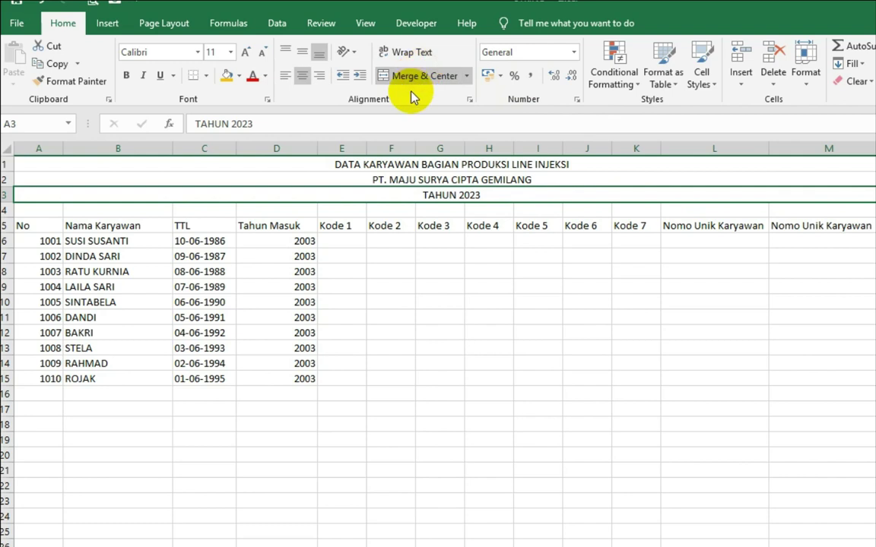
- Make the three title lines bold at font size 14
{"action": "left_click_drag", "start_coordinate": [426, 162], "coordinate": [426, 195]}
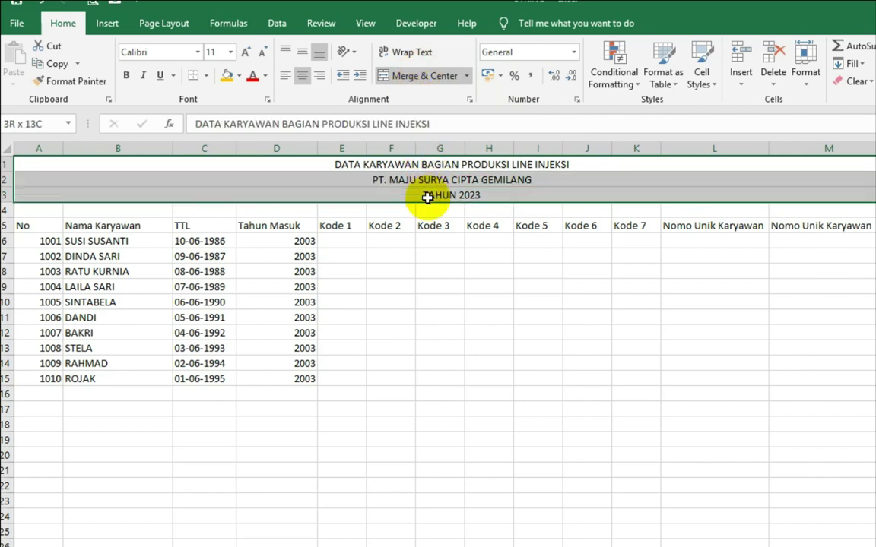
{"action": "left_click", "coordinate": [127, 77]}
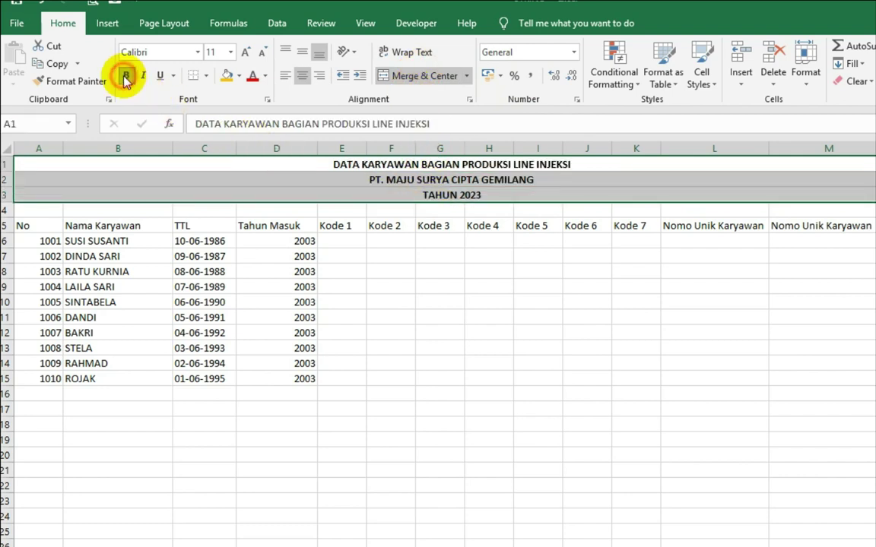
{"action": "left_click", "coordinate": [245, 54]}
{"action": "left_click", "coordinate": [245, 53]}
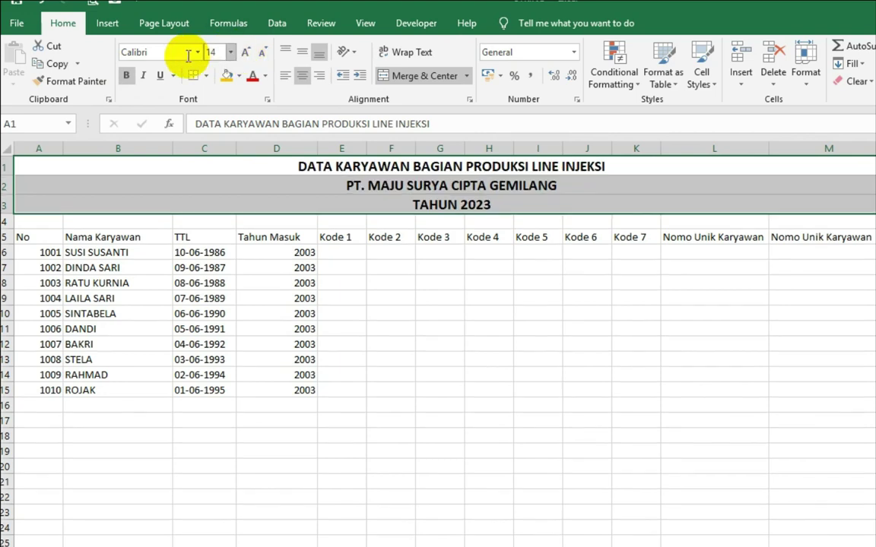
{"action": "left_click", "coordinate": [243, 266]}
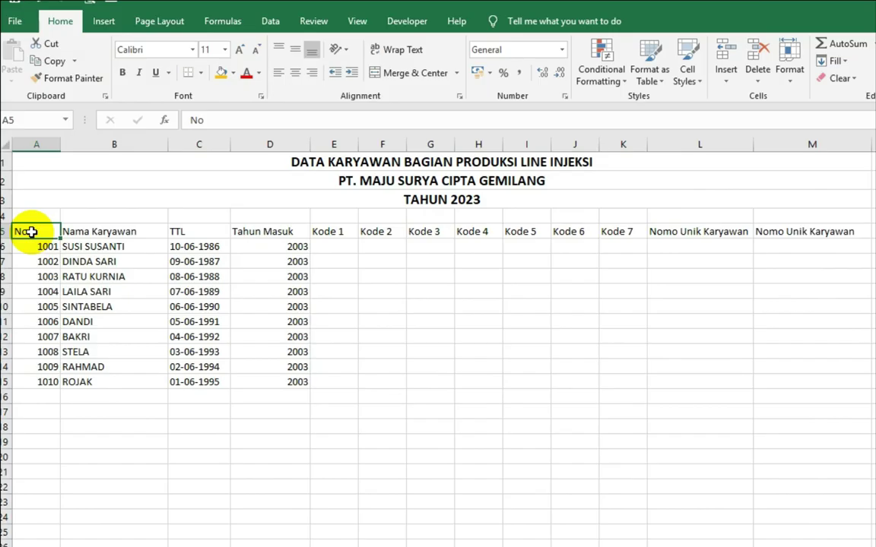
- Apply All Borders to the employee table A5:M15
{"action": "mouse_move", "coordinate": [30, 237]}
{"action": "left_mouse_down"}
{"action": "mouse_move", "coordinate": [229, 263]}
{"action": "mouse_move", "coordinate": [833, 372]}
{"action": "left_mouse_up"}
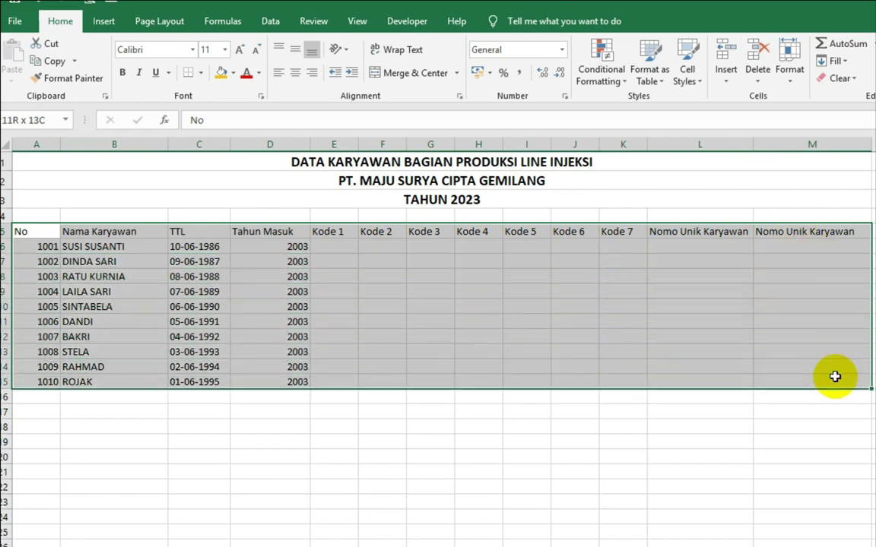
{"action": "left_click_drag", "start_coordinate": [833, 372], "coordinate": [834, 380]}
{"action": "left_click", "coordinate": [203, 74]}
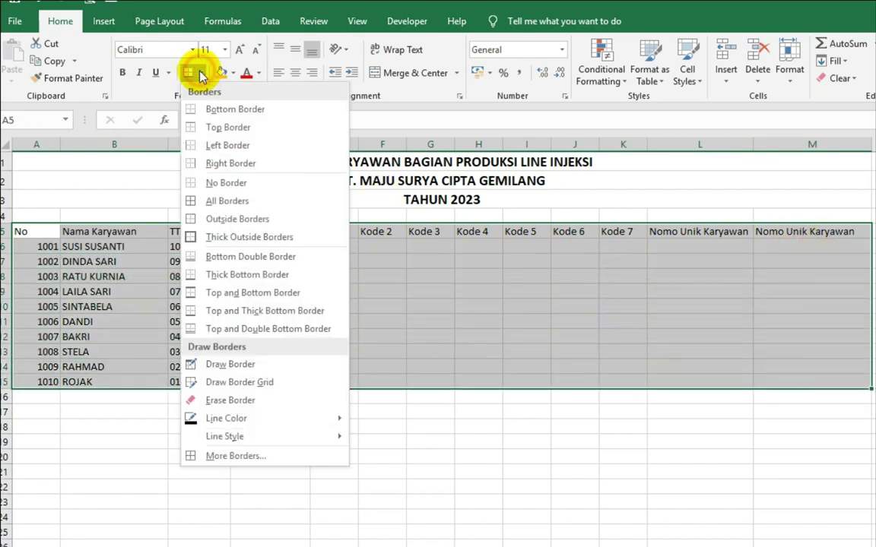
{"action": "left_click", "coordinate": [220, 200]}
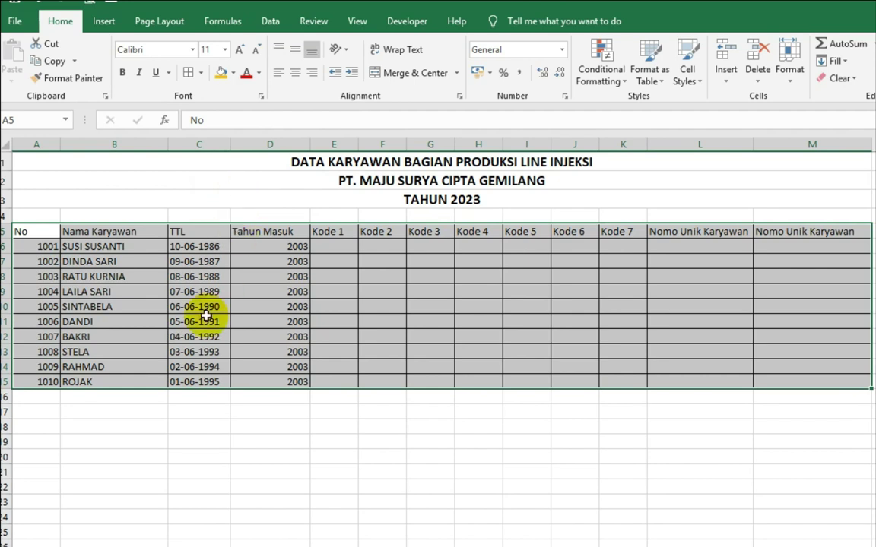
{"action": "left_click", "coordinate": [201, 321]}
- Give the header row A5:M5 an orange fill and bold text
{"action": "left_click", "coordinate": [34, 231]}
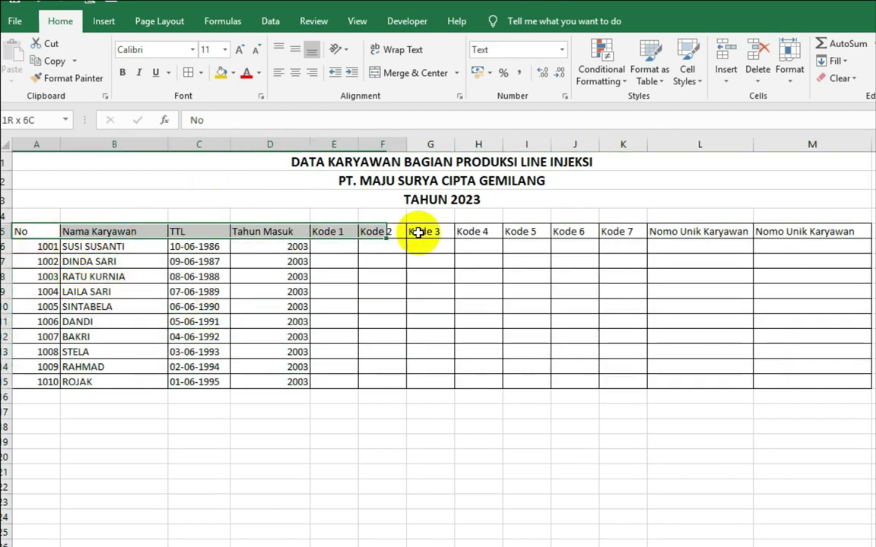
{"action": "left_click_drag", "start_coordinate": [89, 232], "coordinate": [791, 231]}
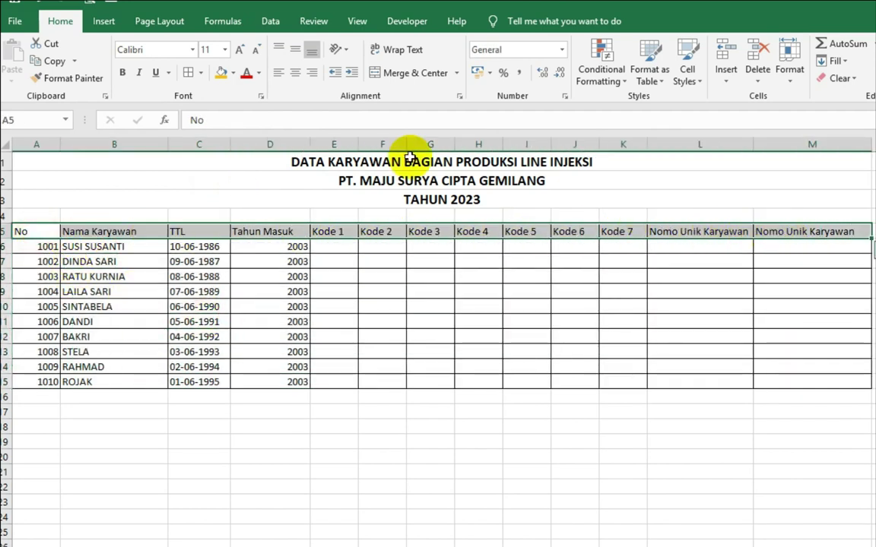
{"action": "left_click", "coordinate": [233, 72]}
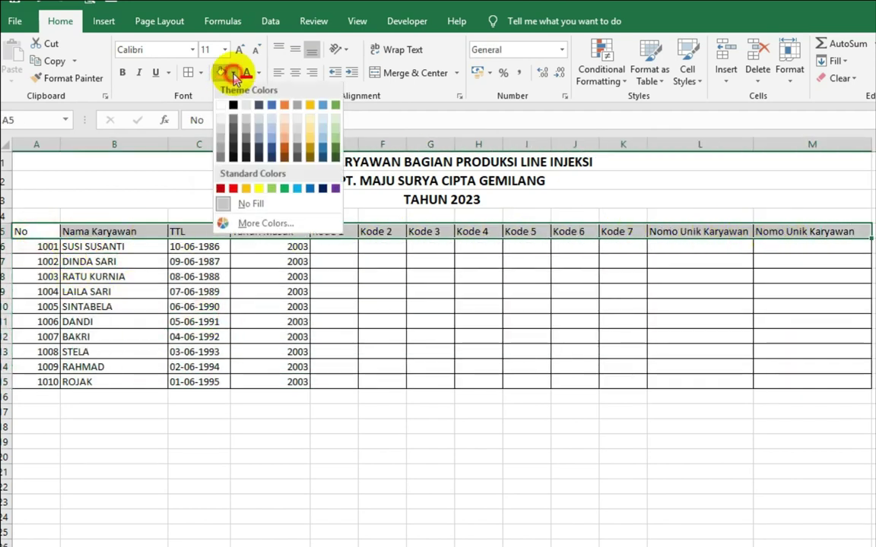
{"action": "left_click", "coordinate": [246, 190]}
{"action": "left_click", "coordinate": [121, 73]}
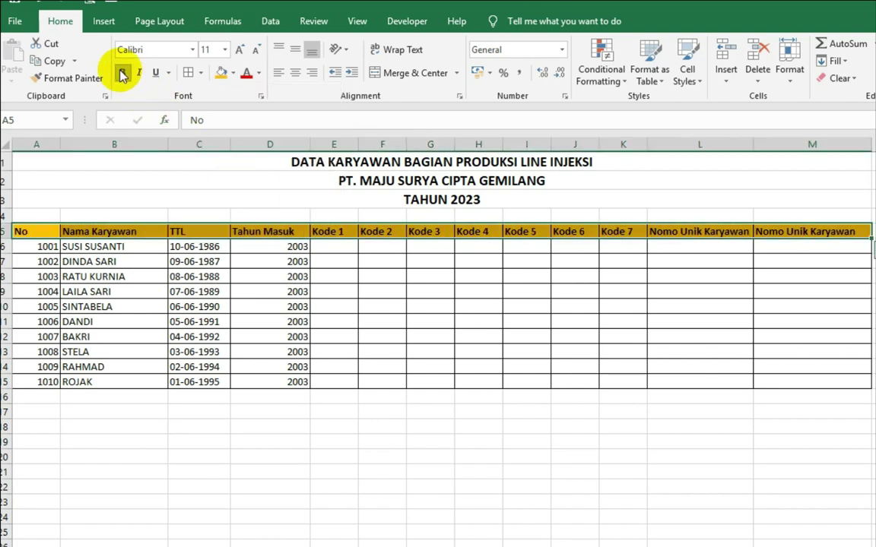
{"action": "left_click", "coordinate": [565, 320]}
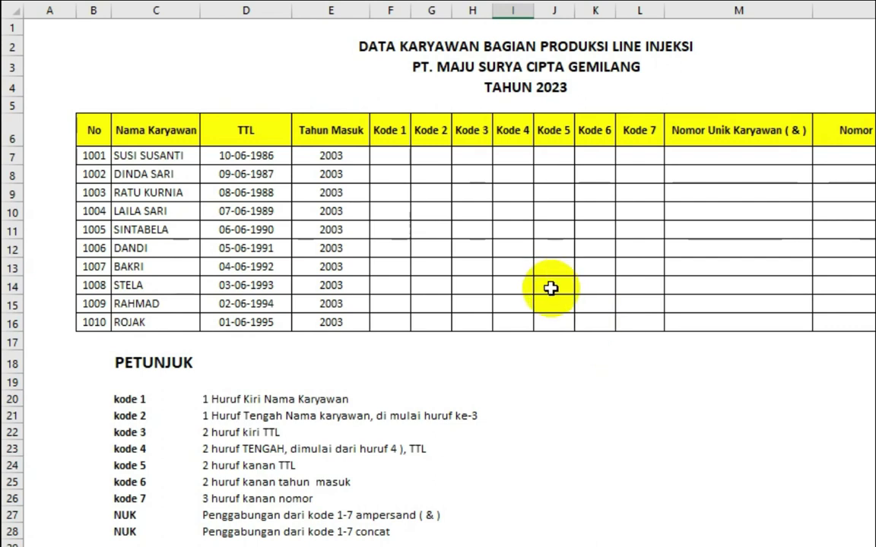
- Select the first employee's Kode 1 cell F7 to begin a formula
{"action": "left_click", "coordinate": [397, 151]}
{"action": "type", "text": "="}
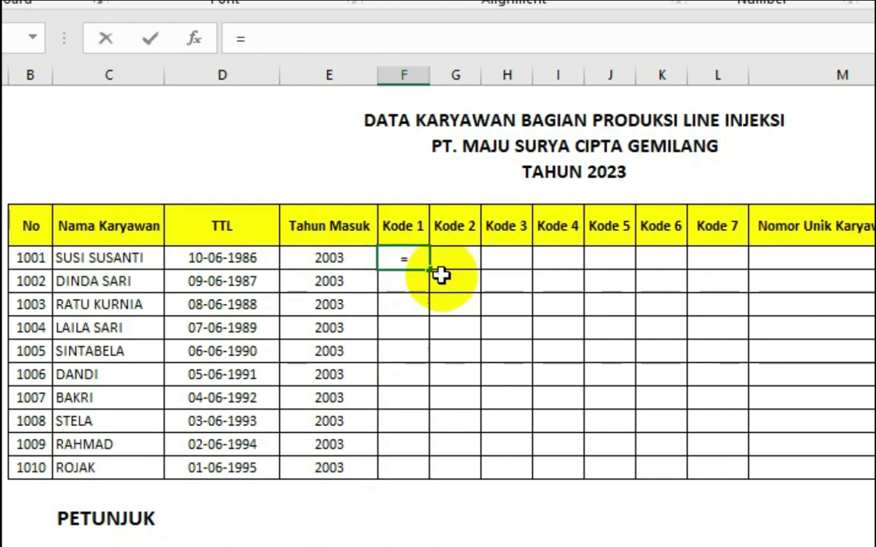
- Fill Kode 1 with =LEFT(C7;1) down to F16, then start editing the first Kode 2 cell
{"action": "type", "text": "LEFT("}
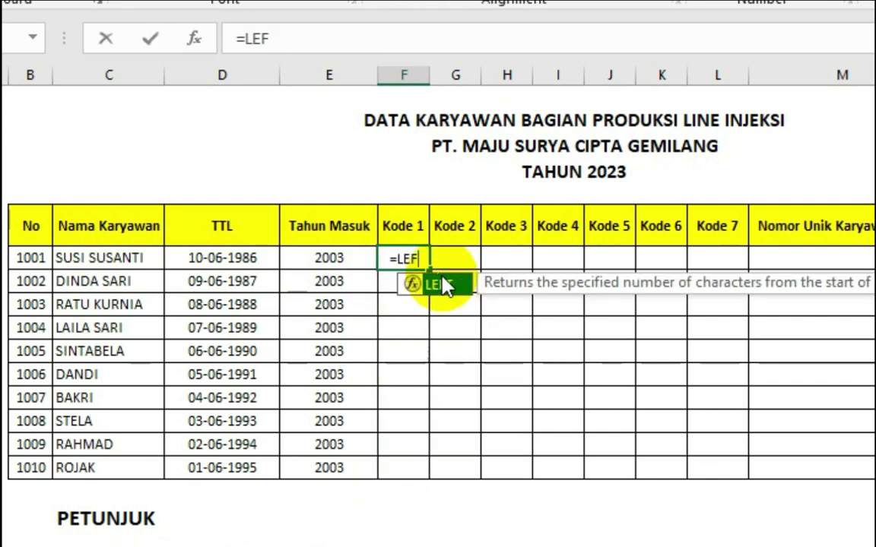
{"action": "double_click", "coordinate": [441, 285]}
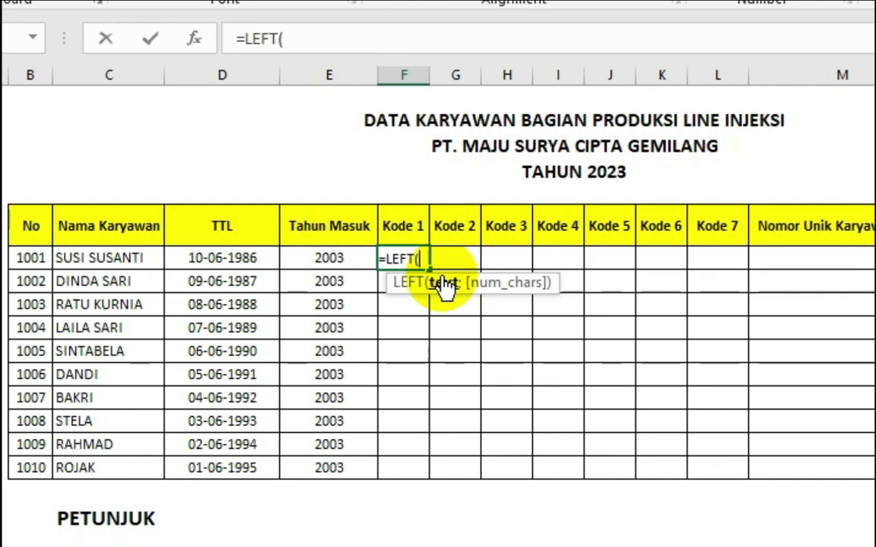
{"action": "left_click", "coordinate": [114, 259]}
{"action": "type", "text": ";1"}
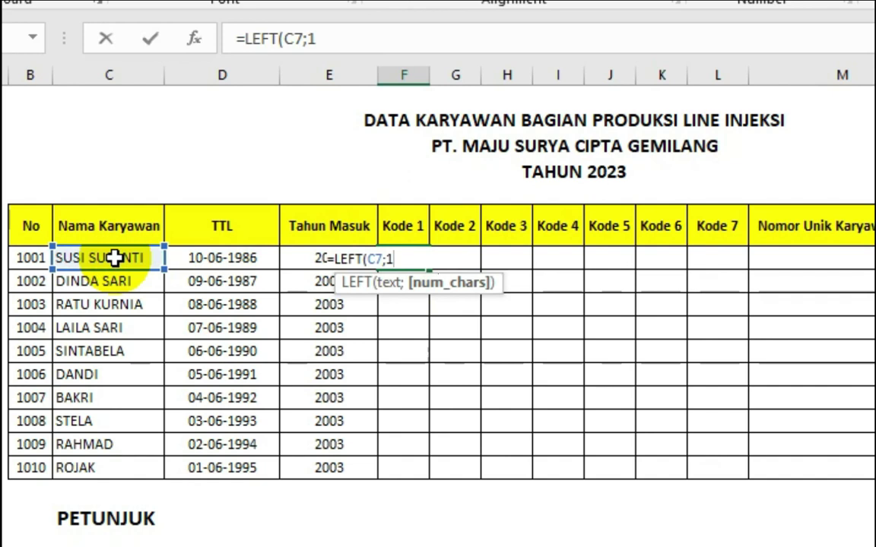
{"action": "type", "text": ")"}
{"action": "key", "text": "Return"}
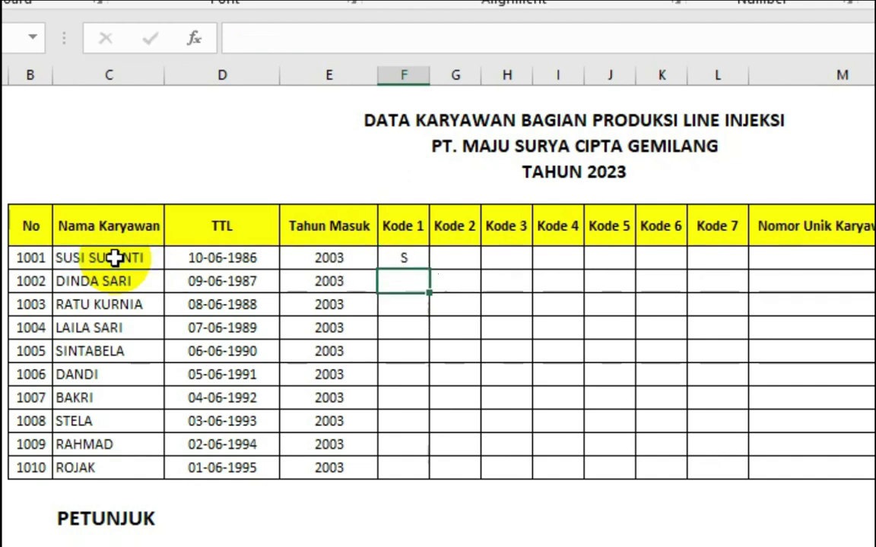
{"action": "left_click", "coordinate": [400, 259]}
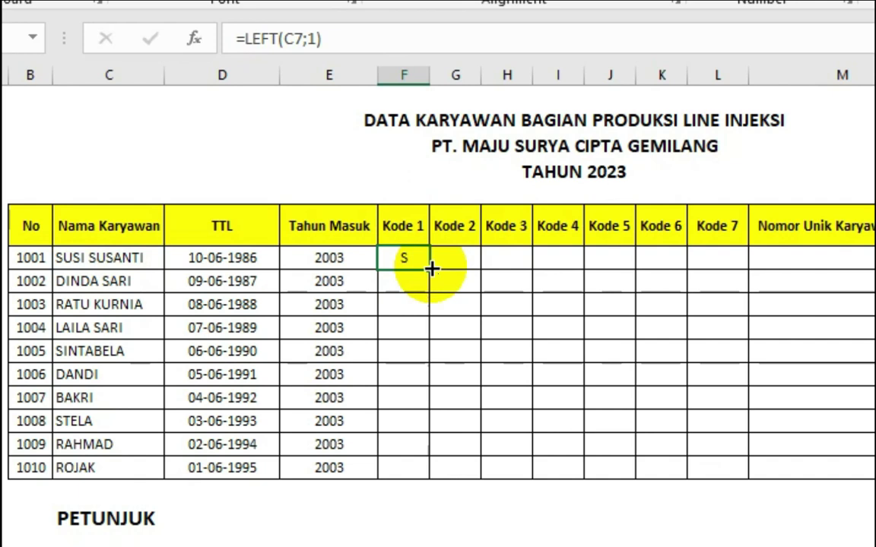
{"action": "double_click", "coordinate": [430, 269]}
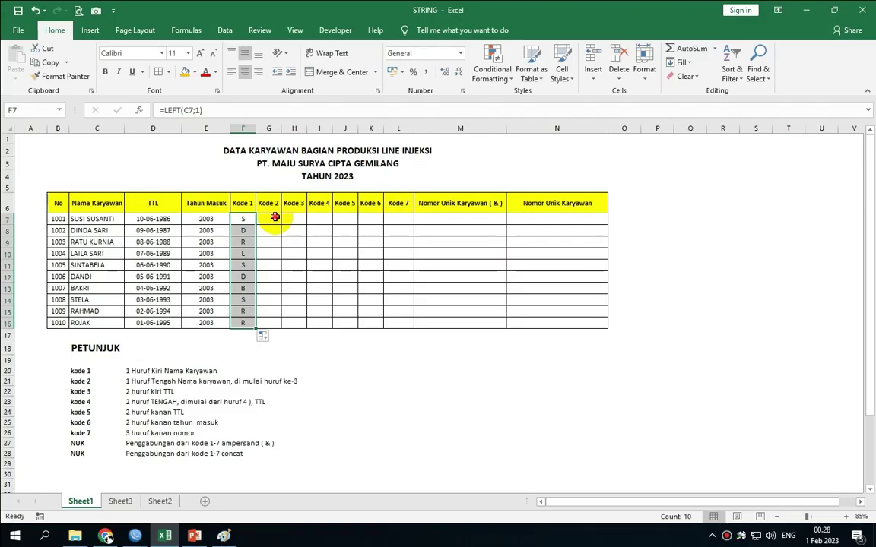
{"action": "left_click", "coordinate": [469, 254]}
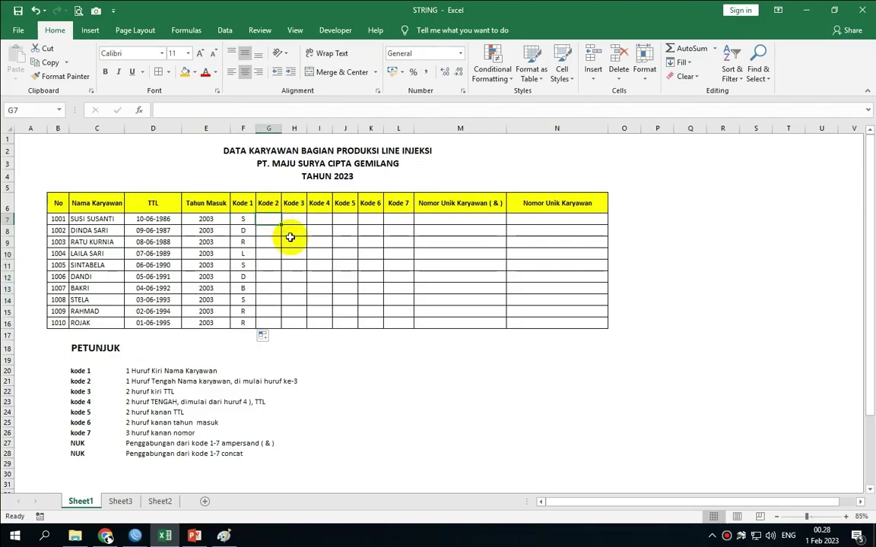
{"action": "key", "text": "F2"}
{"action": "type", "text": "="}
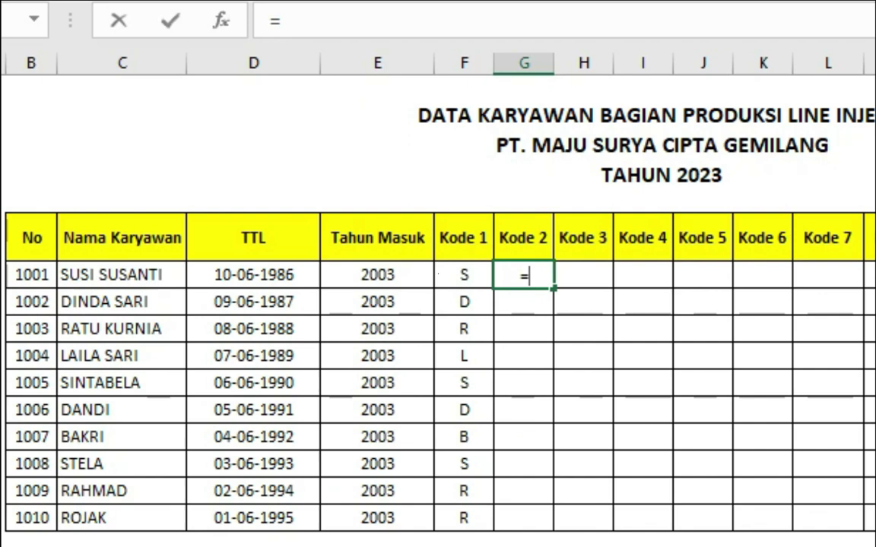
- Enter =MID(C7;3;1) in G7 and fill it down to G16 for all ten employees
{"action": "type", "text": "MID"}
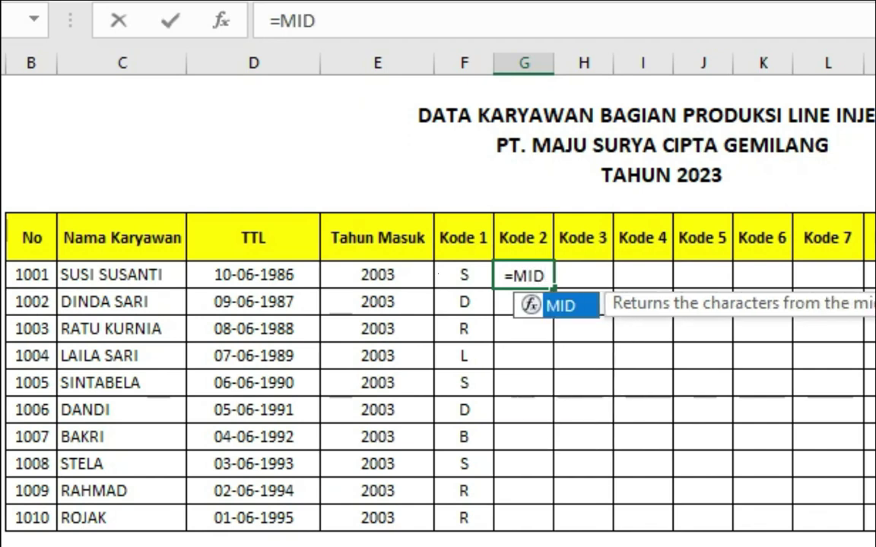
{"action": "type", "text": "("}
{"action": "left_click", "coordinate": [109, 278]}
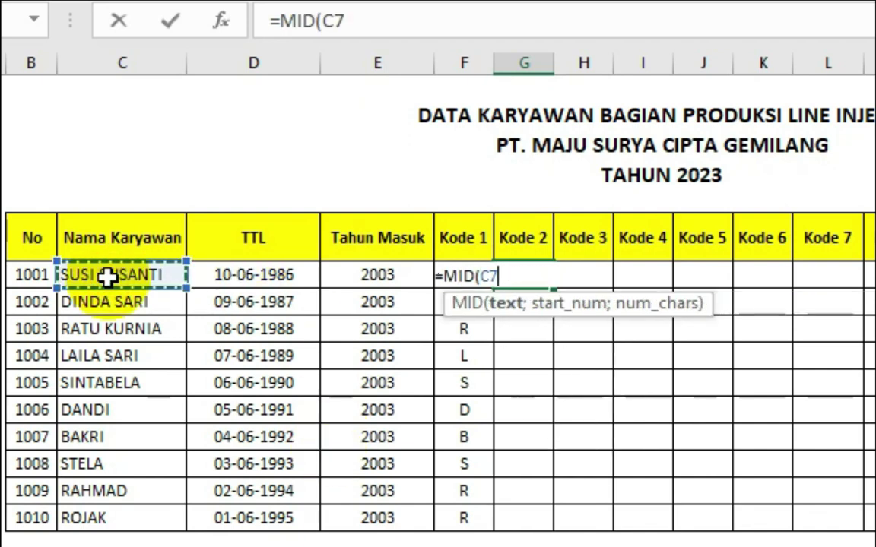
{"action": "type", "text": ";3"}
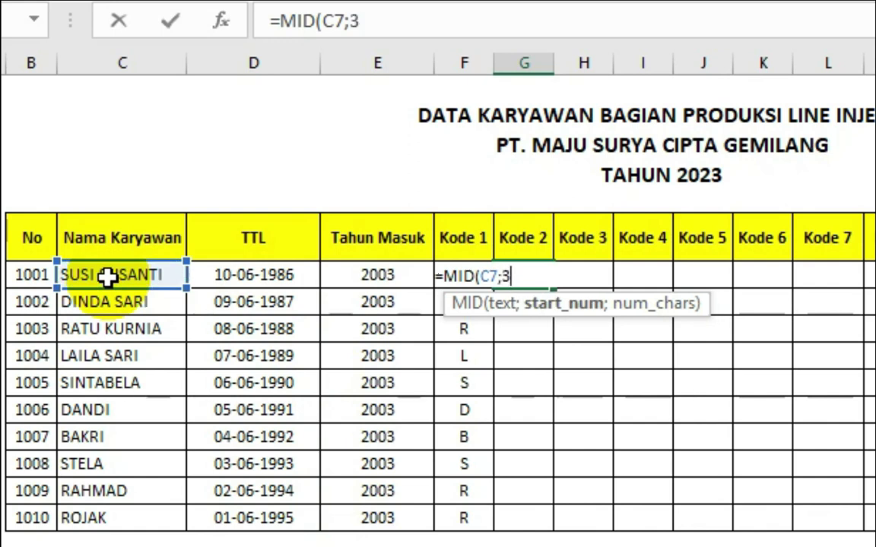
{"action": "type", "text": ";"}
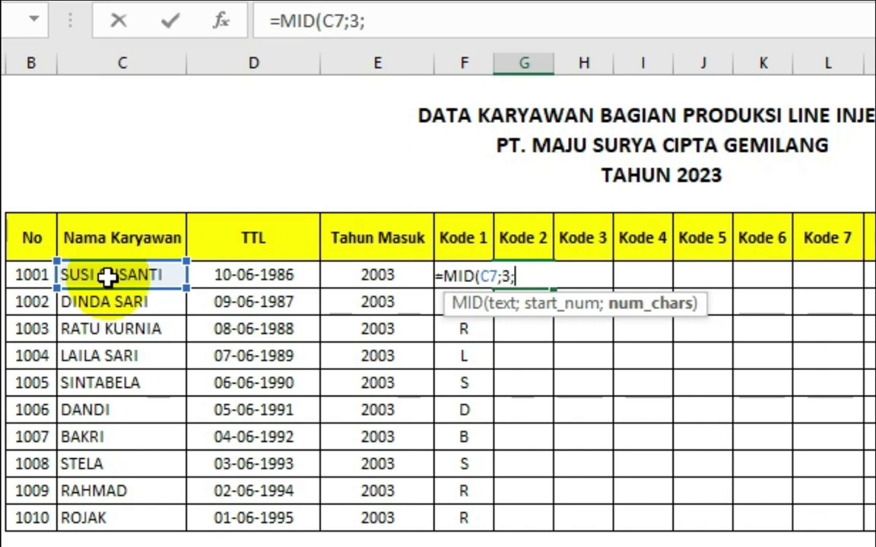
{"action": "type", "text": ")"}
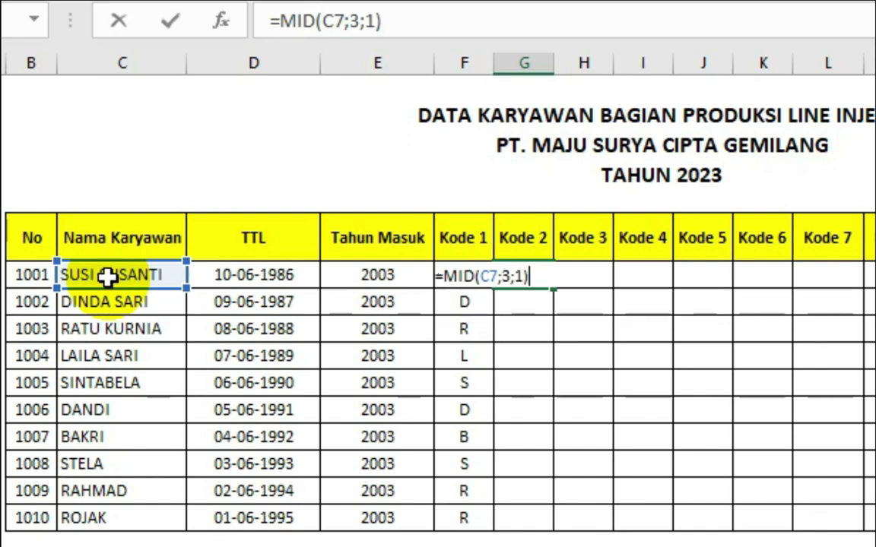
{"action": "key", "text": "Return"}
{"action": "left_click", "coordinate": [505, 279]}
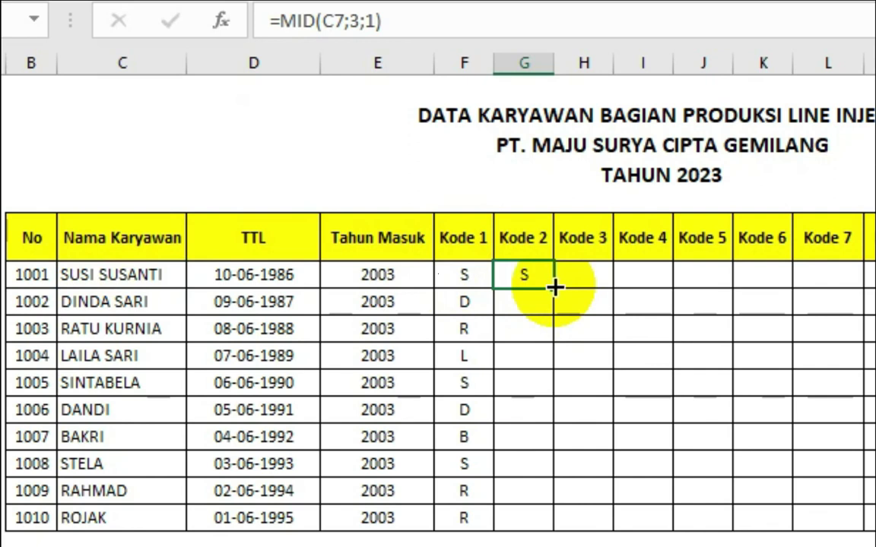
{"action": "left_click_drag", "start_coordinate": [555, 287], "coordinate": [561, 531]}
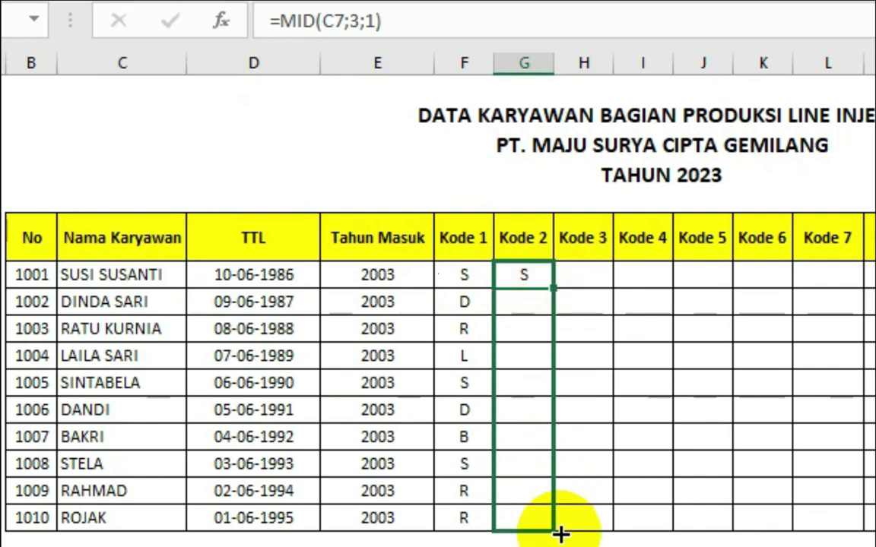
{"action": "left_click", "coordinate": [595, 273]}
{"action": "type", "text": "="}
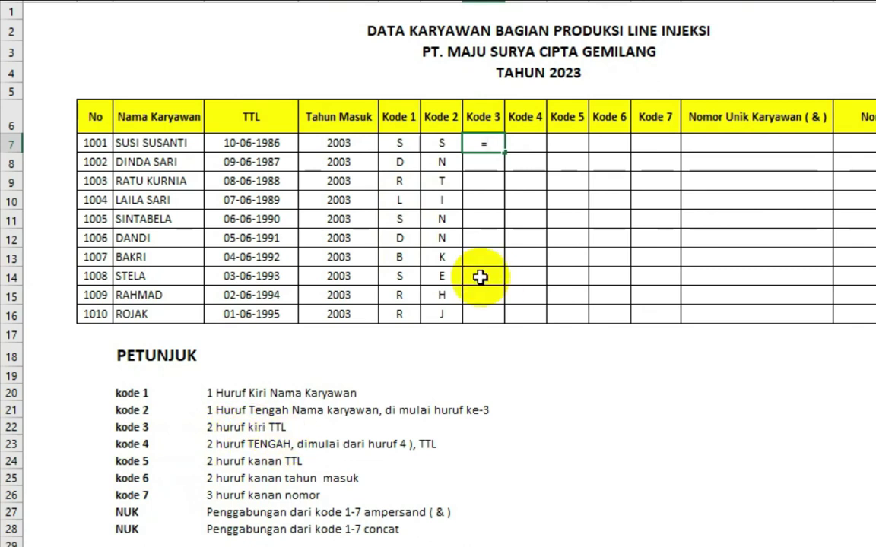
- Enter =LEFT(D7;2) in H7 and fill it down to H16, giving 10 down to 01
{"action": "type", "text": "LEFT("}
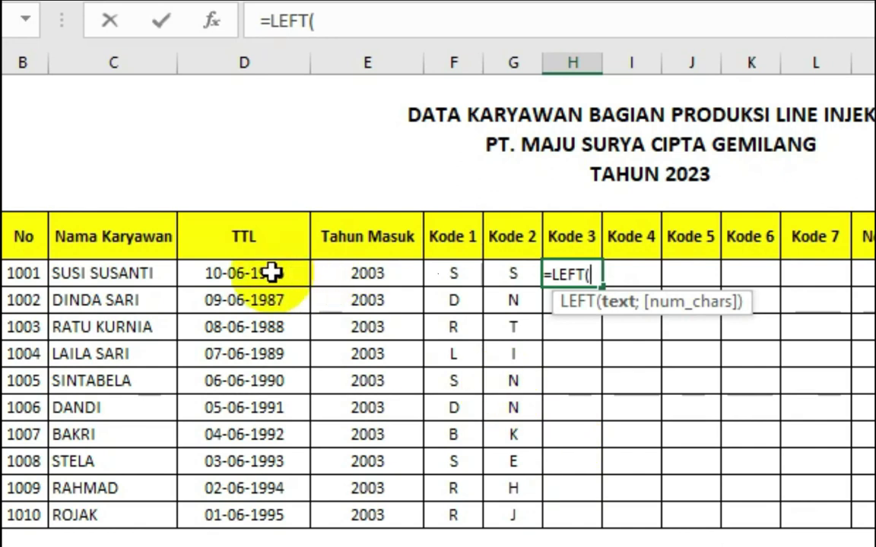
{"action": "left_click", "coordinate": [271, 273]}
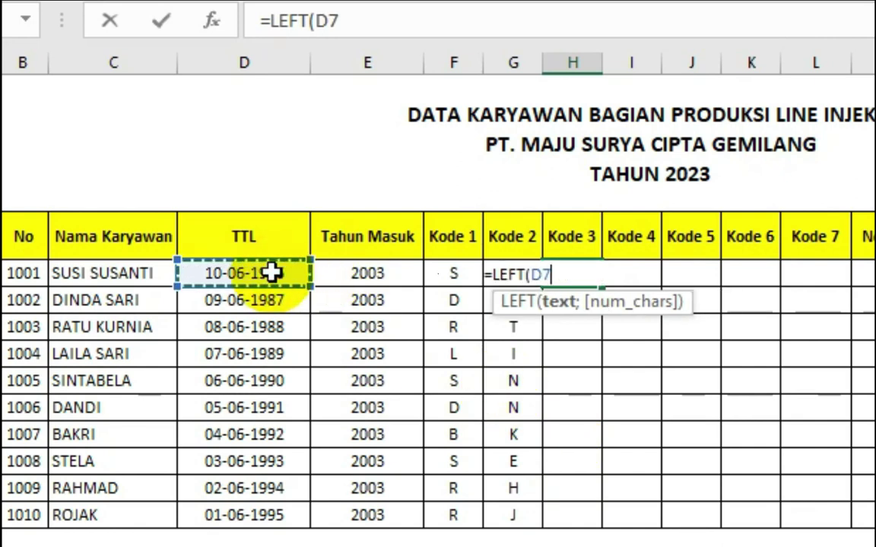
{"action": "type", "text": ";"}
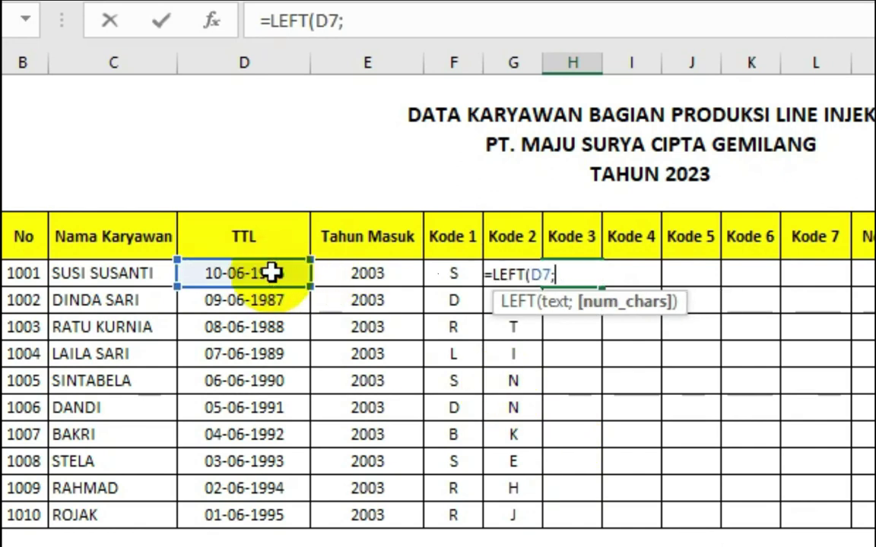
{"action": "type", "text": ")"}
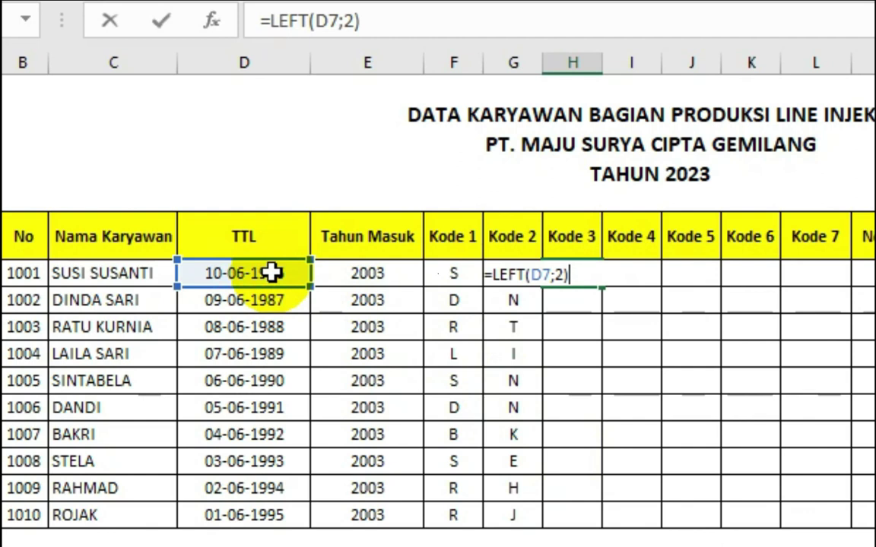
{"action": "key", "text": "Return"}
{"action": "left_click", "coordinate": [563, 262]}
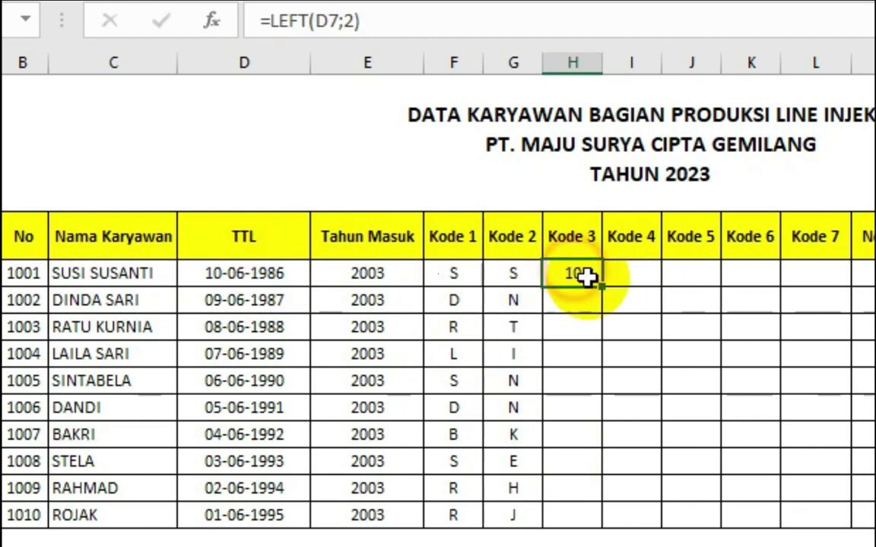
{"action": "double_click", "coordinate": [600, 283]}
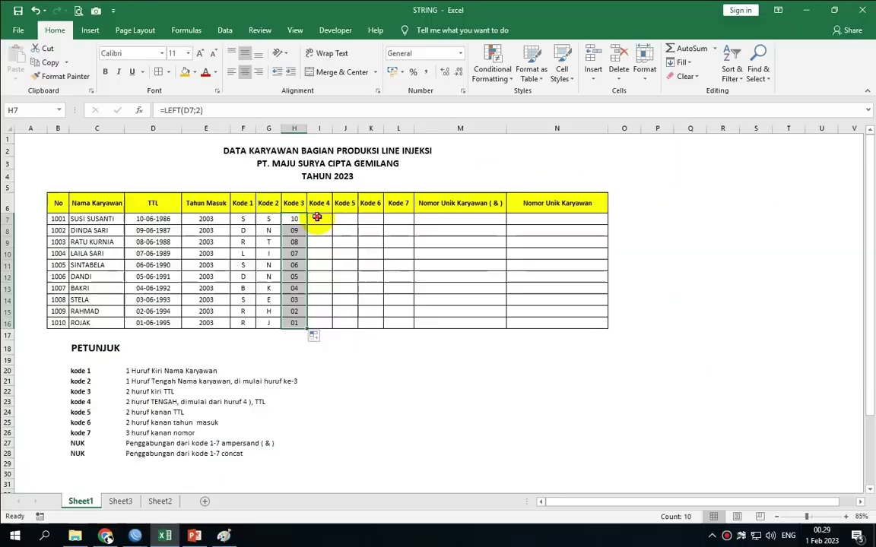
{"action": "left_click", "coordinate": [317, 217]}
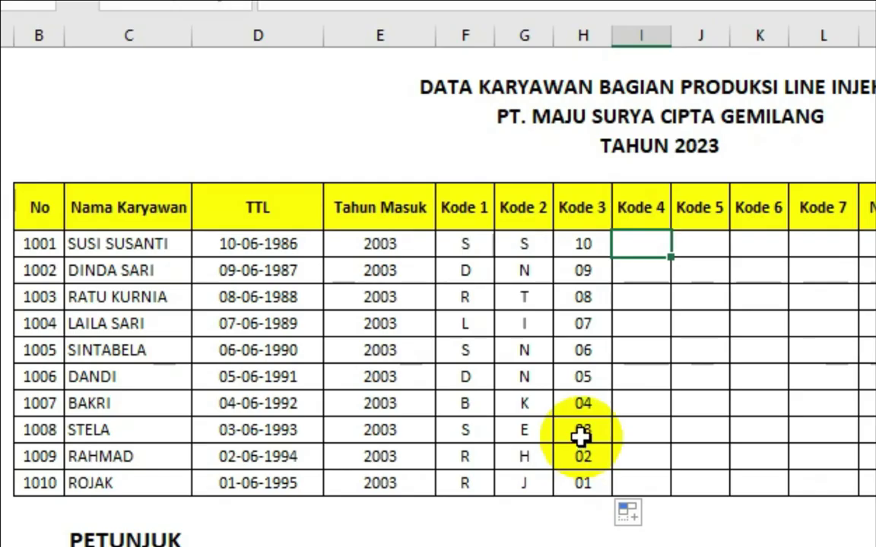
- Enter =MID(D7;4;2) in I7 so the first employee's Kode 4 shows 06
{"action": "type", "text": "=MID("}
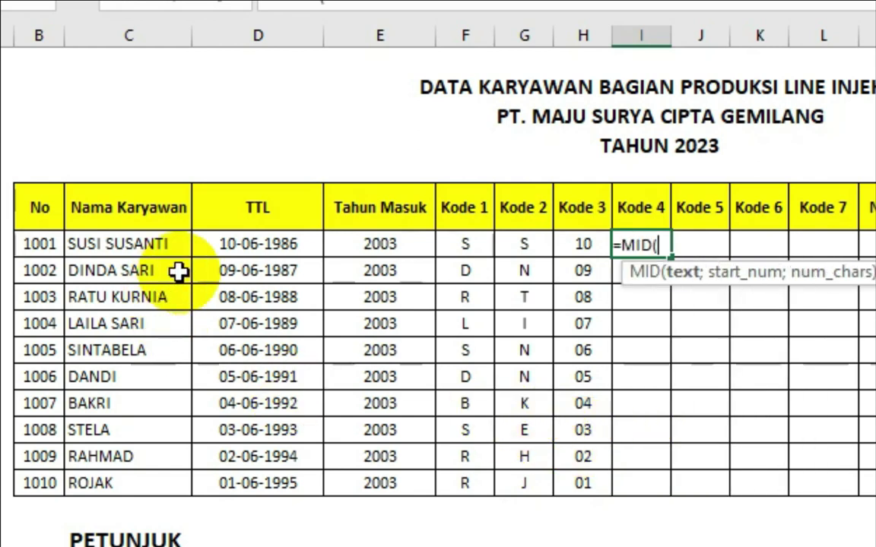
{"action": "left_click", "coordinate": [258, 246]}
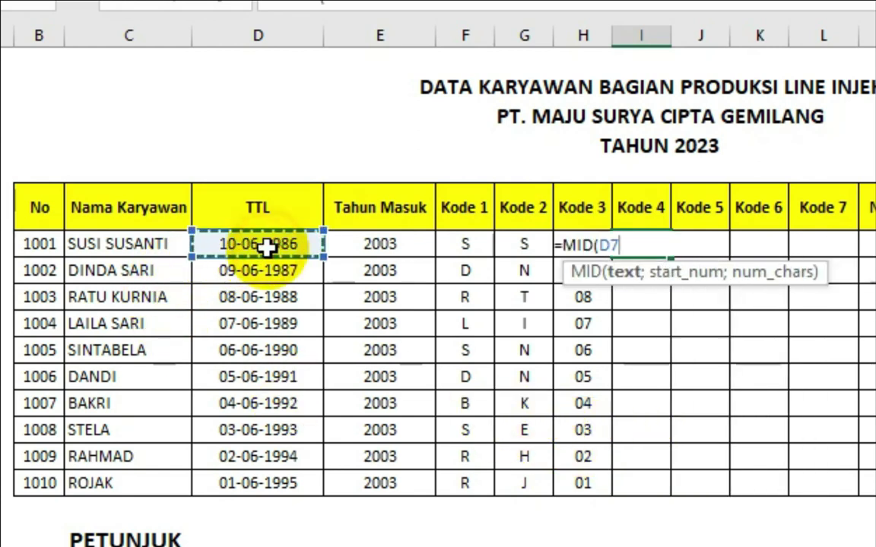
{"action": "type", "text": ";4"}
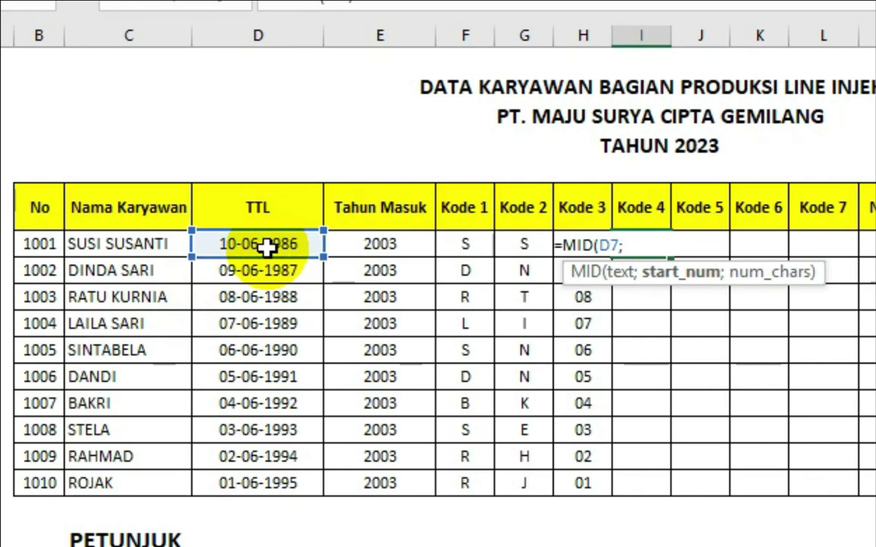
{"action": "type", "text": ";"}
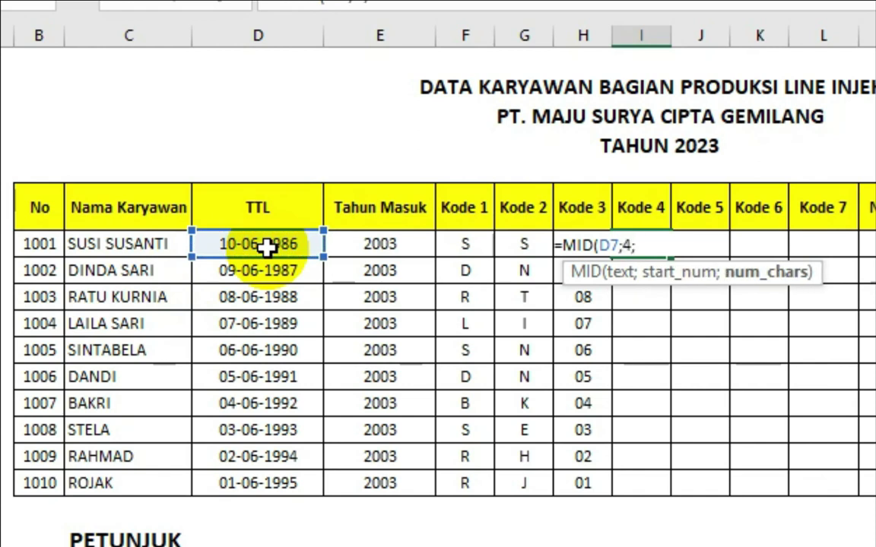
{"action": "key", "text": "Return"}
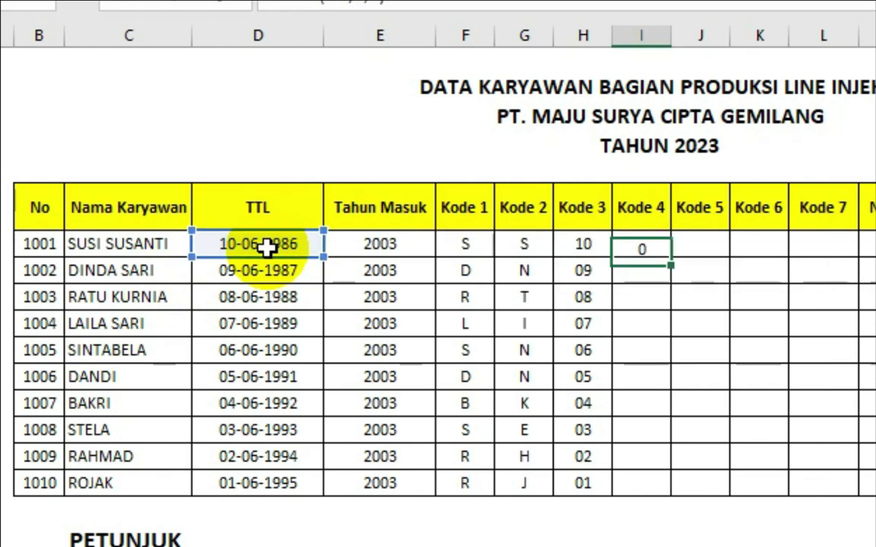
{"action": "left_click", "coordinate": [718, 242]}
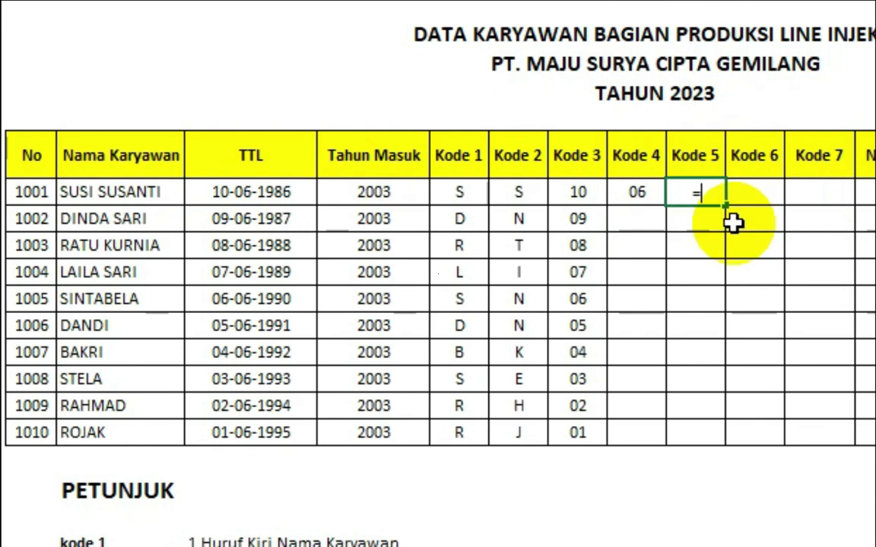
- Enter =RIGHT(D7;2) in J7 so the first Kode 5 shows 86
{"action": "type", "text": "RIG"}
{"action": "key", "text": "Tab"}
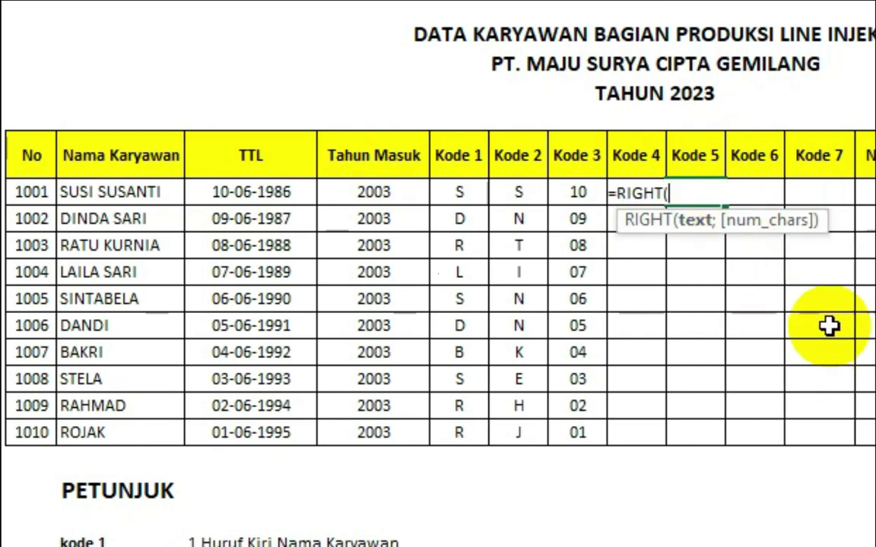
{"action": "left_click", "coordinate": [258, 196]}
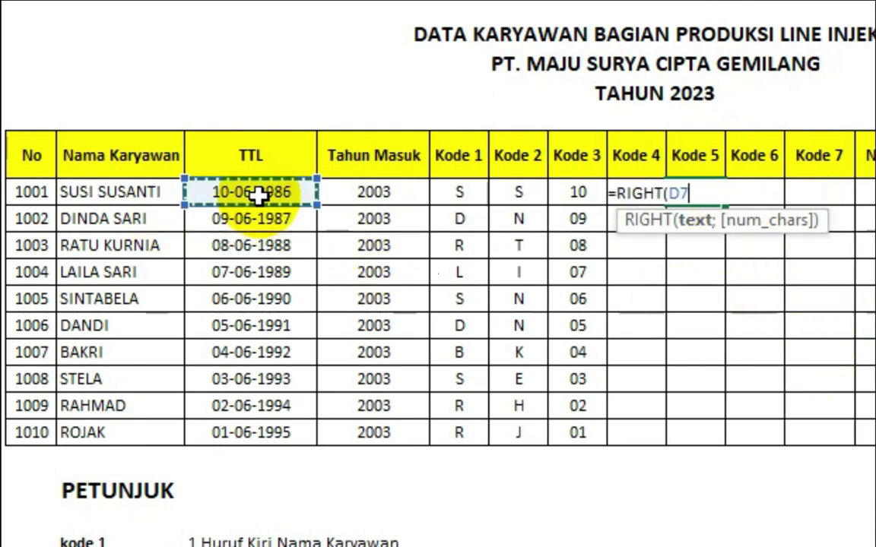
{"action": "type", "text": ";"}
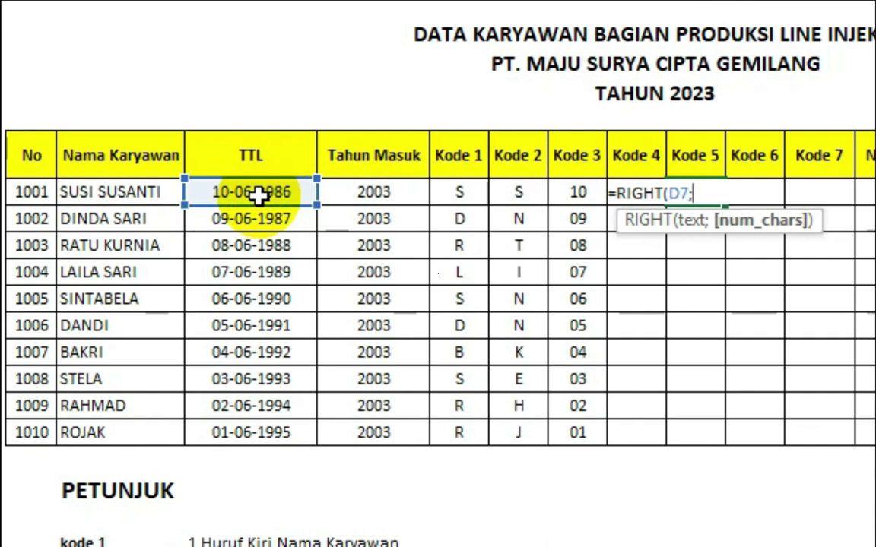
{"action": "type", "text": ")"}
{"action": "key", "text": "Return"}
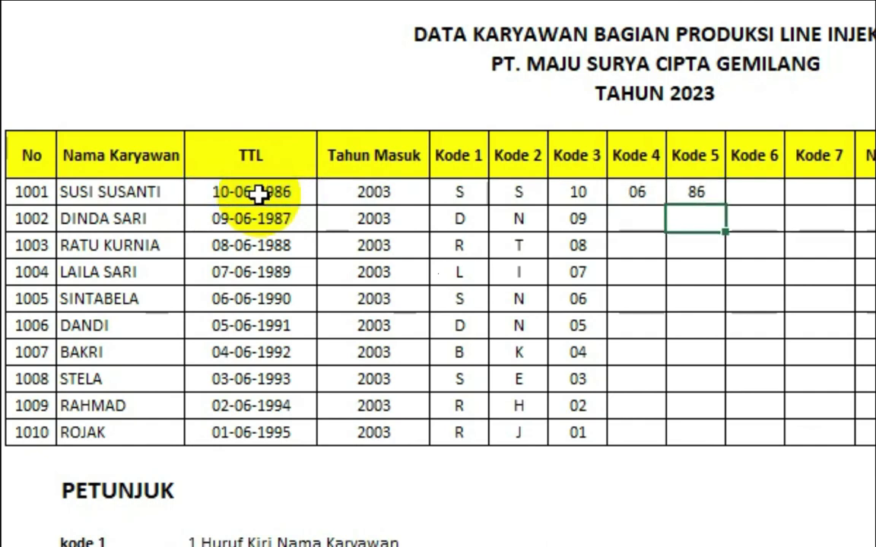
{"action": "left_click", "coordinate": [760, 192]}
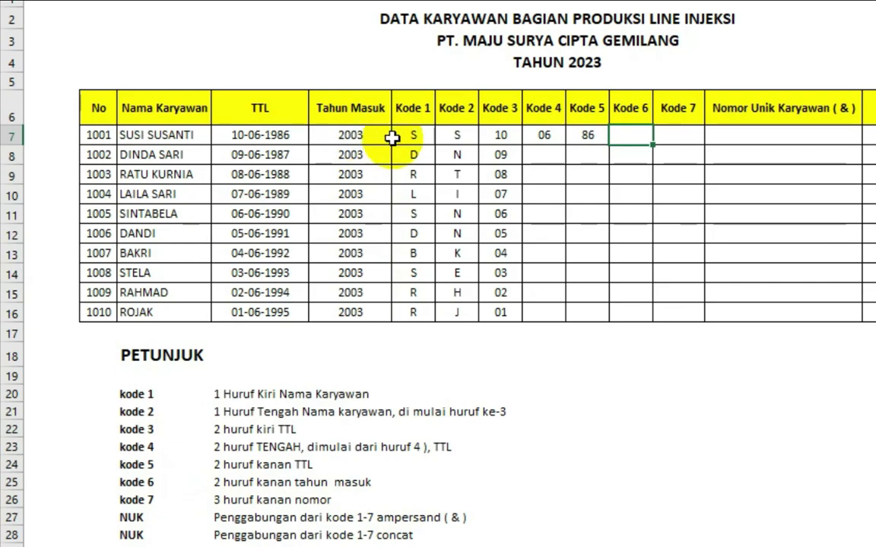
- Enter =RIGHT(E7;2) in K7 so the first Kode 6 shows 03
{"action": "type", "text": "="}
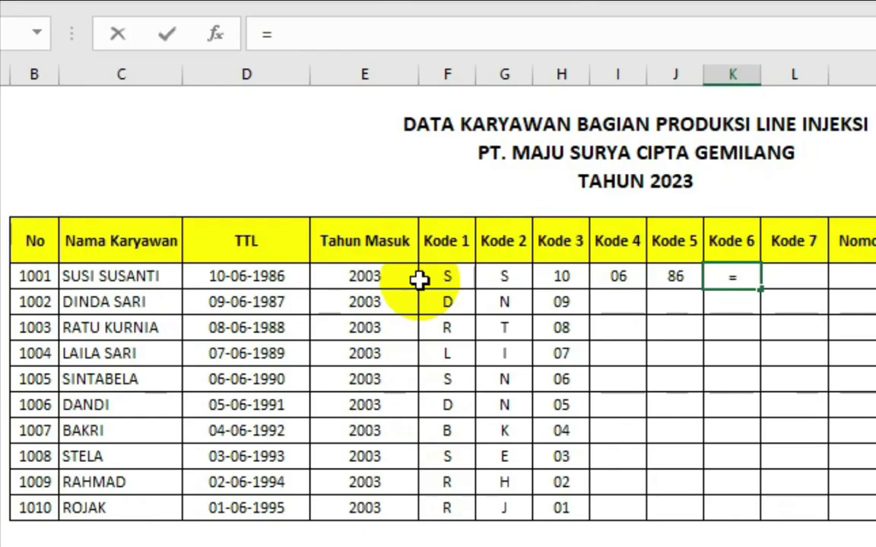
{"action": "type", "text": "RI"}
{"action": "key", "text": "Tab"}
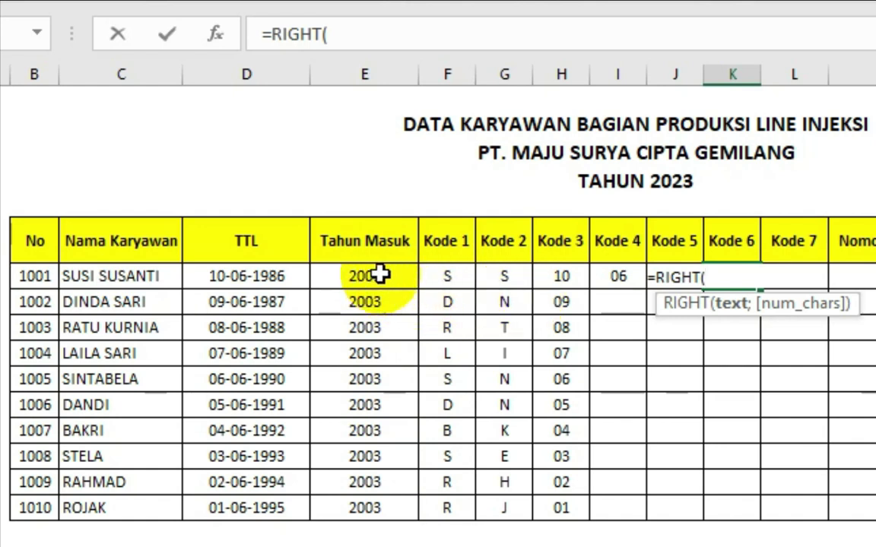
{"action": "left_click", "coordinate": [379, 275]}
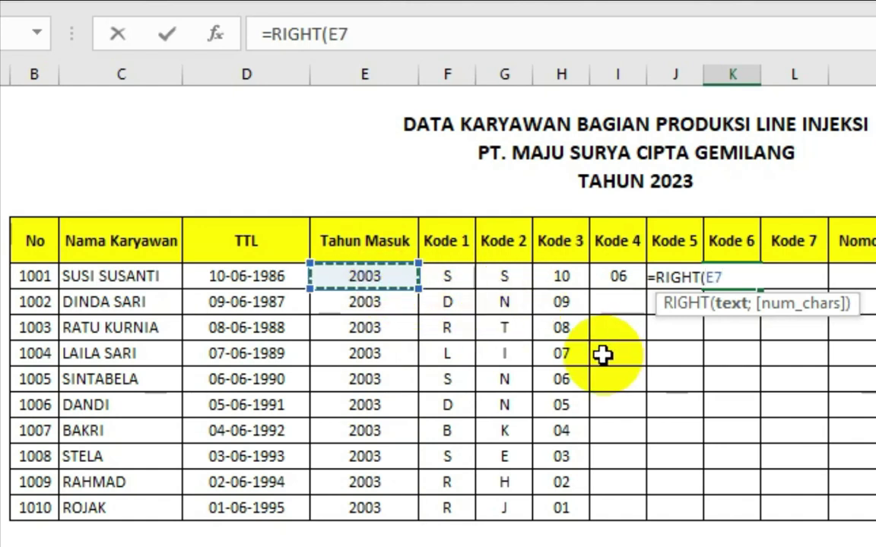
{"action": "type", "text": ";2"}
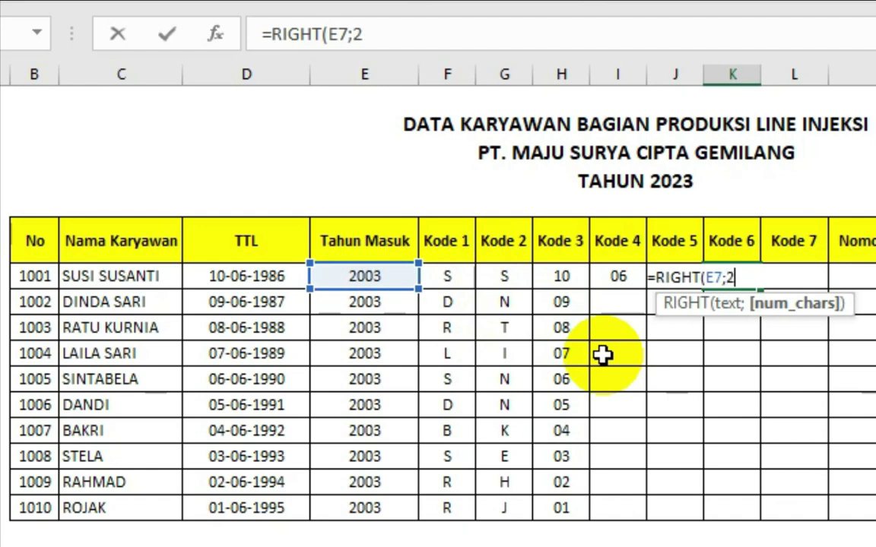
{"action": "type", "text": ")"}
{"action": "key", "text": "Return"}
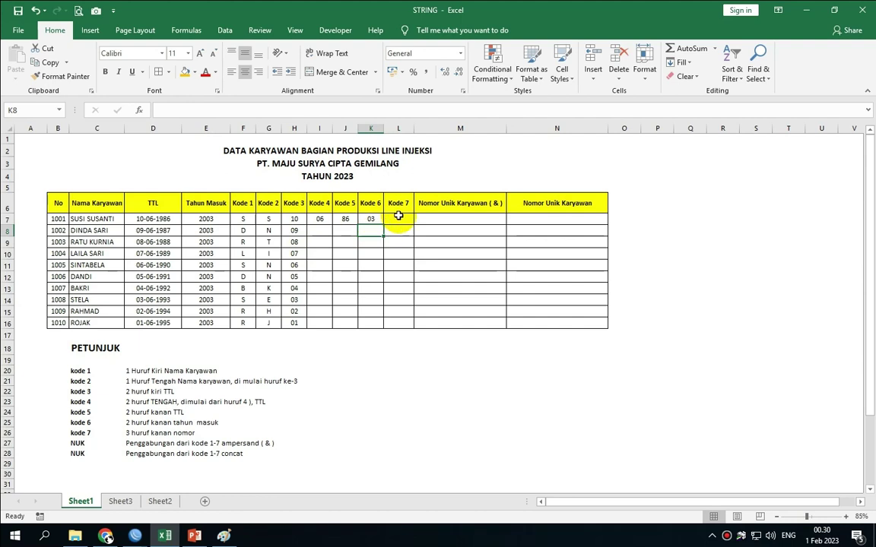
{"action": "left_click", "coordinate": [397, 219]}
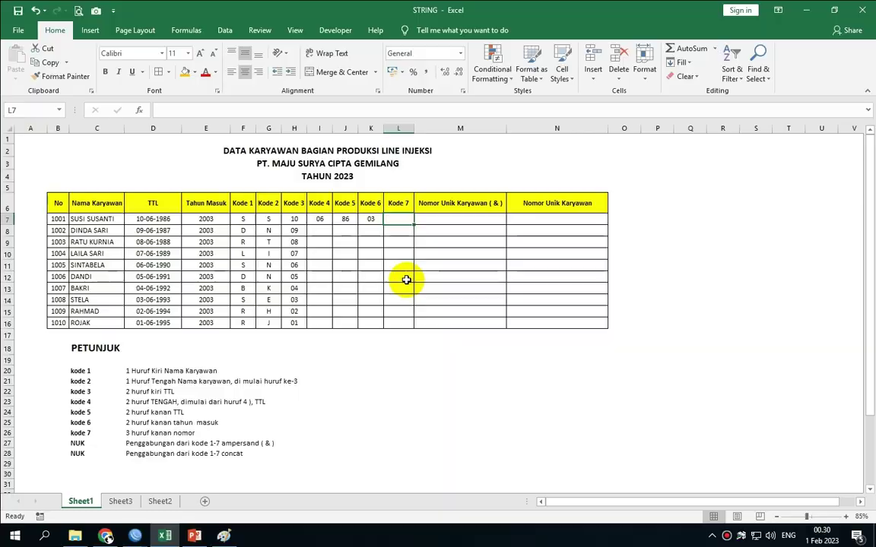
- Enter =RIGHT(B7;3) in L7 so the first Kode 7 shows 001
{"action": "type", "text": "="}
{"action": "type", "text": "RI"}
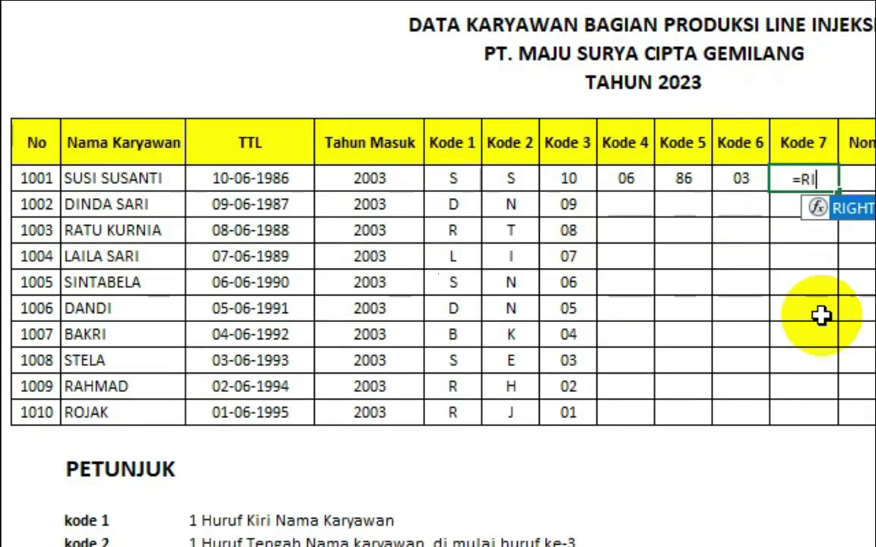
{"action": "key", "text": "Tab"}
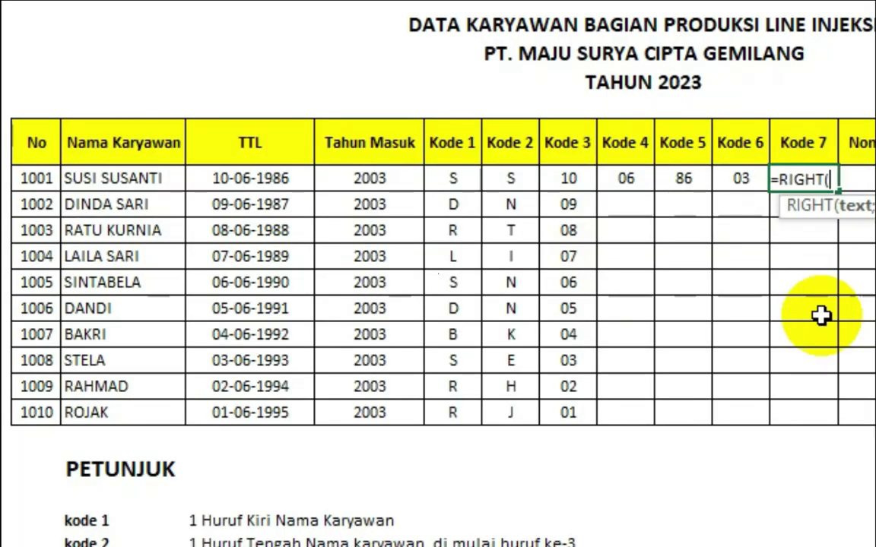
{"action": "left_click", "coordinate": [27, 178]}
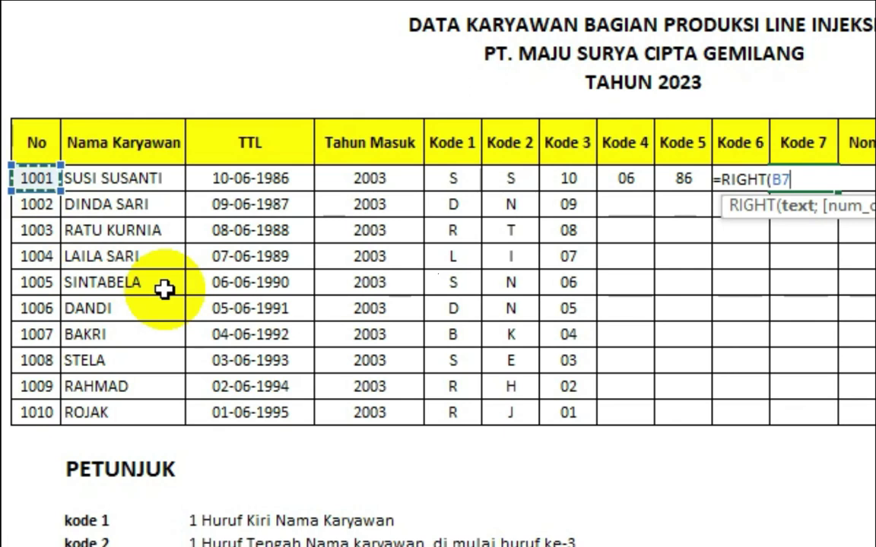
{"action": "type", "text": ";3"}
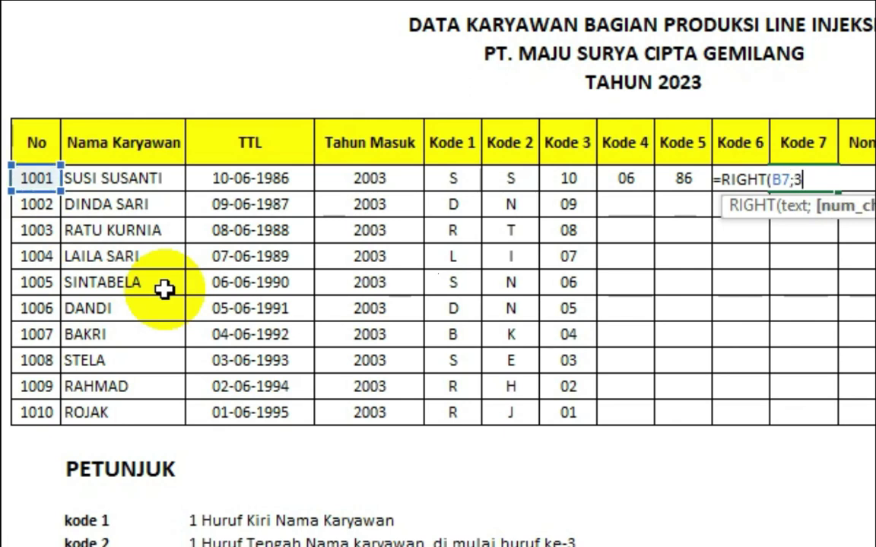
{"action": "key", "text": "Return"}
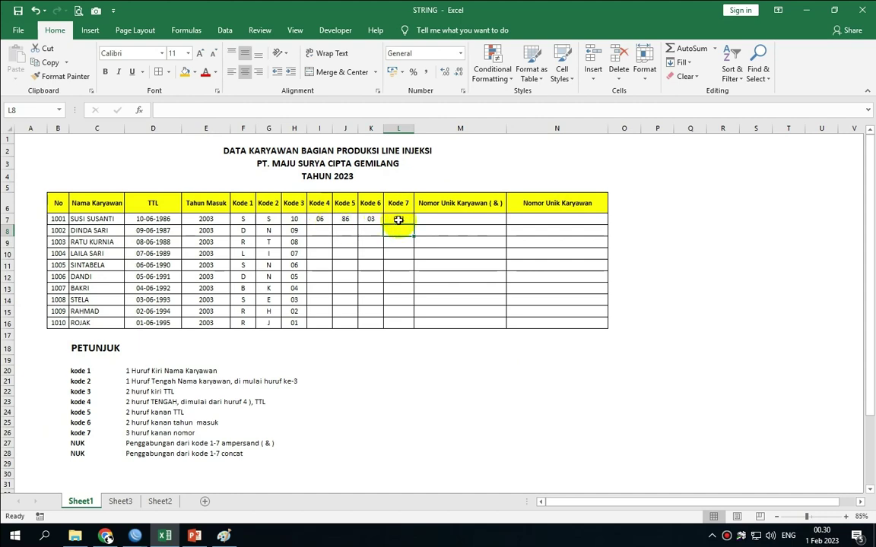
{"action": "left_click", "coordinate": [399, 218]}
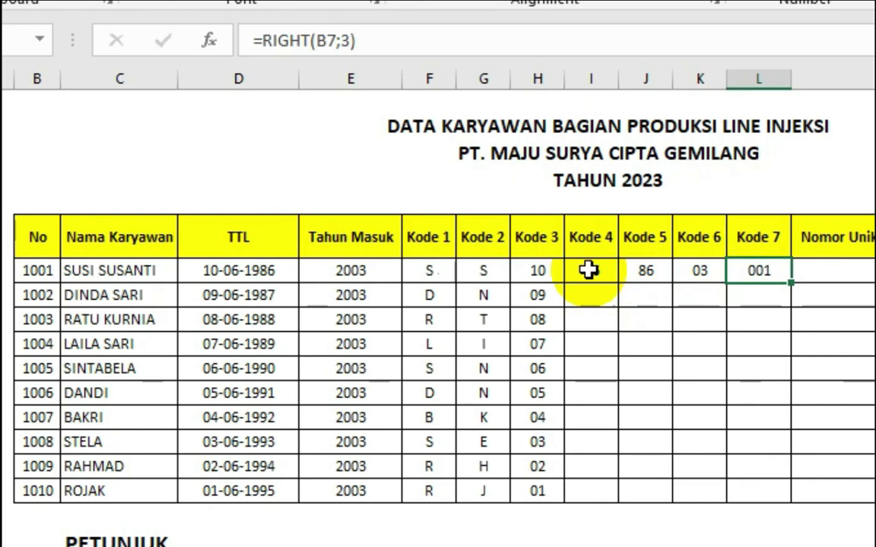
- Fill the I7:L7 formulas down to row 16, Kode 7 running 001 to 010
{"action": "left_click_drag", "start_coordinate": [592, 275], "coordinate": [756, 270]}
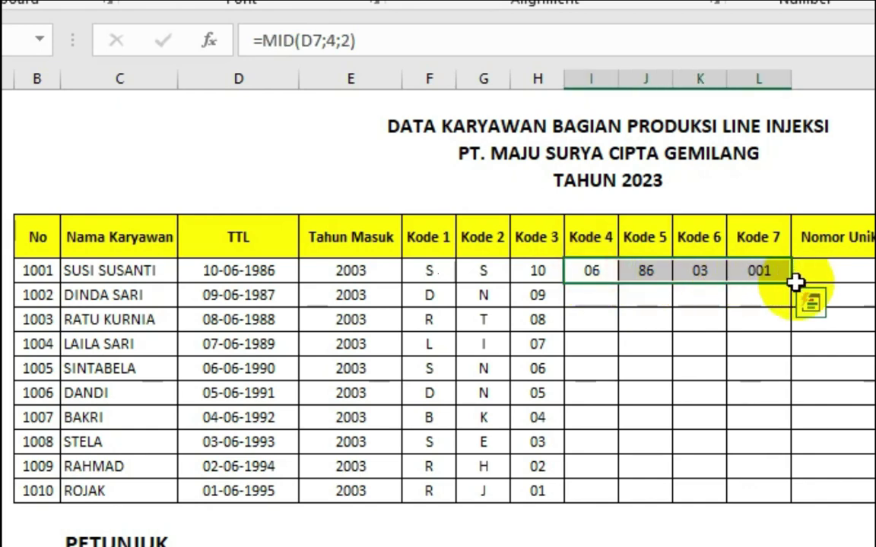
{"action": "double_click", "coordinate": [793, 284]}
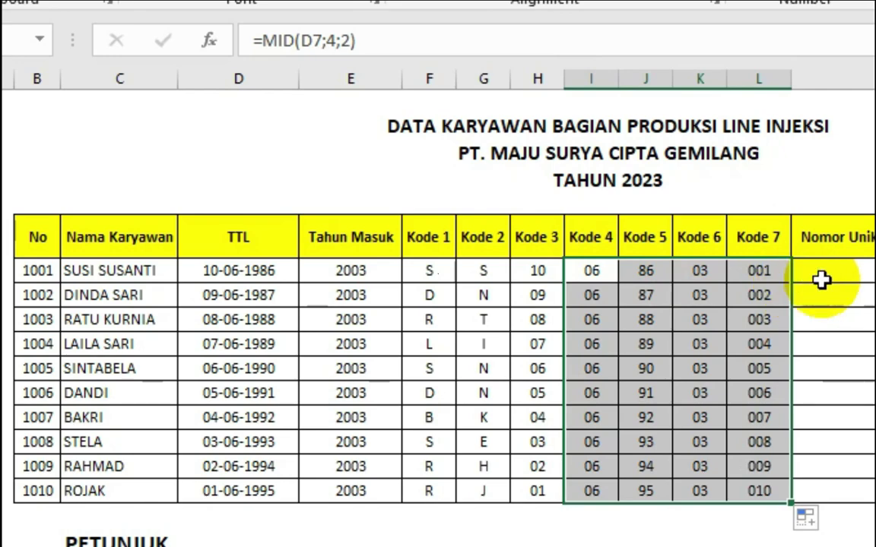
{"action": "left_click", "coordinate": [827, 275]}
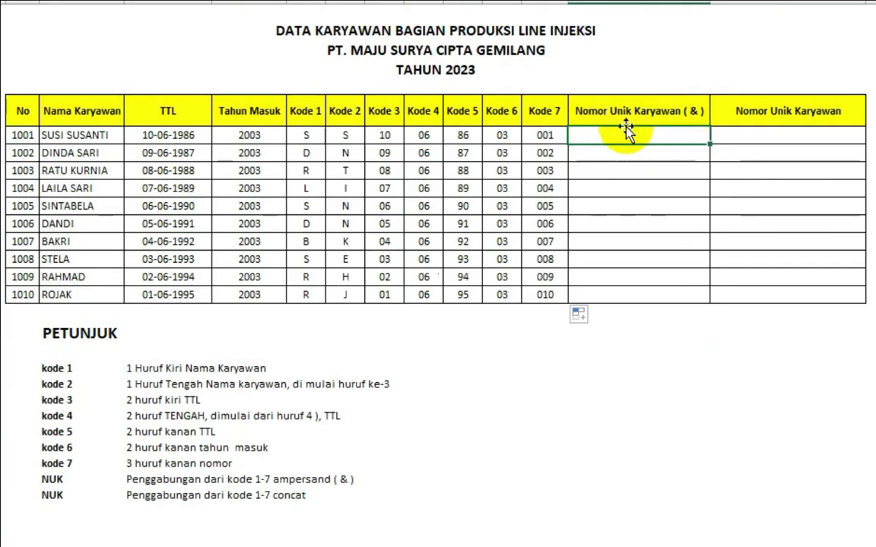
{"action": "left_click", "coordinate": [51, 479]}
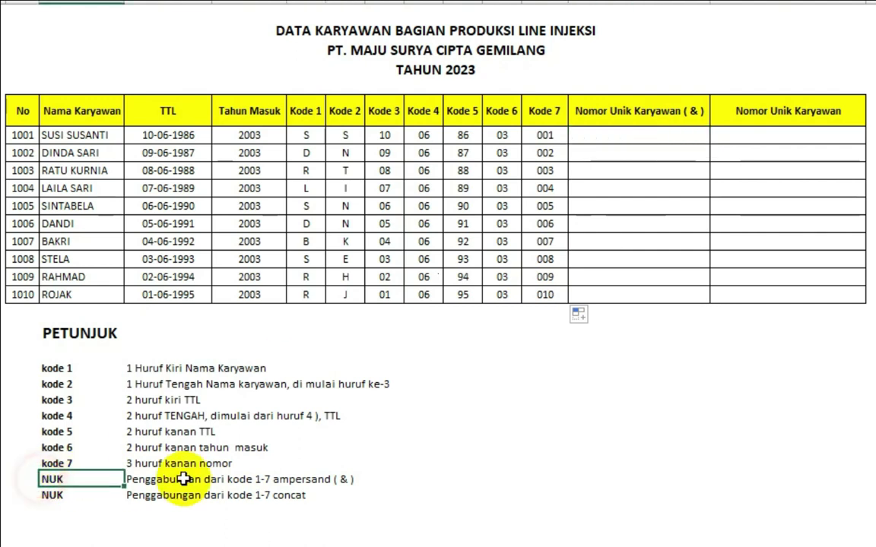
{"action": "left_click_drag", "start_coordinate": [136, 481], "coordinate": [336, 481]}
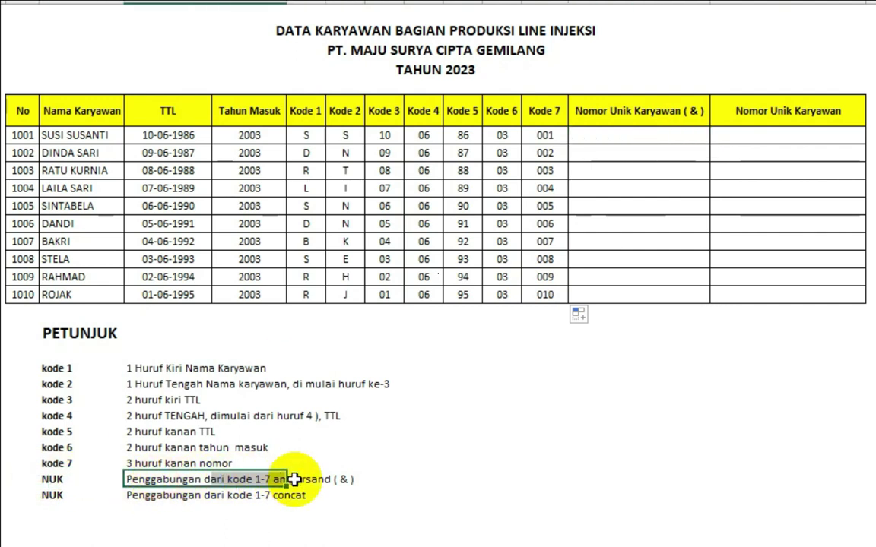
{"action": "left_click_drag", "start_coordinate": [337, 481], "coordinate": [358, 480]}
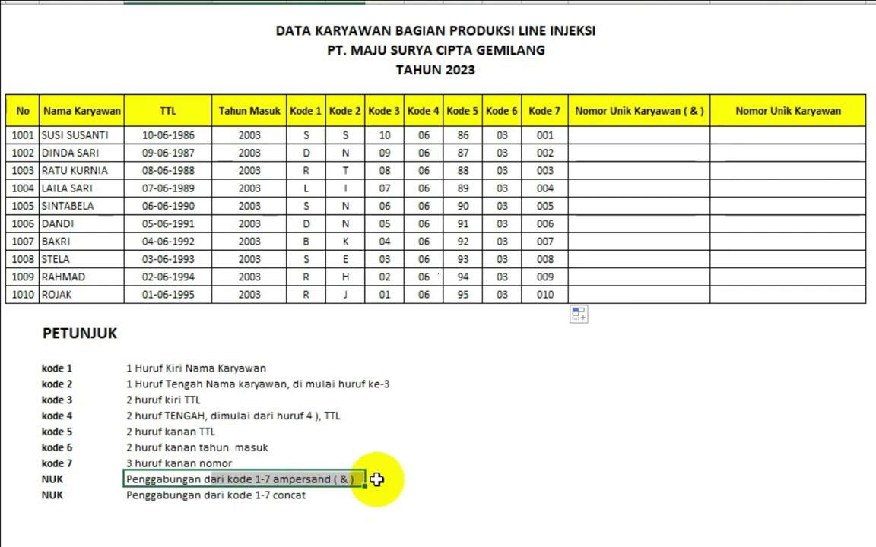
{"action": "left_click", "coordinate": [453, 218]}
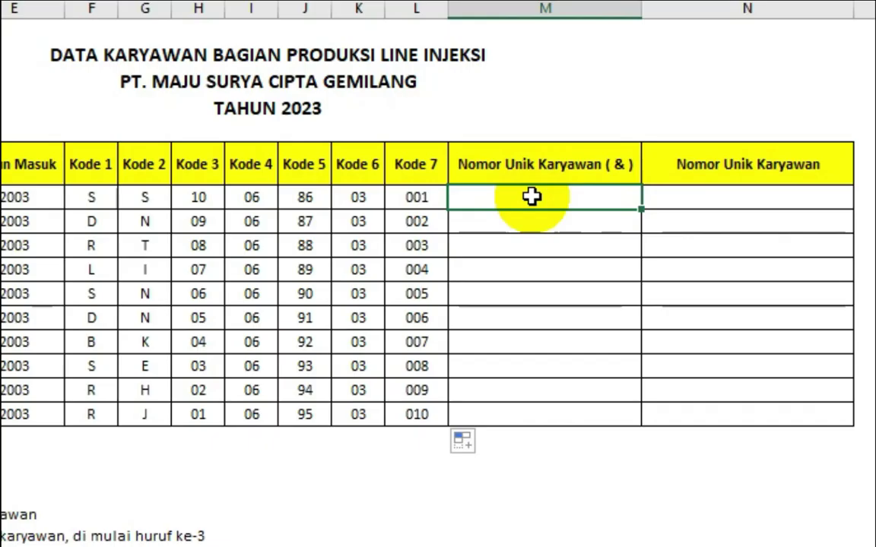
{"action": "type", "text": "="}
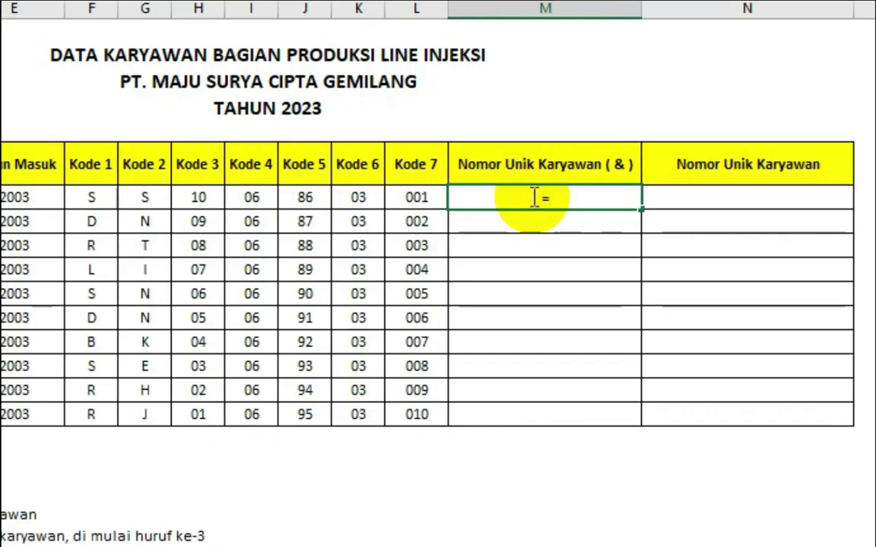
{"action": "left_click", "coordinate": [96, 199]}
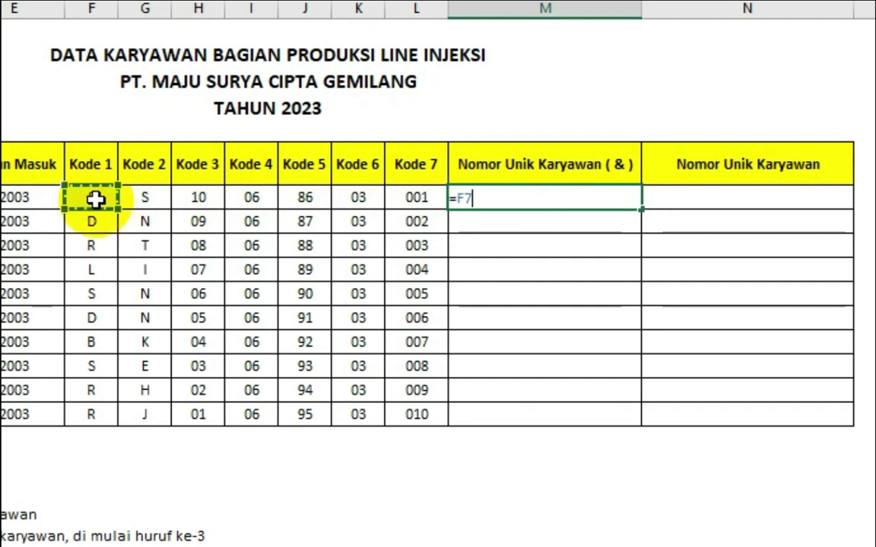
{"action": "type", "text": "&"}
{"action": "left_click", "coordinate": [143, 199]}
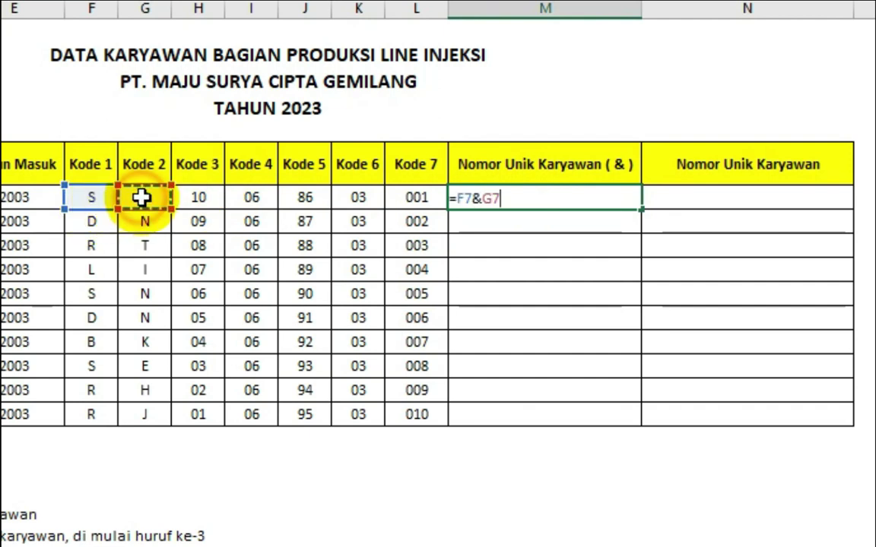
{"action": "type", "text": "&"}
{"action": "left_click", "coordinate": [203, 200]}
{"action": "type", "text": "&"}
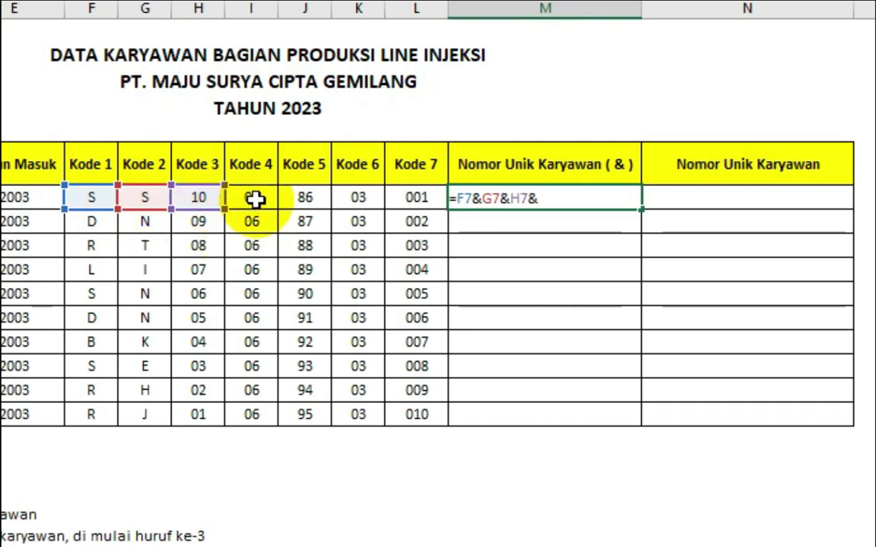
{"action": "left_click", "coordinate": [254, 199]}
{"action": "type", "text": "&"}
{"action": "left_click", "coordinate": [309, 198]}
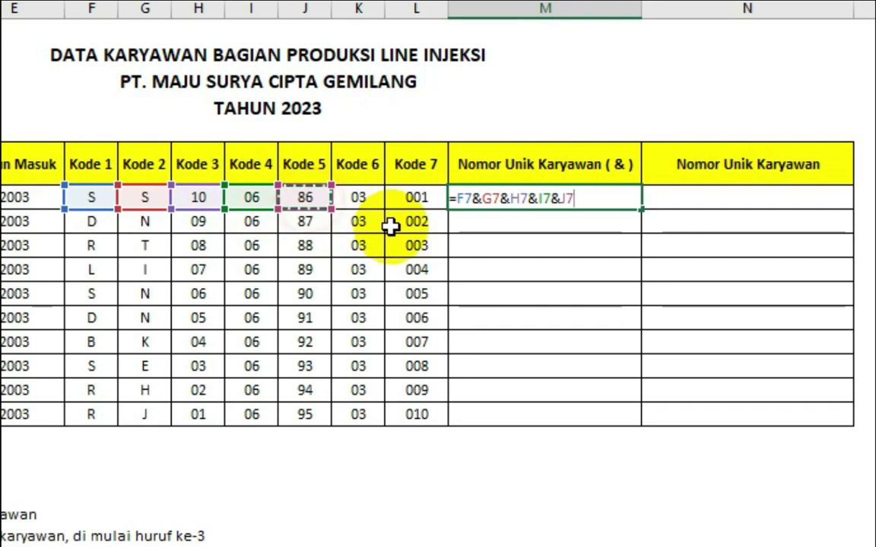
{"action": "type", "text": "&"}
{"action": "left_click", "coordinate": [367, 201]}
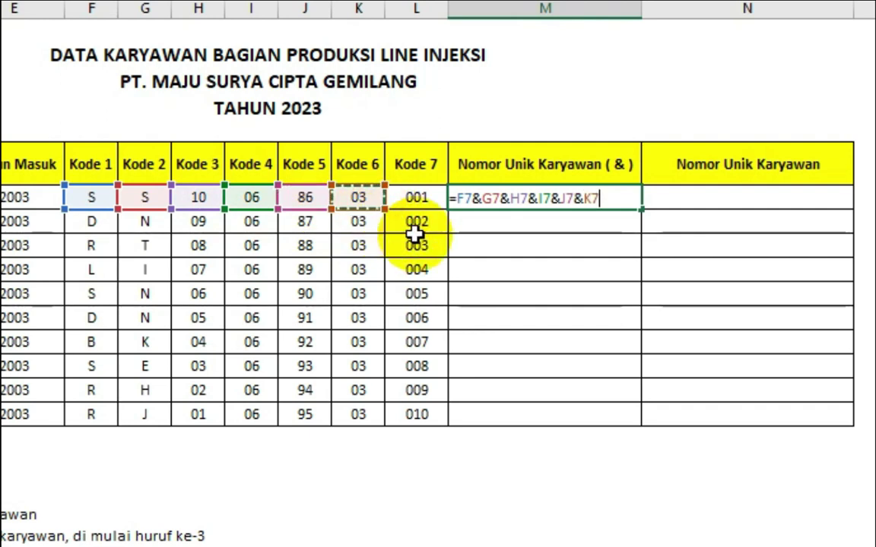
{"action": "type", "text": "&"}
{"action": "left_click", "coordinate": [418, 199]}
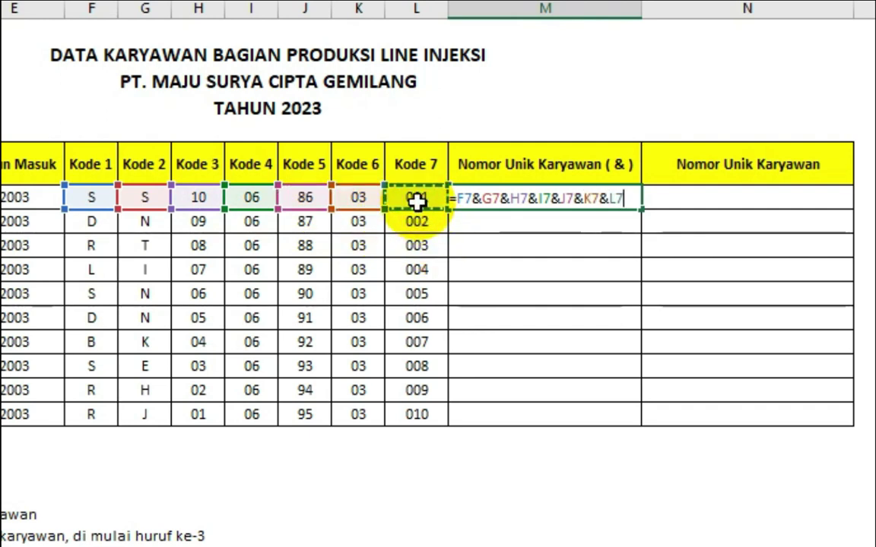
{"action": "key", "text": "Return"}
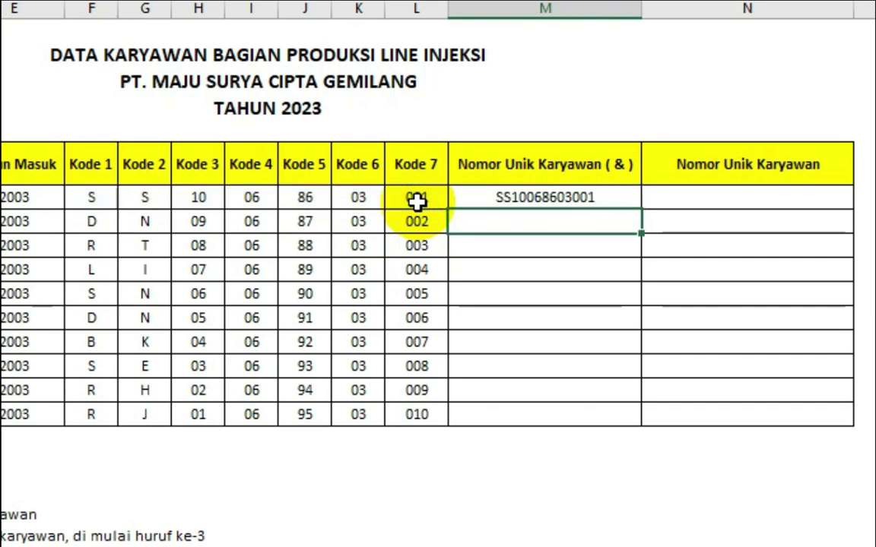
{"action": "left_click", "coordinate": [463, 198]}
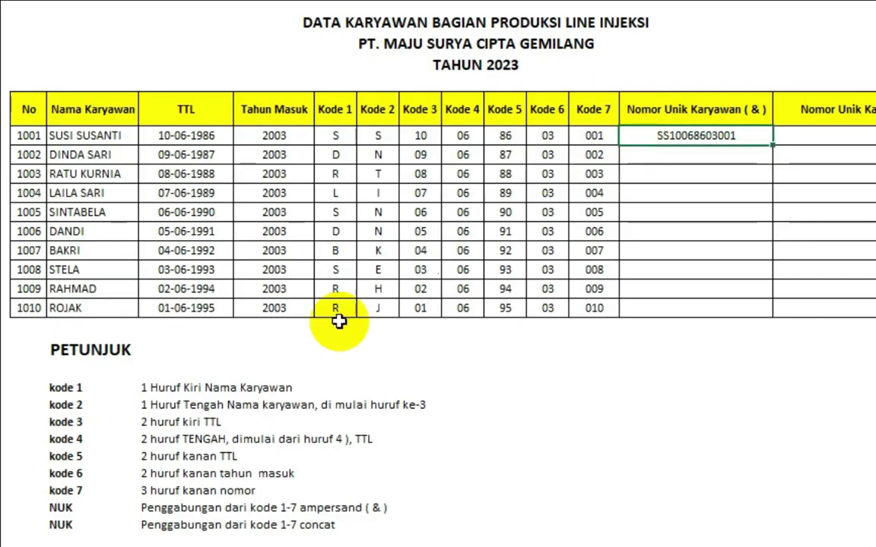
{"action": "left_click", "coordinate": [857, 137]}
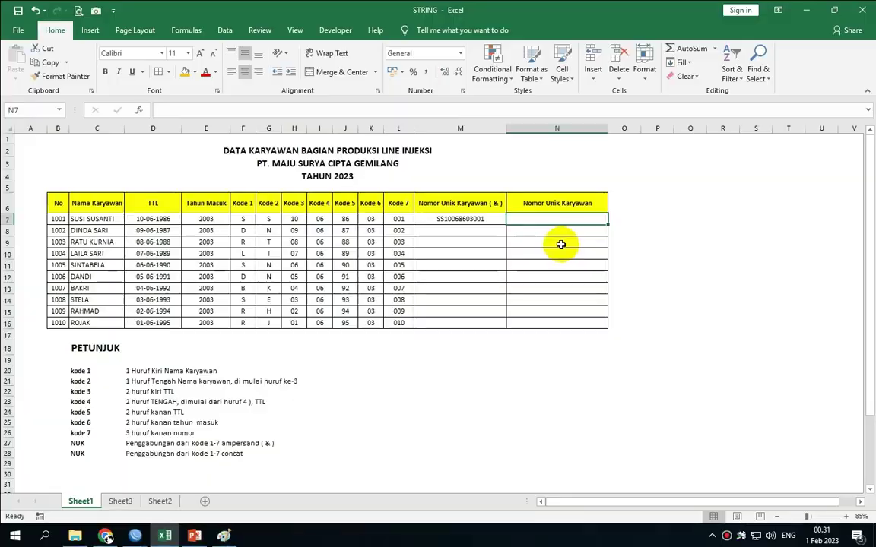
{"action": "type", "text": "=CO"}
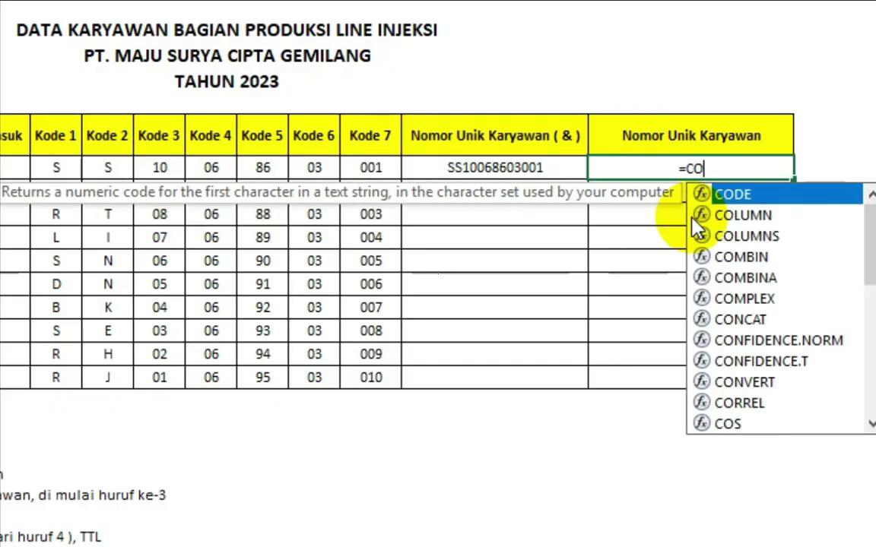
{"action": "type", "text": "NCA"}
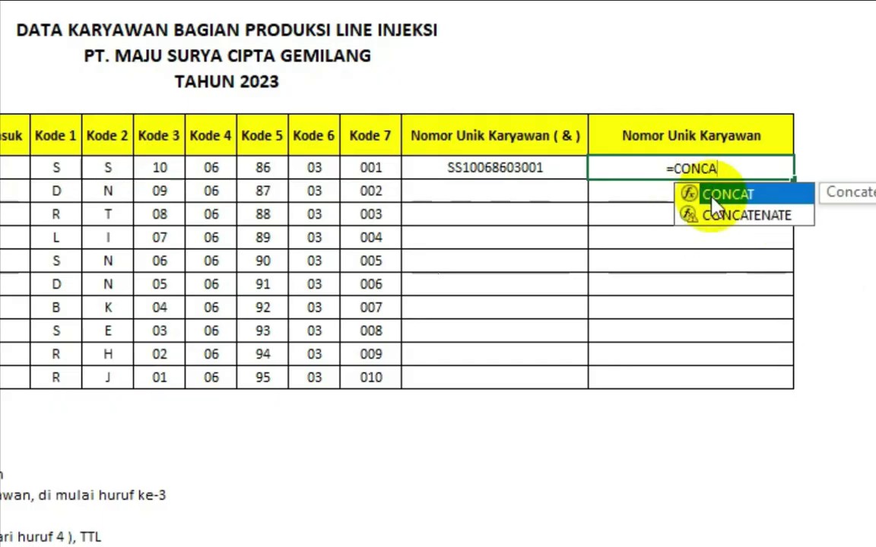
{"action": "double_click", "coordinate": [711, 194]}
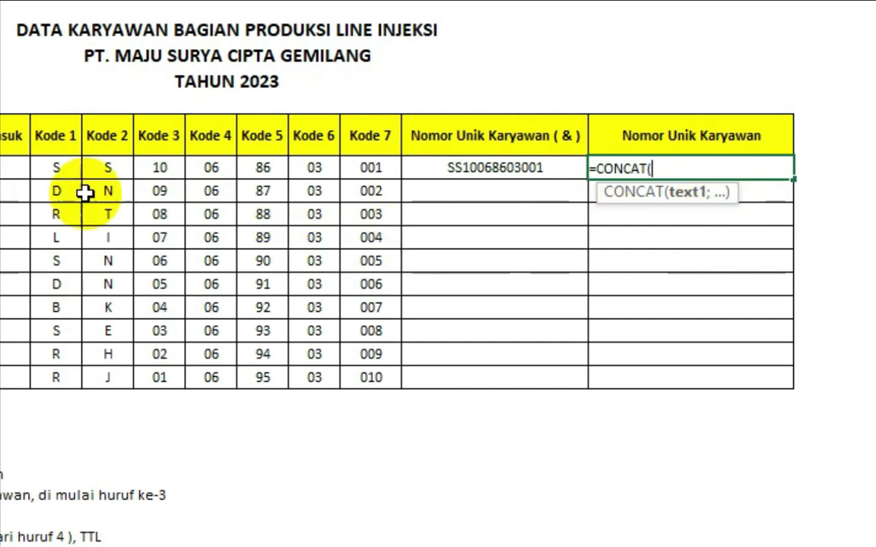
{"action": "left_click_drag", "start_coordinate": [54, 171], "coordinate": [357, 171]}
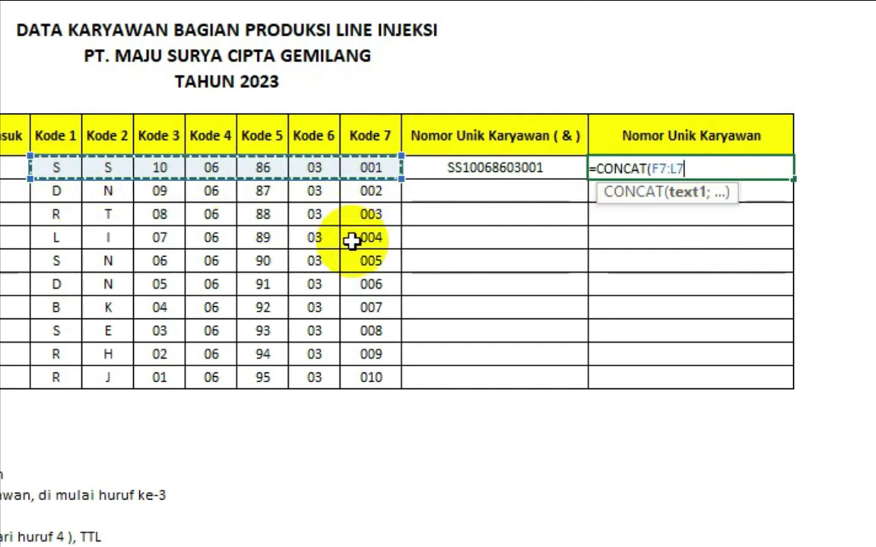
{"action": "type", "text": ")"}
{"action": "key", "text": "Return"}
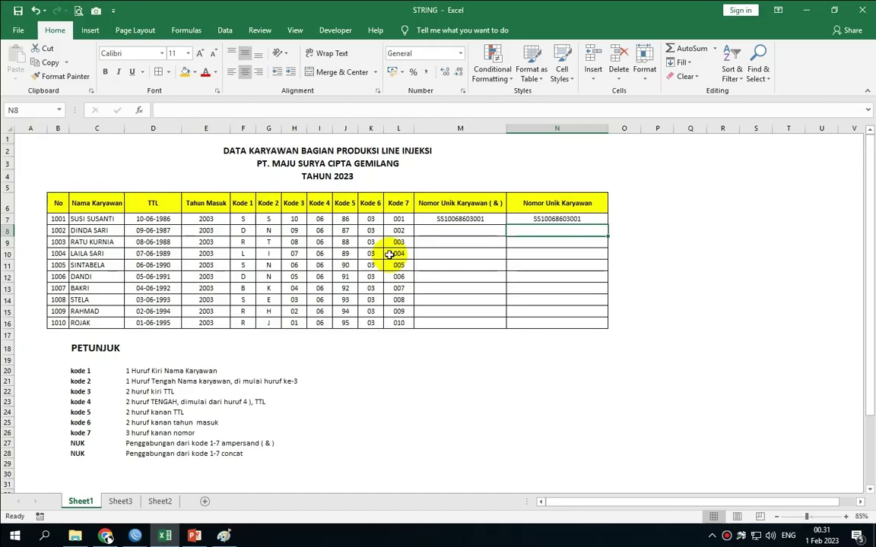
- Fill M7:N7 down to row 16, then check both row-1001 ID formulas
{"action": "left_click_drag", "start_coordinate": [450, 219], "coordinate": [606, 223]}
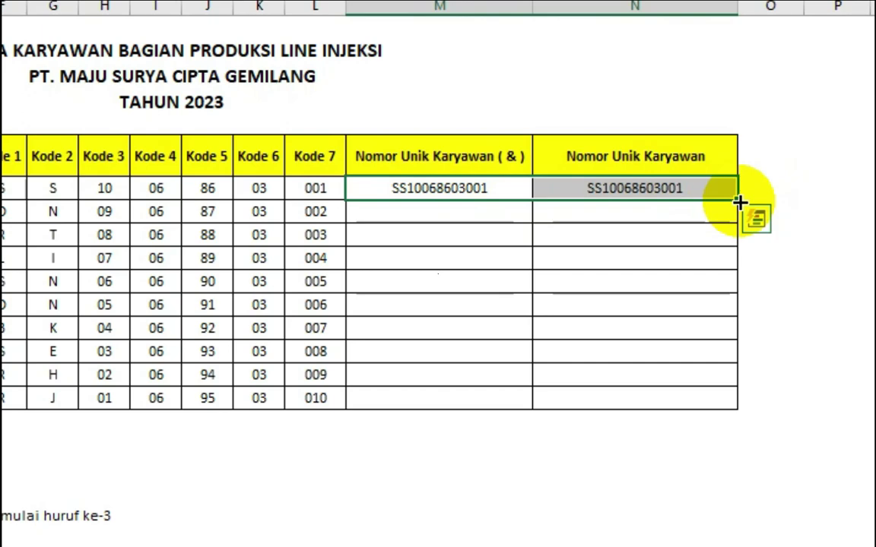
{"action": "double_click", "coordinate": [737, 201]}
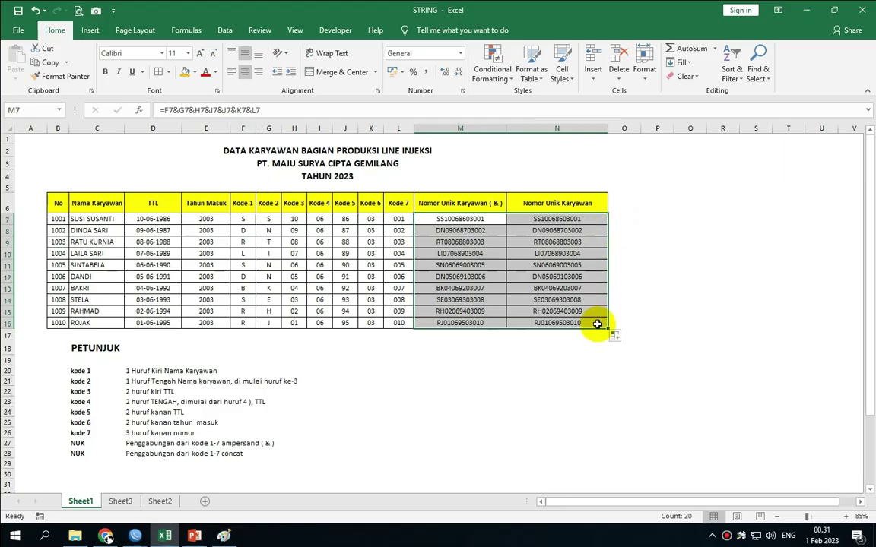
{"action": "left_click", "coordinate": [578, 322]}
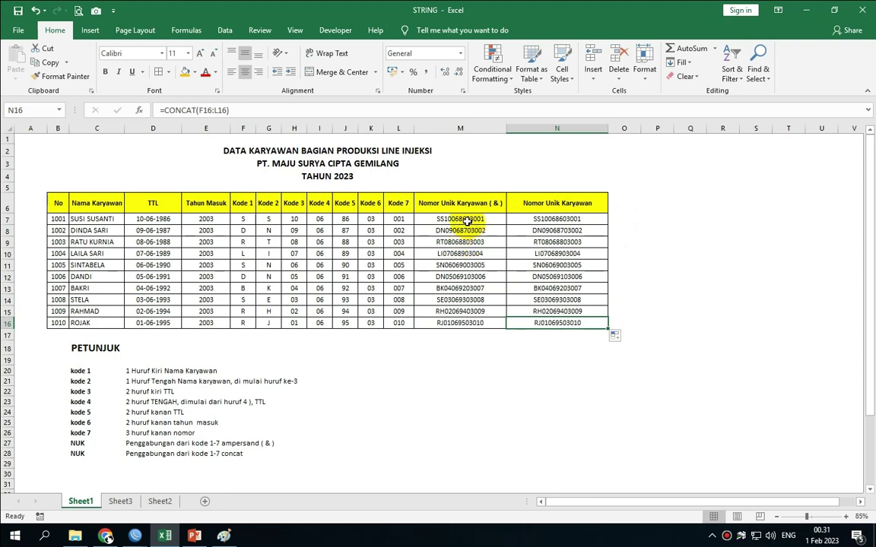
{"action": "left_click", "coordinate": [456, 219]}
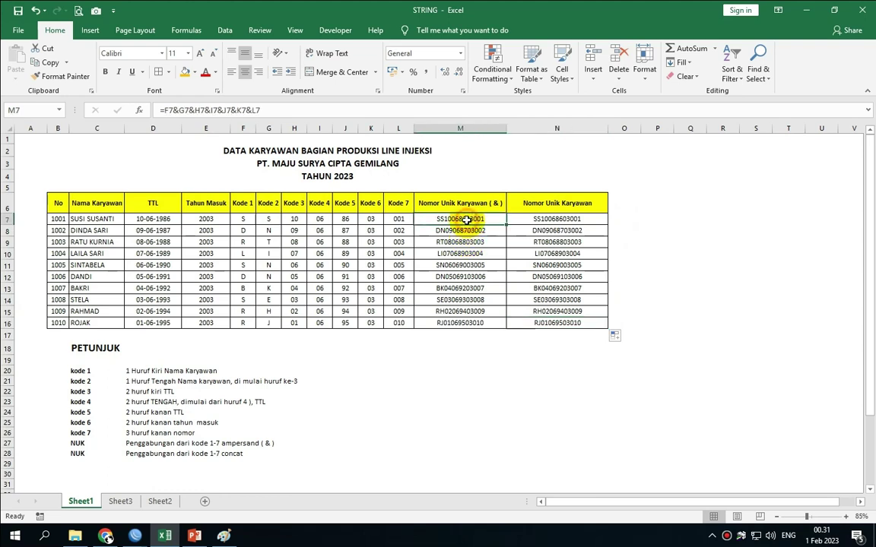
{"action": "left_click", "coordinate": [557, 220]}
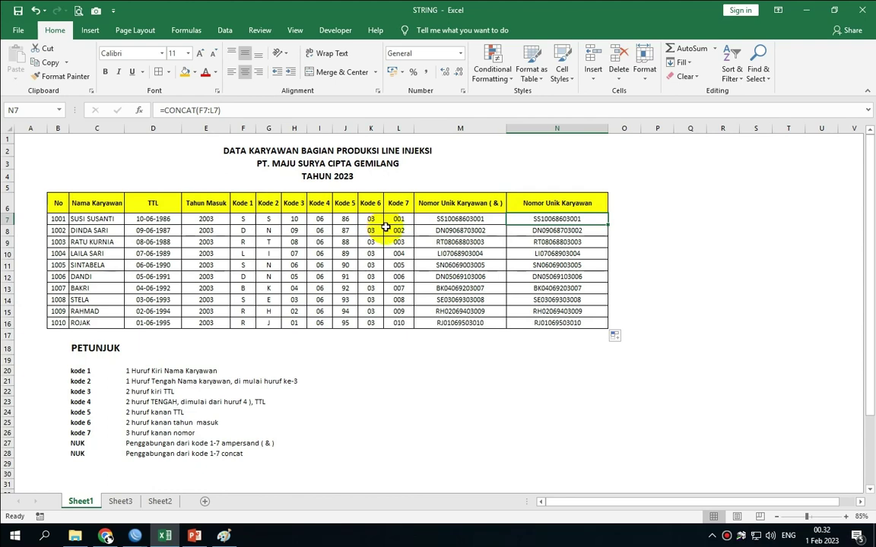
{"action": "left_click", "coordinate": [204, 219]}
{"action": "left_click", "coordinate": [254, 221]}
{"action": "left_click", "coordinate": [289, 221]}
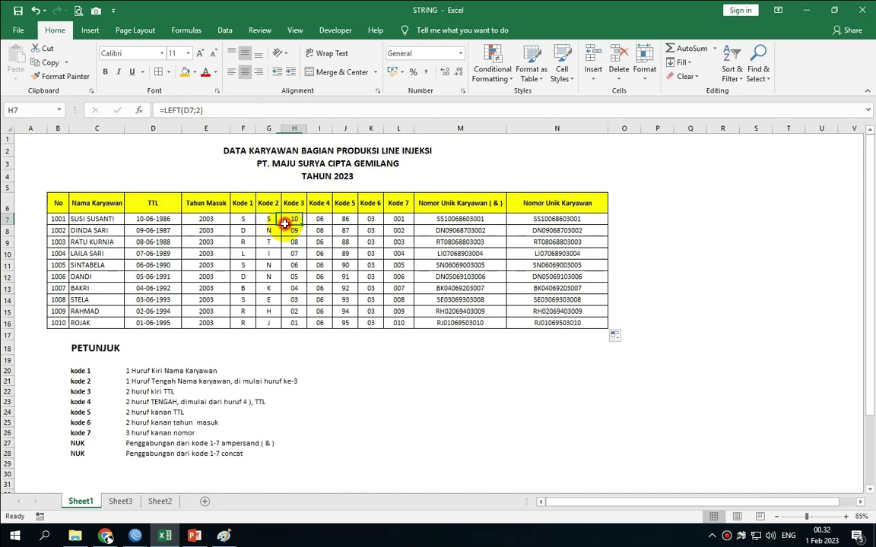
{"action": "left_click", "coordinate": [325, 220]}
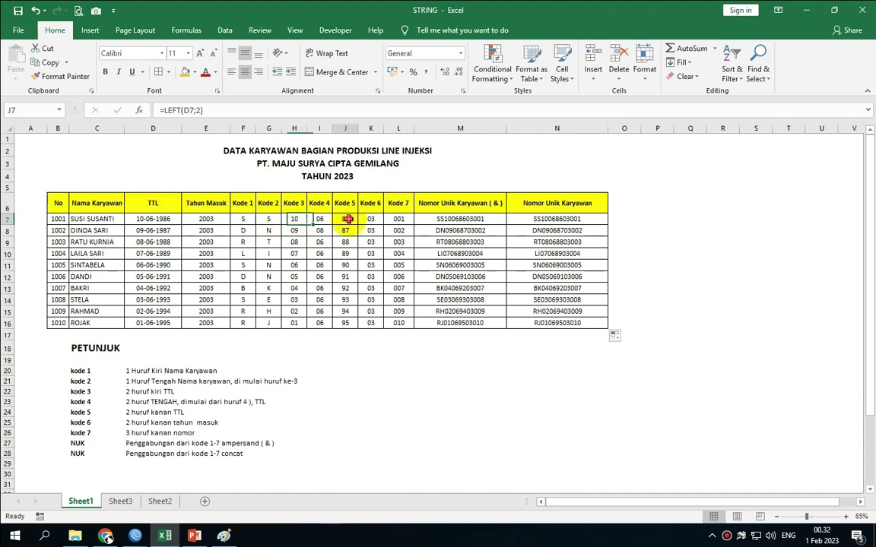
{"action": "left_click", "coordinate": [494, 219]}
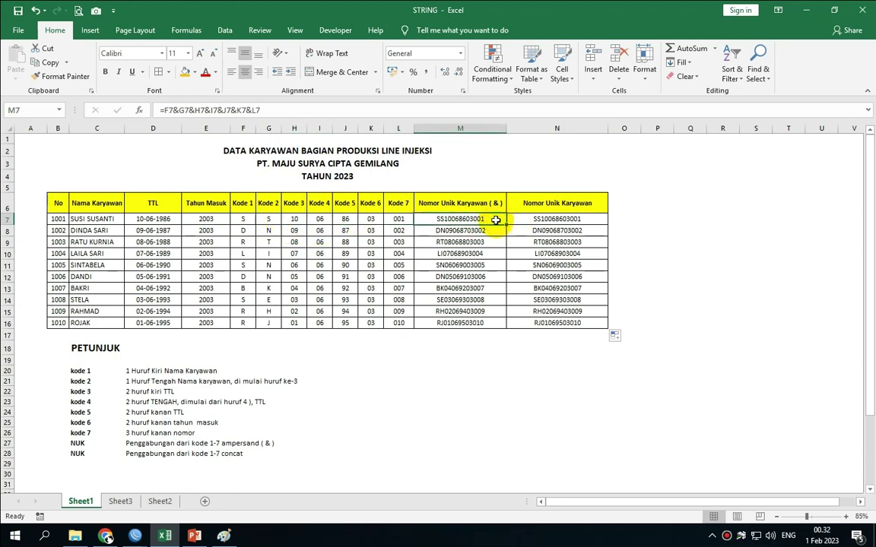